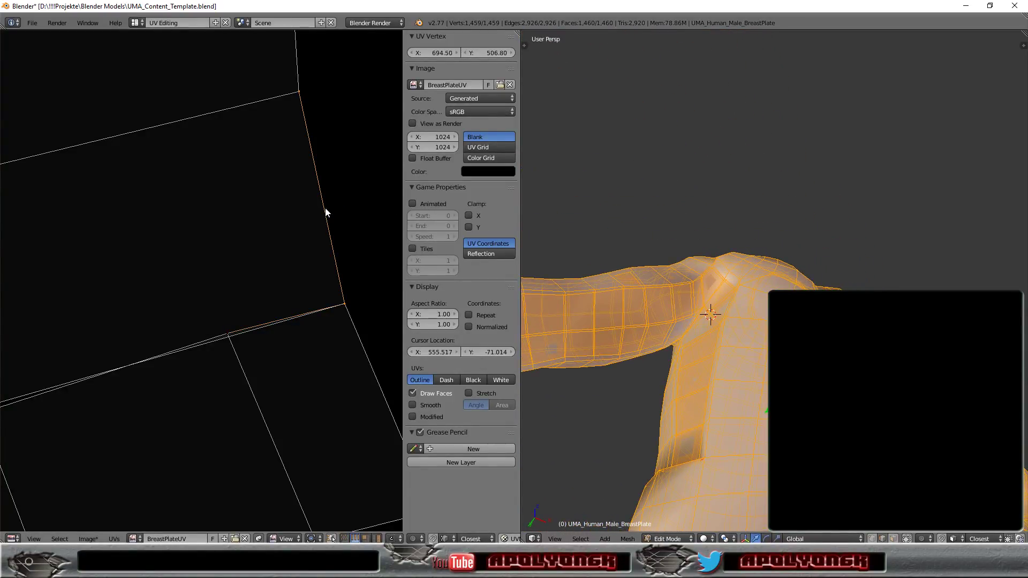
# - Add the next UV edge up the armhole border and mark it as a seam
pyautogui.scroll(-3, 760, 375)
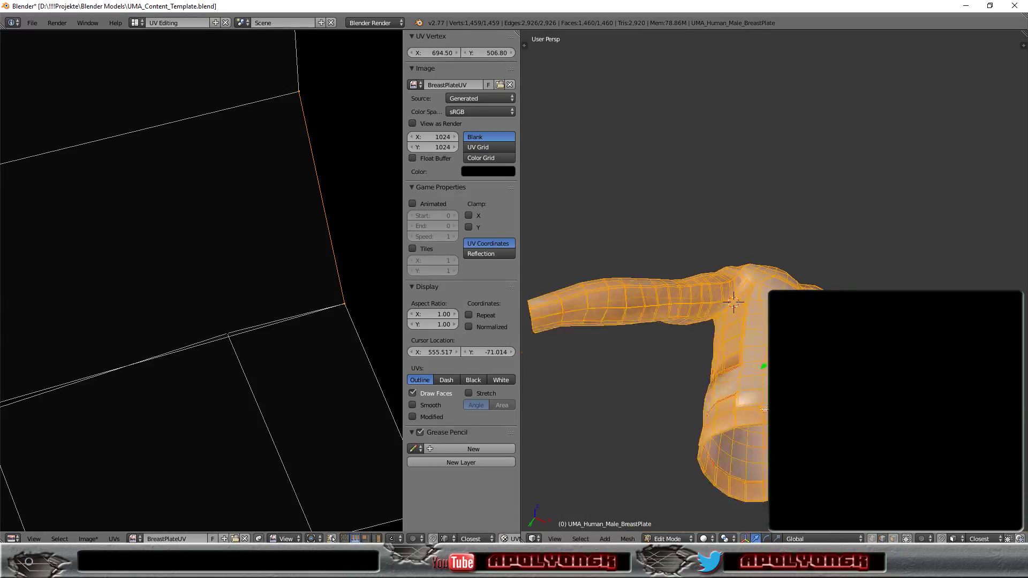
pyautogui.moveTo(760, 375); pyautogui.dragTo(760, 418, button='middle')
pyautogui.scroll(-2, 312, 103)
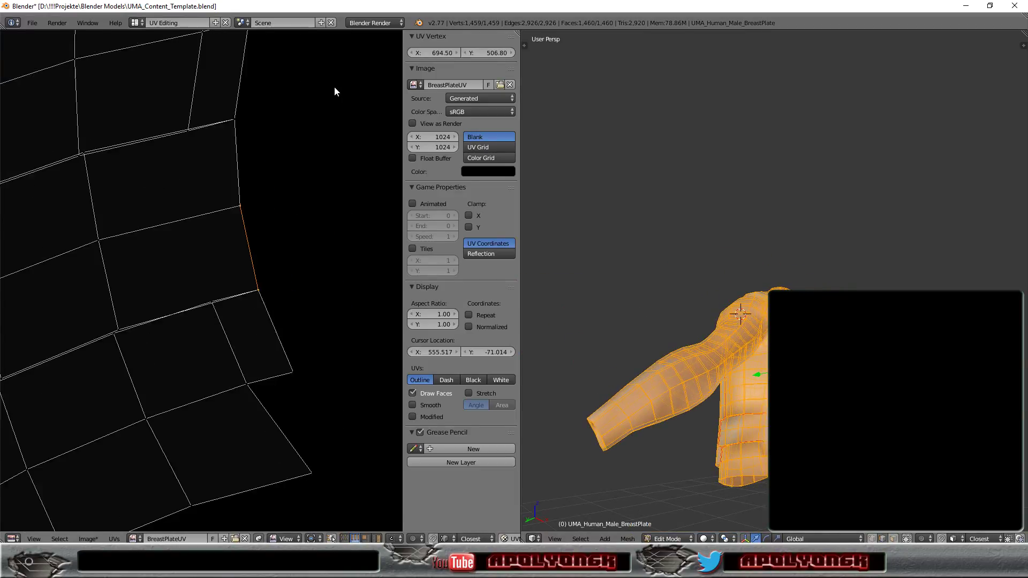
pyautogui.scroll(-3, 334, 85)
pyautogui.keyDown('shift'); pyautogui.click(231, 187); pyautogui.keyUp('shift')
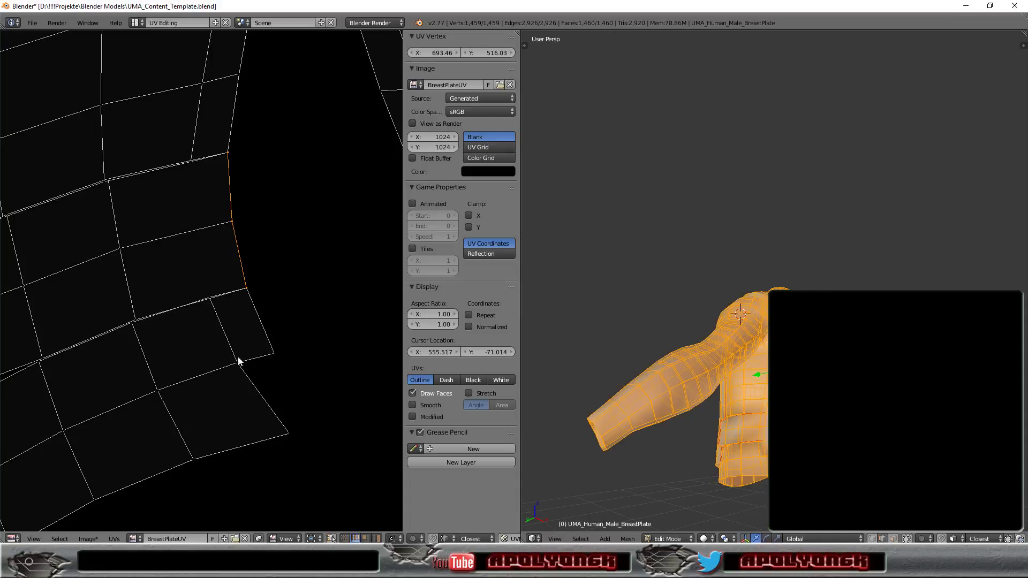
pyautogui.click(114, 538)
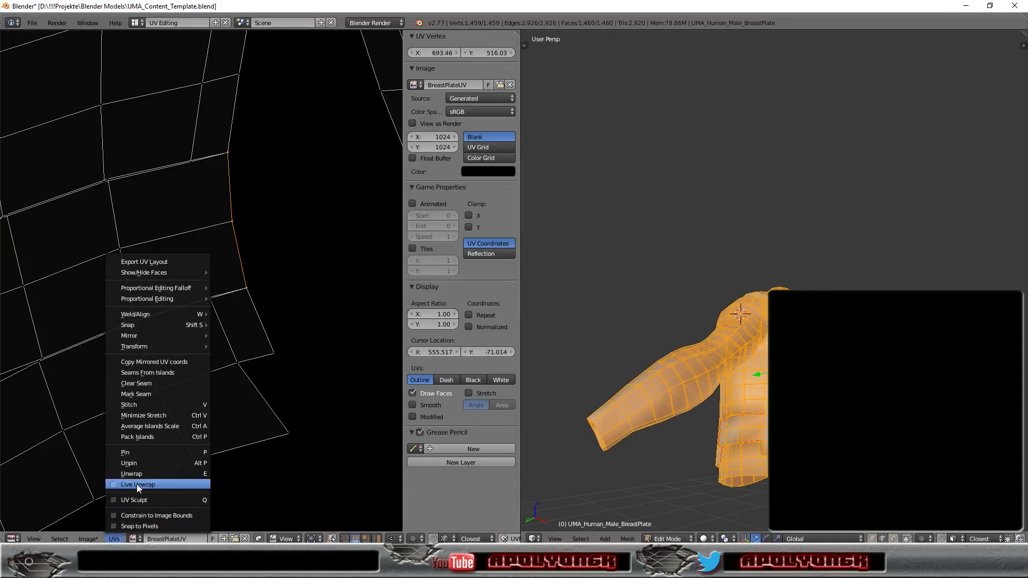
pyautogui.click(152, 393)
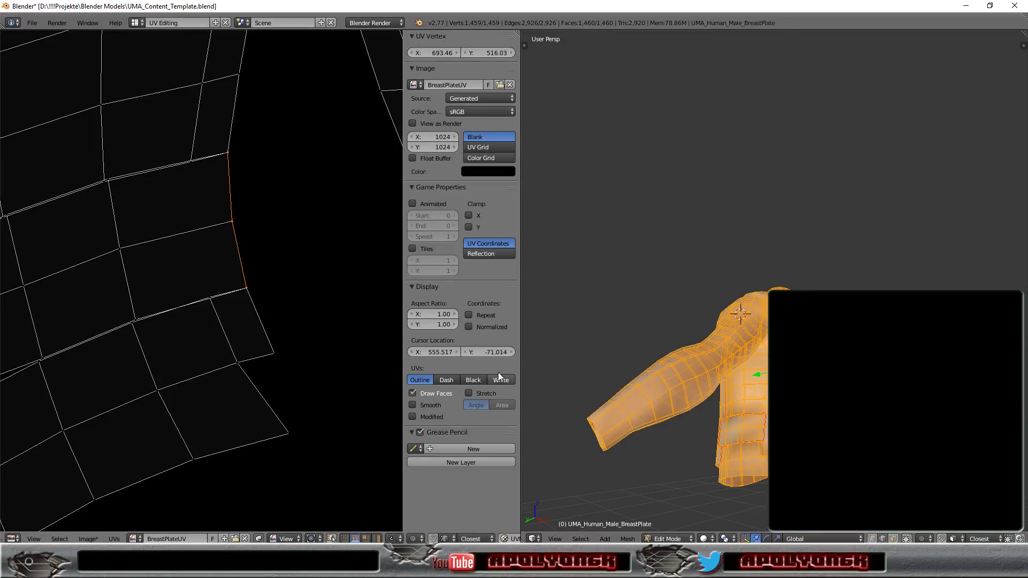
# - Pan the UV view and orbit the 3D view around the shoulder to inspect the seam
pyautogui.scroll(-4, 266, 295)
pyautogui.moveTo(248, 315)
pyautogui.mouseDown(button='middle')
pyautogui.moveTo(359, 287)
pyautogui.moveTo(344, 277)
pyautogui.mouseUp(button='middle')
pyautogui.scroll(-1, 335, 294)
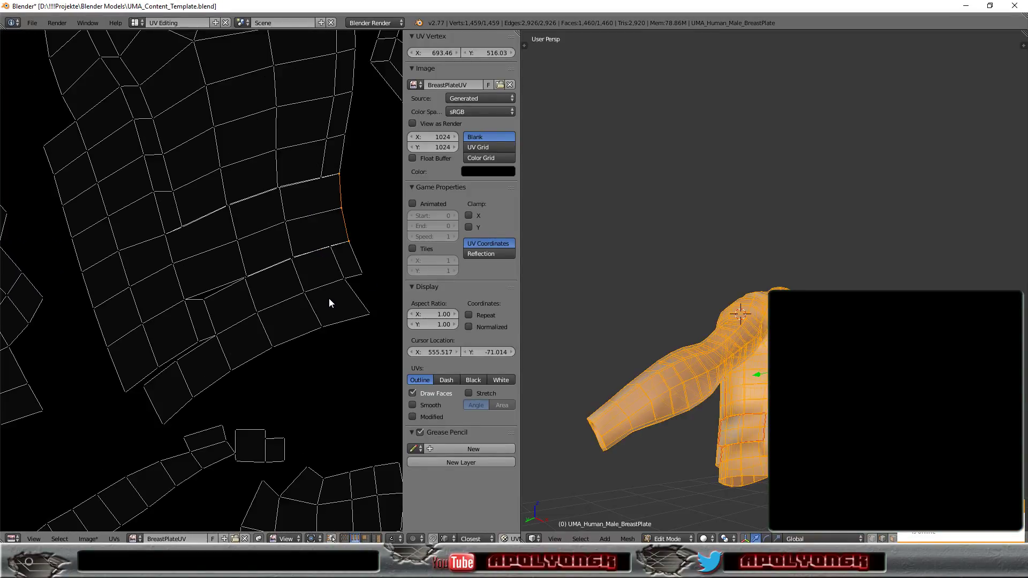
pyautogui.scroll(-1, 329, 297)
pyautogui.scroll(2, 324, 300)
pyautogui.scroll(1, 314, 287)
pyautogui.scroll(3, 752, 438)
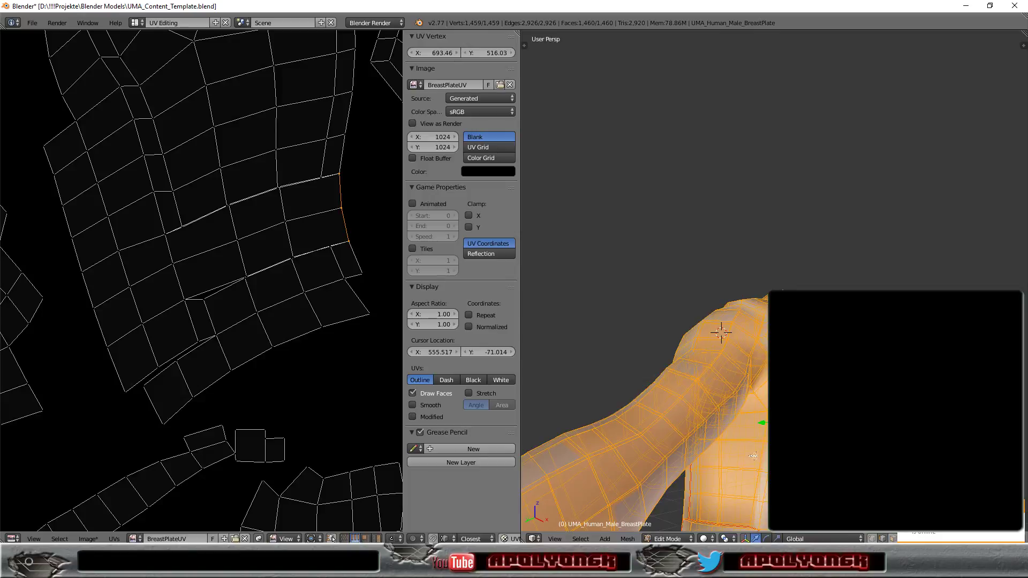
pyautogui.scroll(3, 763, 419)
pyautogui.moveTo(763, 420)
pyautogui.mouseDown(button='middle')
pyautogui.moveTo(757, 410)
pyautogui.moveTo(787, 407)
pyautogui.mouseUp(button='middle')
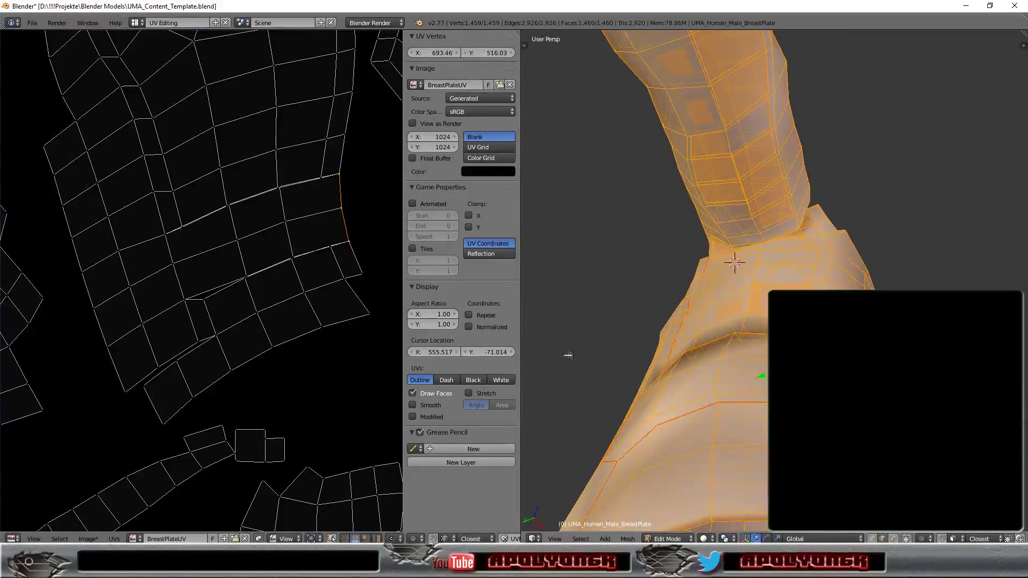
pyautogui.scroll(1, 365, 286)
pyautogui.scroll(1, 366, 285)
pyautogui.scroll(1, 361, 285)
pyautogui.moveTo(271, 289)
pyautogui.mouseDown(button='middle')
pyautogui.moveTo(154, 305)
pyautogui.moveTo(163, 301)
pyautogui.mouseUp(button='middle')
pyautogui.scroll(2, 278, 286)
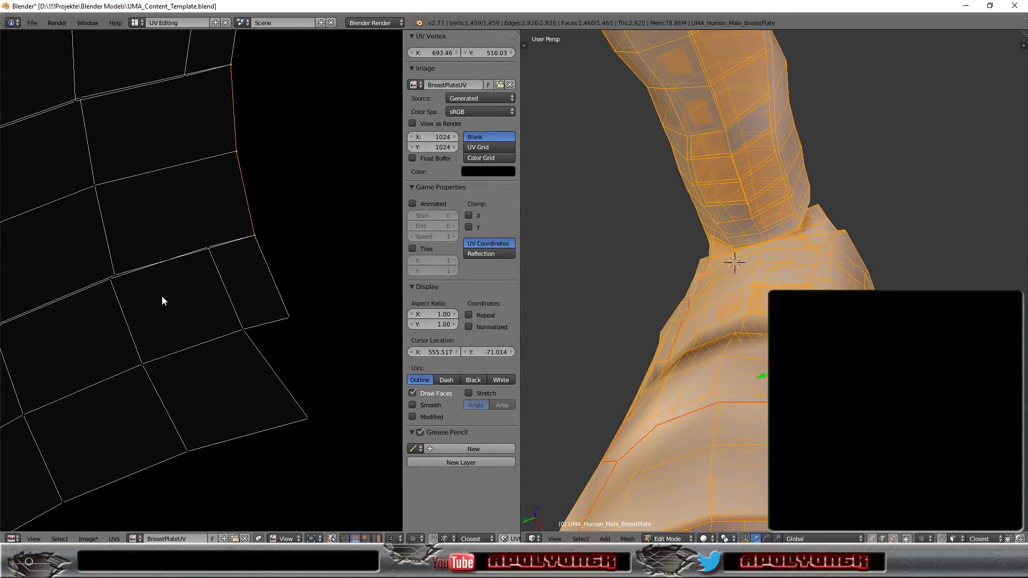
# - Mark the two adjoining edges at the armhole's lower corner as a seam
pyautogui.rightClick(213, 282)
pyautogui.keyDown('shift'); pyautogui.rightClick(270, 327); pyautogui.keyUp('shift')
pyautogui.click(112, 537)
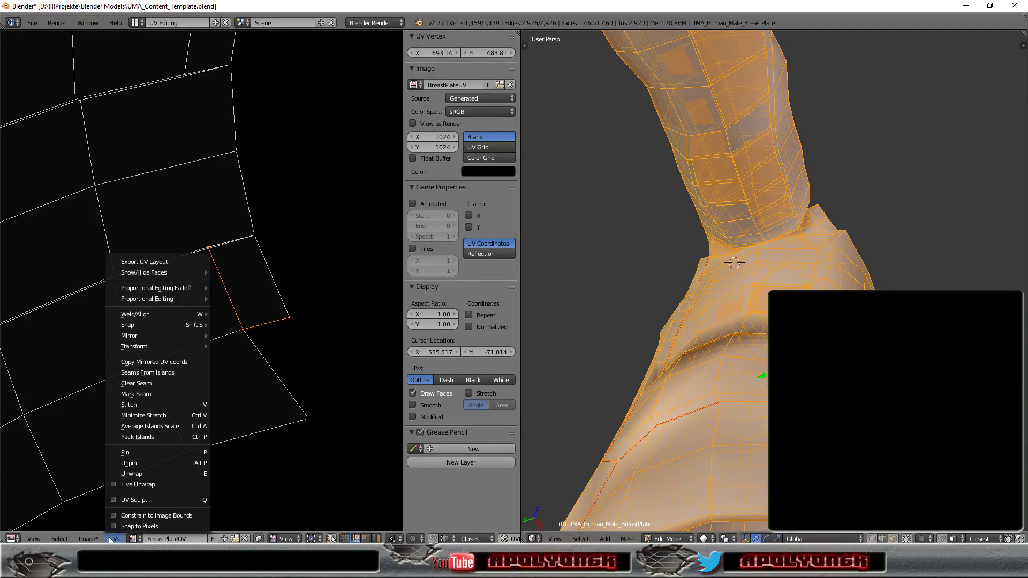
pyautogui.click(142, 395)
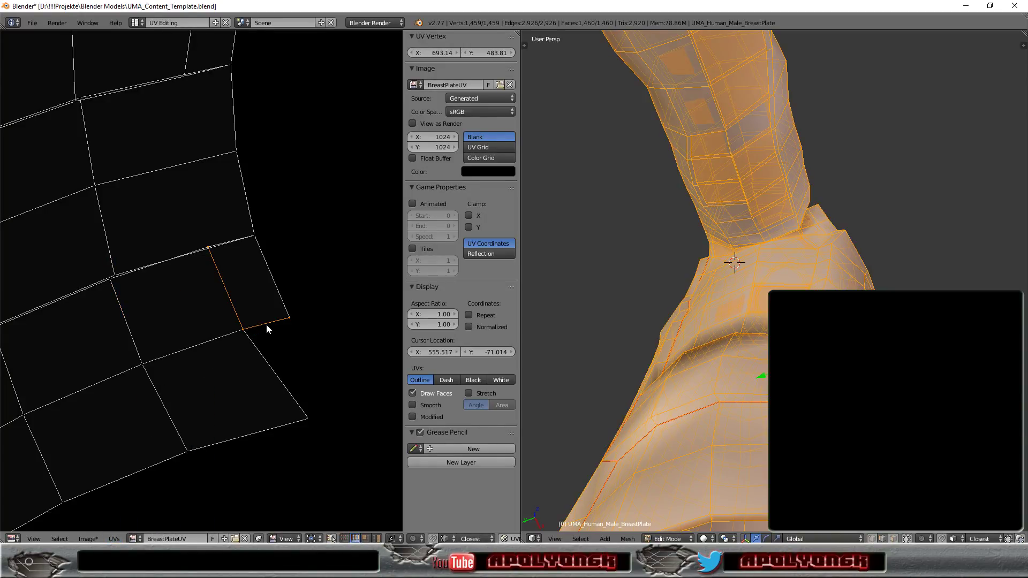
pyautogui.click(116, 538)
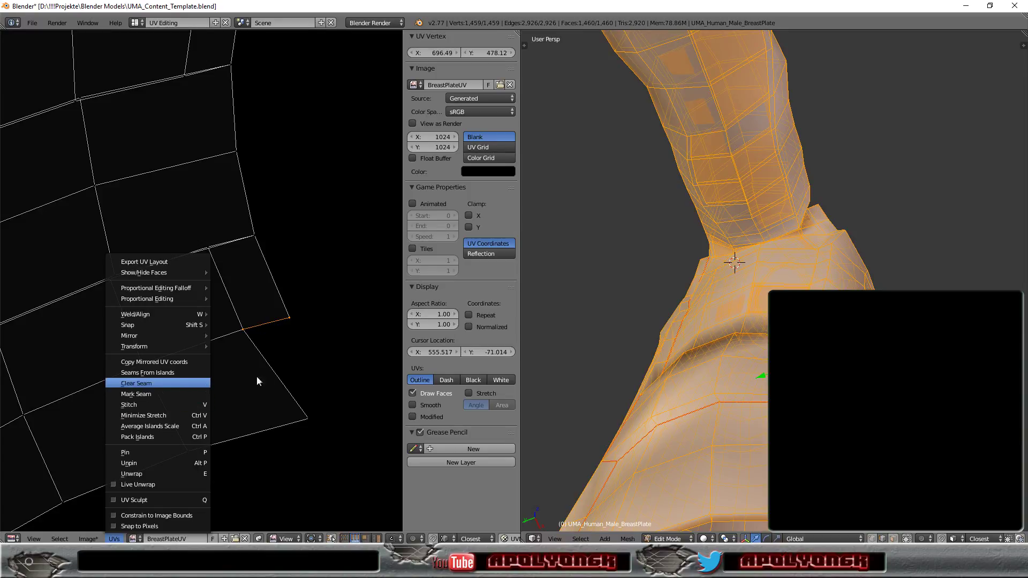
pyautogui.press('Escape')
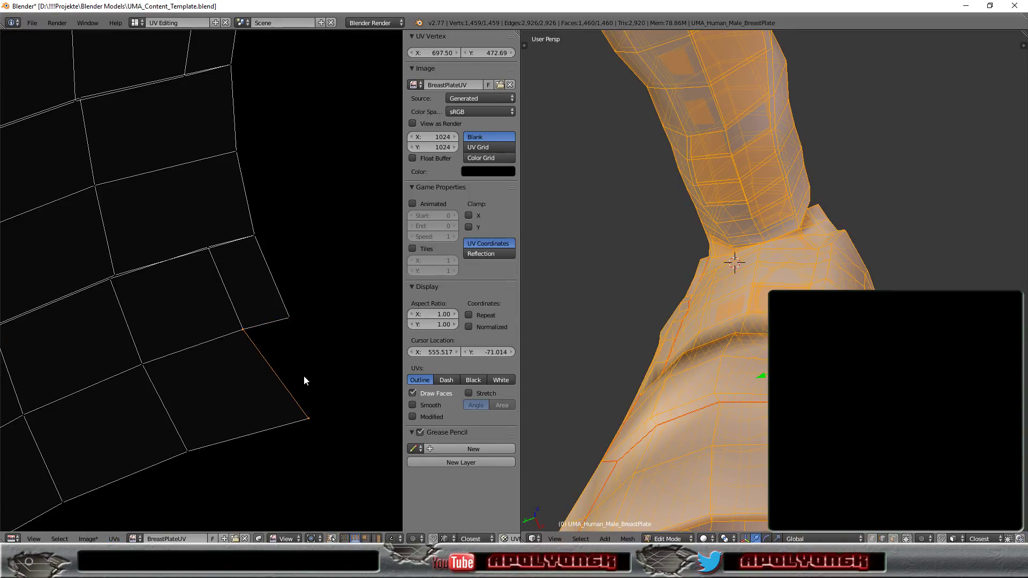
# - Rotate the 3D view to check the seam and zoom the UV editor out to the full layout
pyautogui.moveTo(660, 456)
pyautogui.mouseDown(button='middle')
pyautogui.moveTo(694, 407)
pyautogui.moveTo(826, 286)
pyautogui.moveTo(814, 283)
pyautogui.moveTo(616, 420)
pyautogui.moveTo(361, 375)
pyautogui.mouseUp(button='middle')
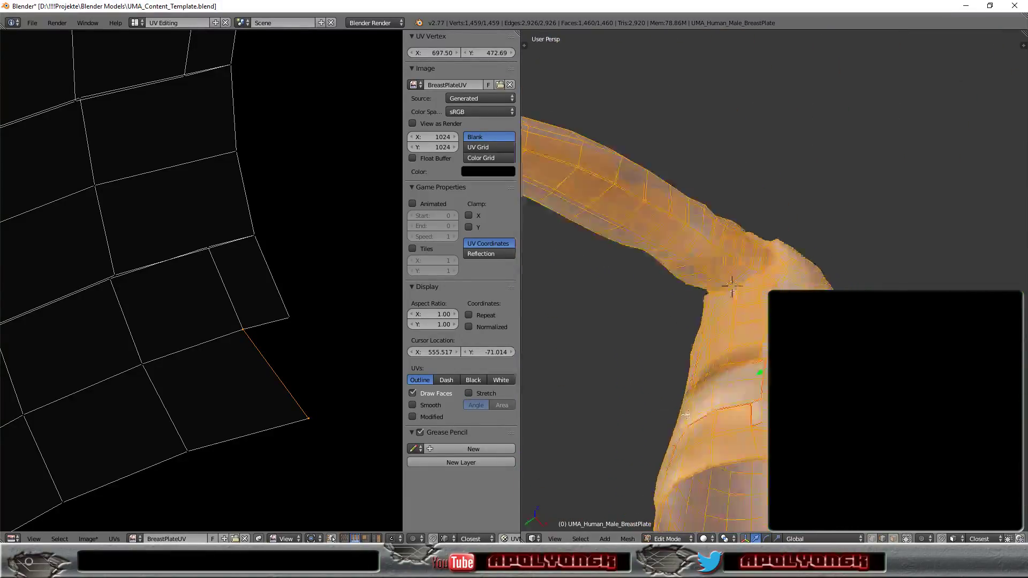
pyautogui.scroll(-6, 209, 308)
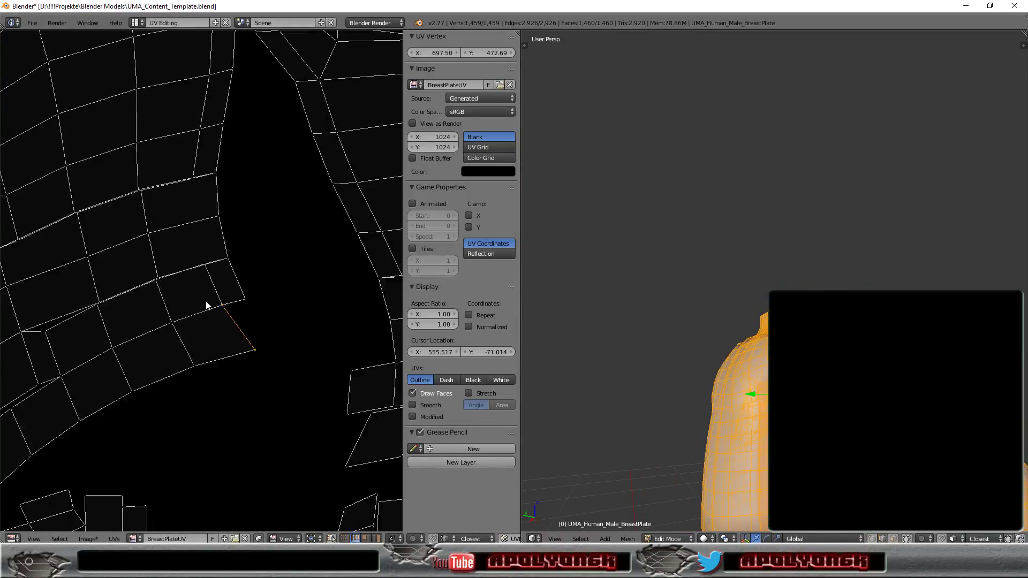
pyautogui.scroll(-3, 209, 311)
pyautogui.scroll(-2, 205, 307)
pyautogui.moveTo(106, 527)
pyautogui.mouseDown(button='middle')
pyautogui.moveTo(161, 452)
pyautogui.moveTo(213, 424)
pyautogui.moveTo(236, 457)
pyautogui.moveTo(164, 490)
pyautogui.moveTo(214, 471)
pyautogui.moveTo(220, 489)
pyautogui.moveTo(134, 524)
pyautogui.mouseUp(button='middle')
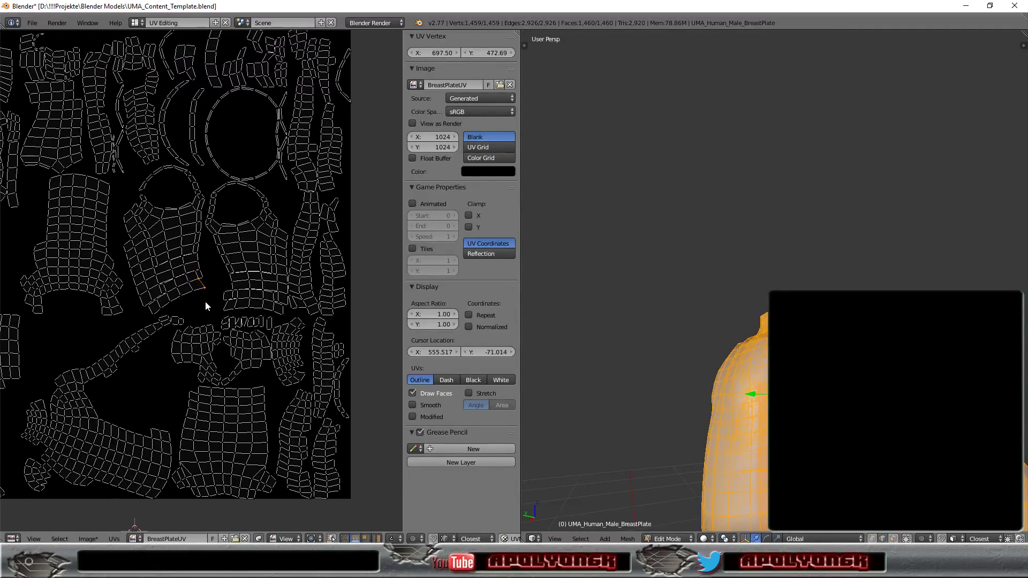
# - Zoom into the chest island and mark the first collar arc edge as a seam
pyautogui.moveTo(207, 297)
pyautogui.mouseDown(button='middle')
pyautogui.moveTo(300, 324)
pyautogui.moveTo(4, 325)
pyautogui.moveTo(348, 313)
pyautogui.moveTo(236, 300)
pyautogui.mouseUp(button='middle')
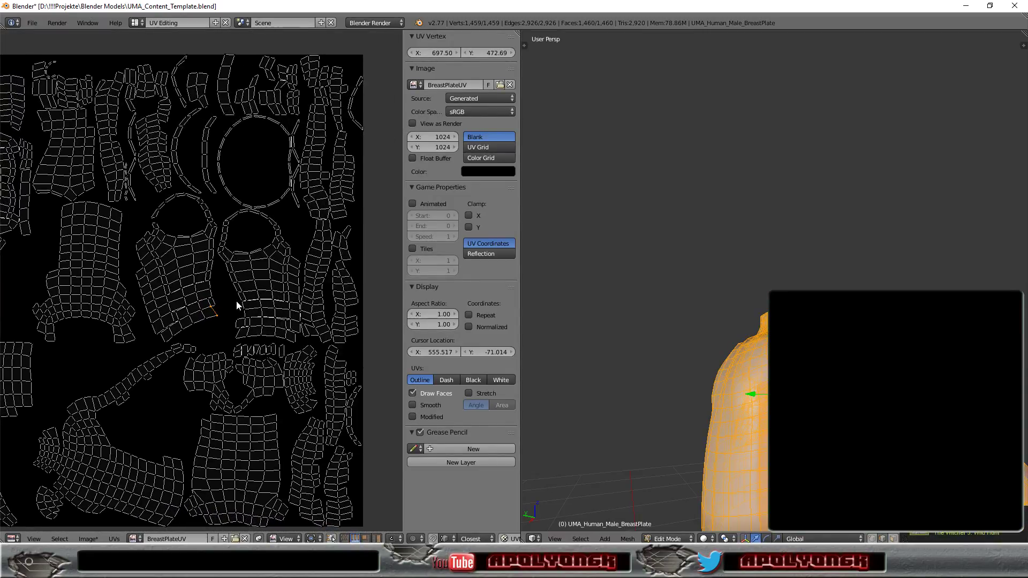
pyautogui.scroll(2, 236, 300)
pyautogui.scroll(2, 237, 301)
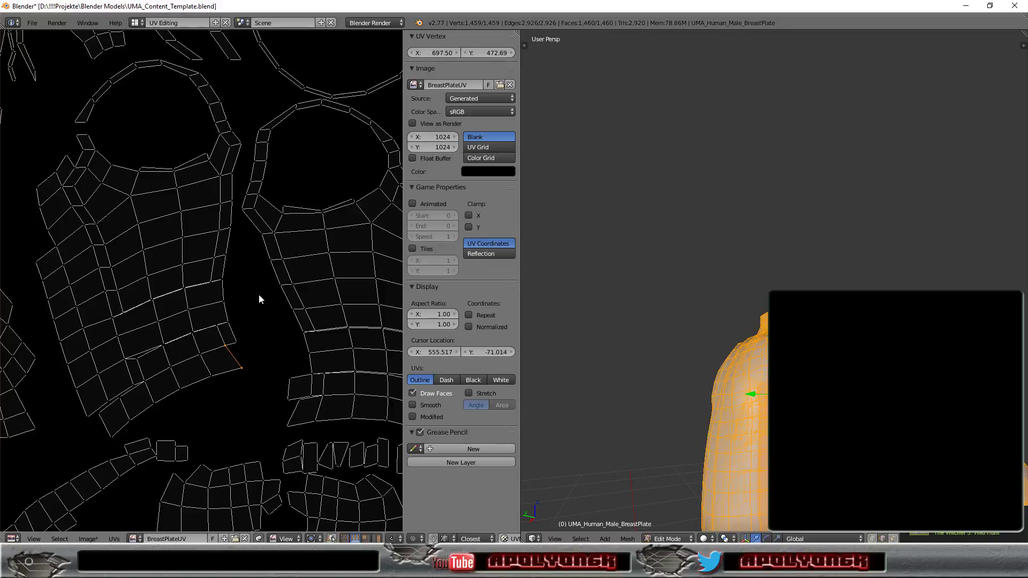
pyautogui.moveTo(259, 298)
pyautogui.mouseDown(button='middle')
pyautogui.moveTo(282, 339)
pyautogui.moveTo(296, 409)
pyautogui.moveTo(277, 411)
pyautogui.moveTo(287, 378)
pyautogui.mouseUp(button='middle')
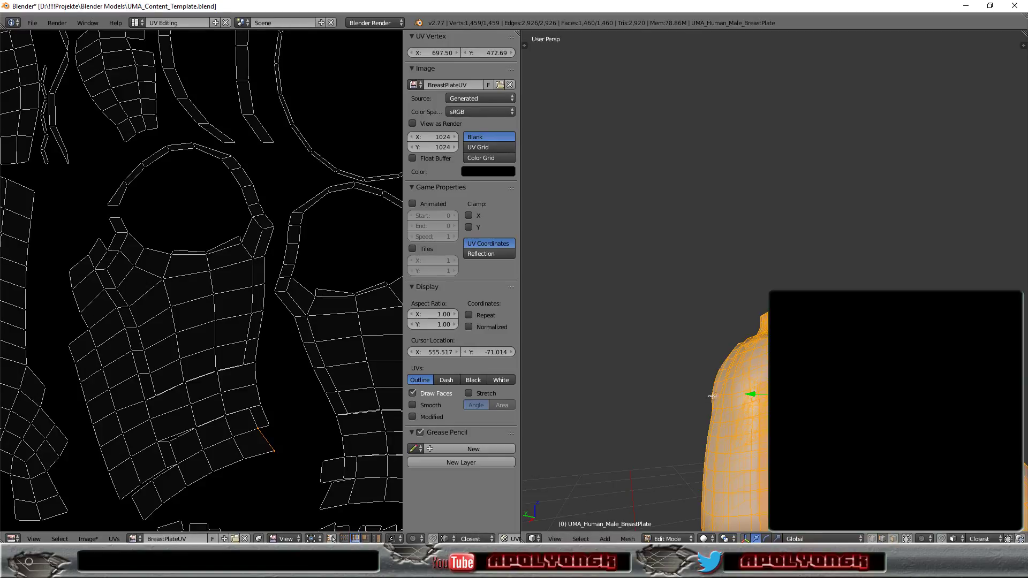
pyautogui.moveTo(711, 396)
pyautogui.mouseDown(button='middle')
pyautogui.moveTo(735, 434)
pyautogui.moveTo(704, 495)
pyautogui.mouseUp(button='middle')
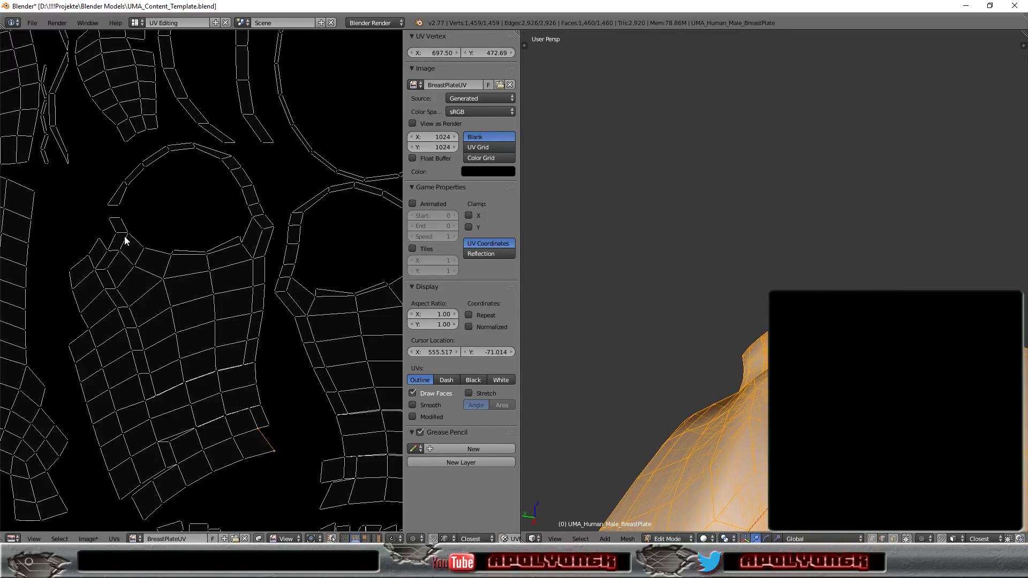
pyautogui.rightClick(125, 196)
pyautogui.click(115, 539)
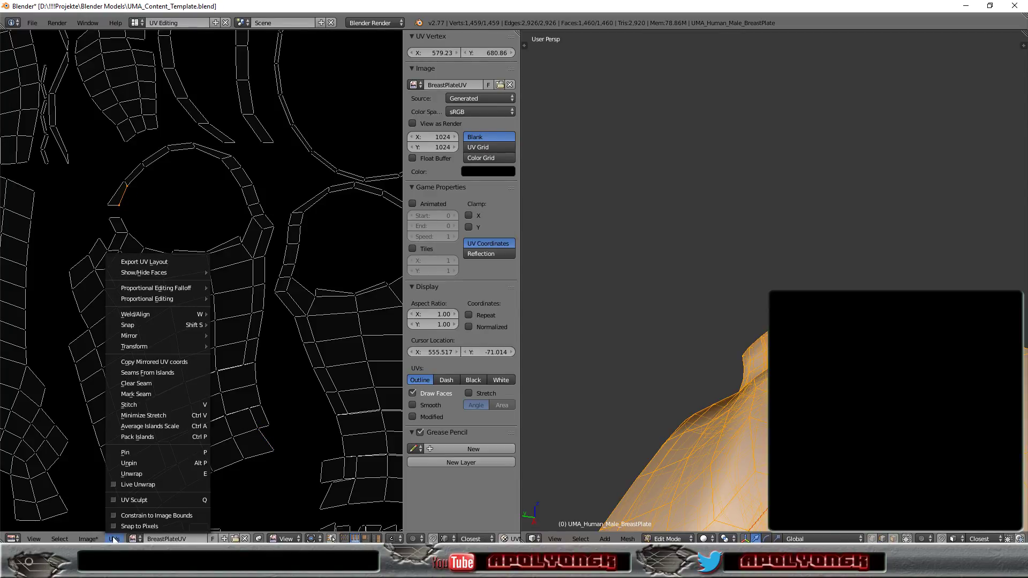
pyautogui.click(146, 395)
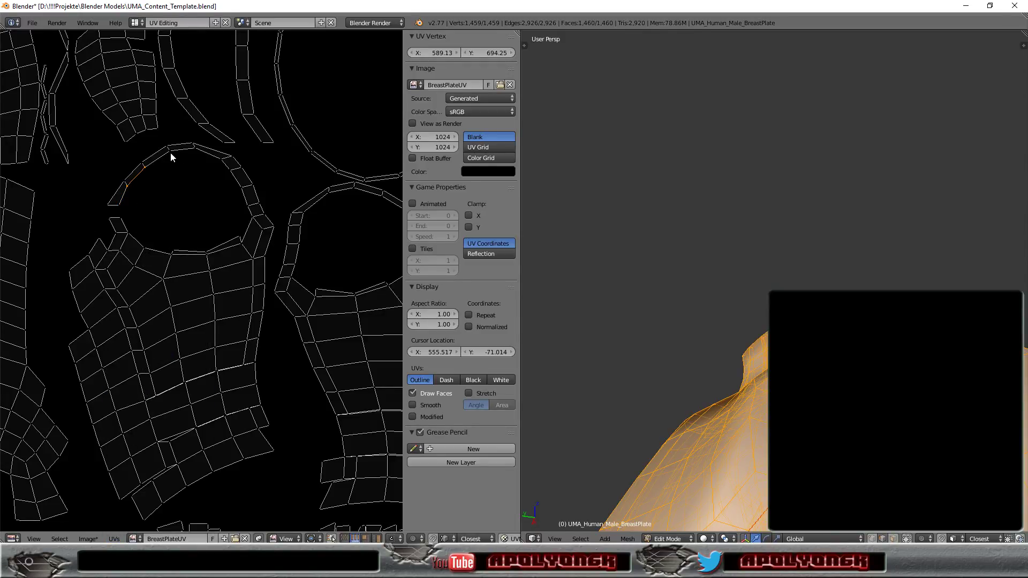
# - Add the next collar arc edge and mark the selected collar edges as seams
pyautogui.keyDown('shift'); pyautogui.rightClick(216, 160); pyautogui.keyUp('shift')
pyautogui.moveTo(598, 328); pyautogui.dragTo(631, 326, button='middle')
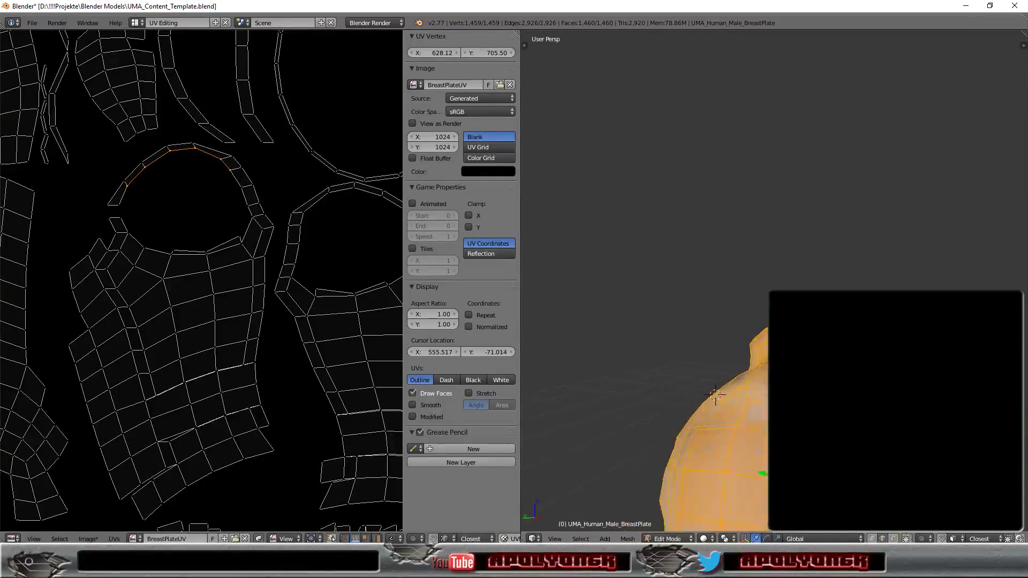
pyautogui.click(115, 539)
pyautogui.click(136, 392)
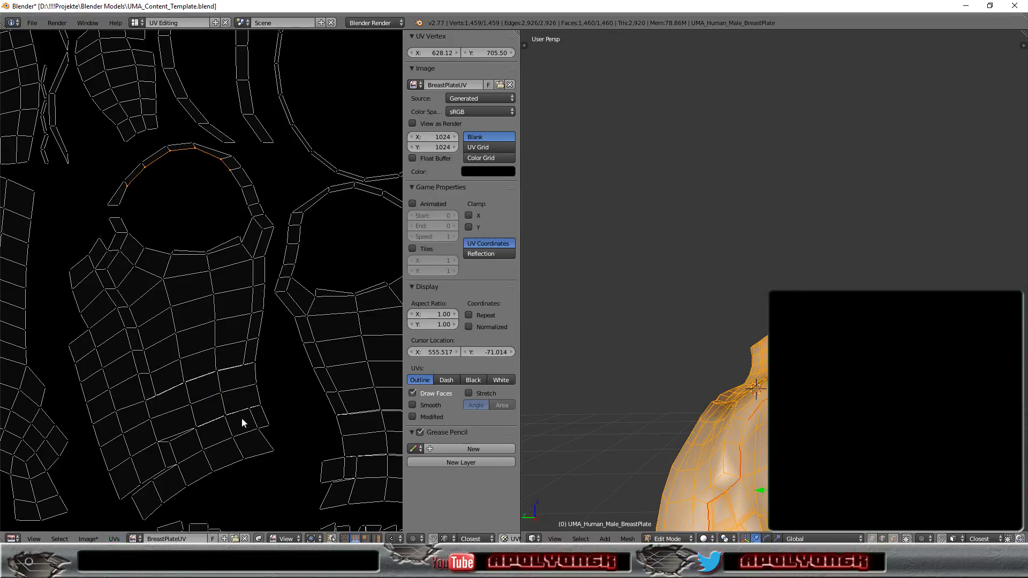
pyautogui.moveTo(642, 374)
pyautogui.mouseDown(button='middle')
pyautogui.moveTo(669, 364)
pyautogui.moveTo(675, 327)
pyautogui.mouseUp(button='middle')
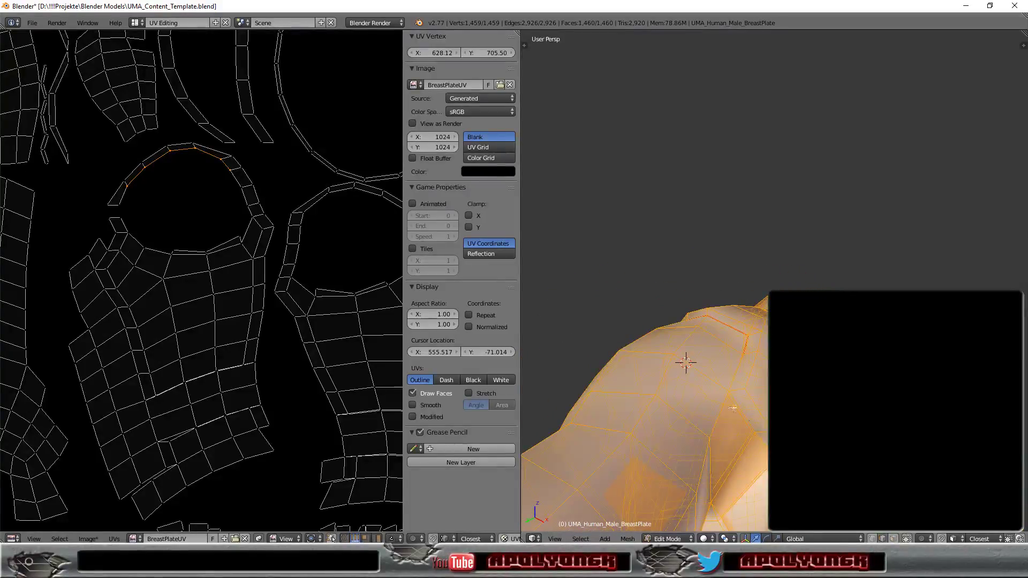
# - Seam a single edge on the arc's right side, then select an edge below the collar arc
pyautogui.rightClick(236, 181)
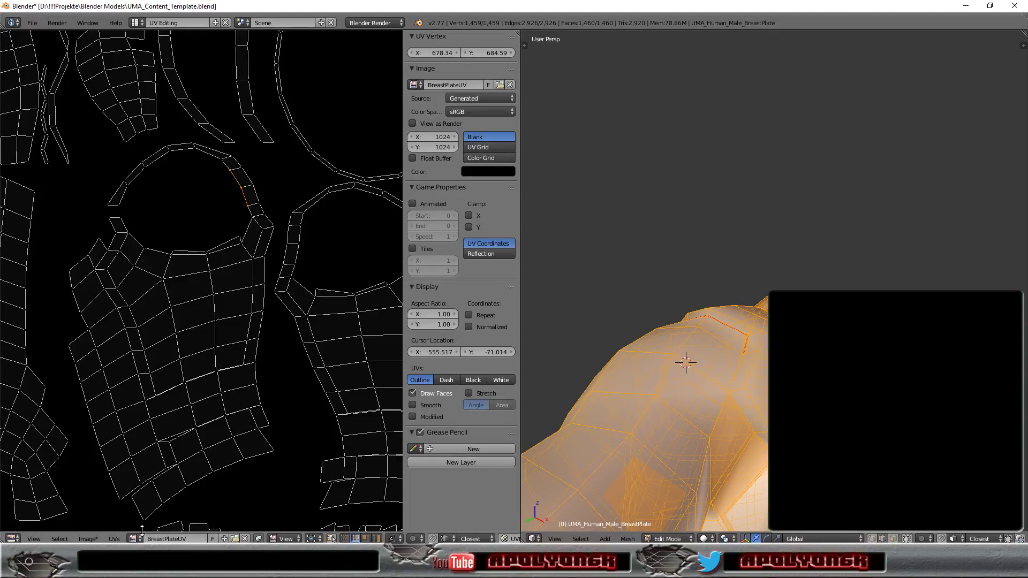
pyautogui.click(115, 539)
pyautogui.click(140, 394)
pyautogui.moveTo(746, 409); pyautogui.dragTo(756, 397, button='middle')
pyautogui.scroll(4, 754, 391)
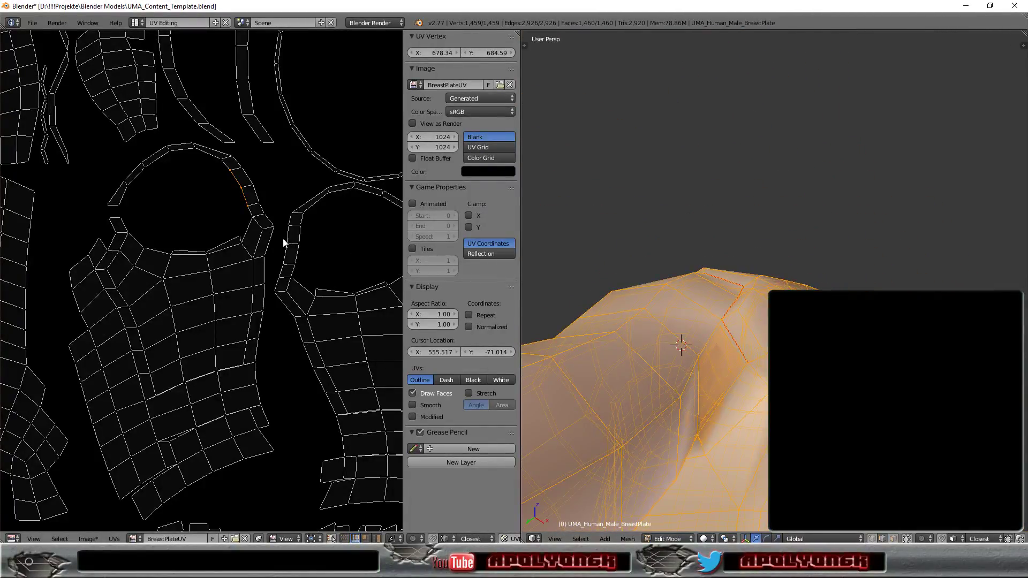
pyautogui.rightClick(251, 215)
# - Seam the edges running down below the collar opening, extending the chain twice
pyautogui.keyDown('shift'); pyautogui.rightClick(260, 230); pyautogui.keyUp('shift')
pyautogui.click(114, 539)
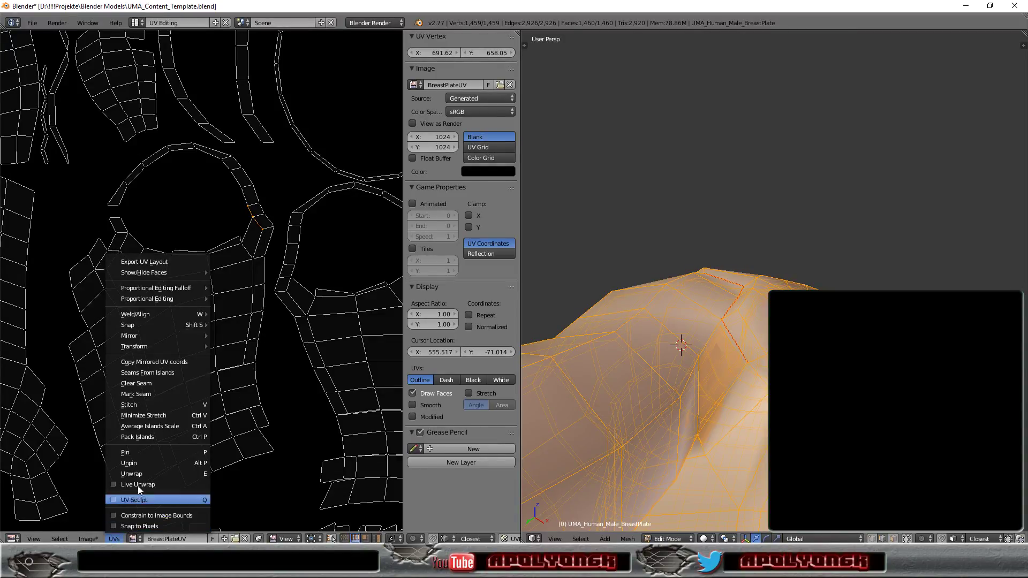
pyautogui.click(150, 395)
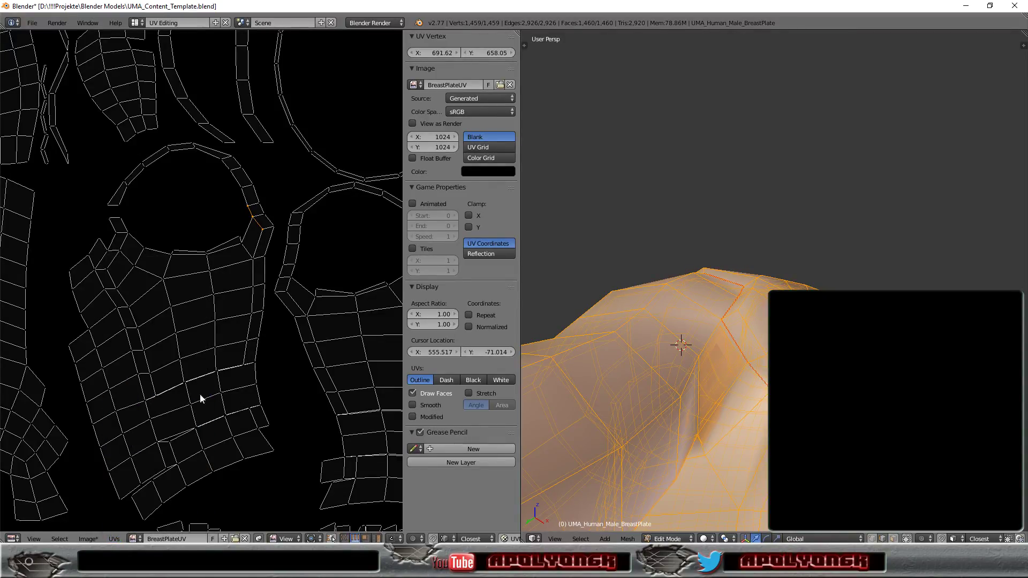
pyautogui.keyDown('shift'); pyautogui.click(255, 284); pyautogui.keyUp('shift')
pyautogui.keyDown('shift'); pyautogui.click(254, 303); pyautogui.keyUp('shift')
pyautogui.click(121, 538)
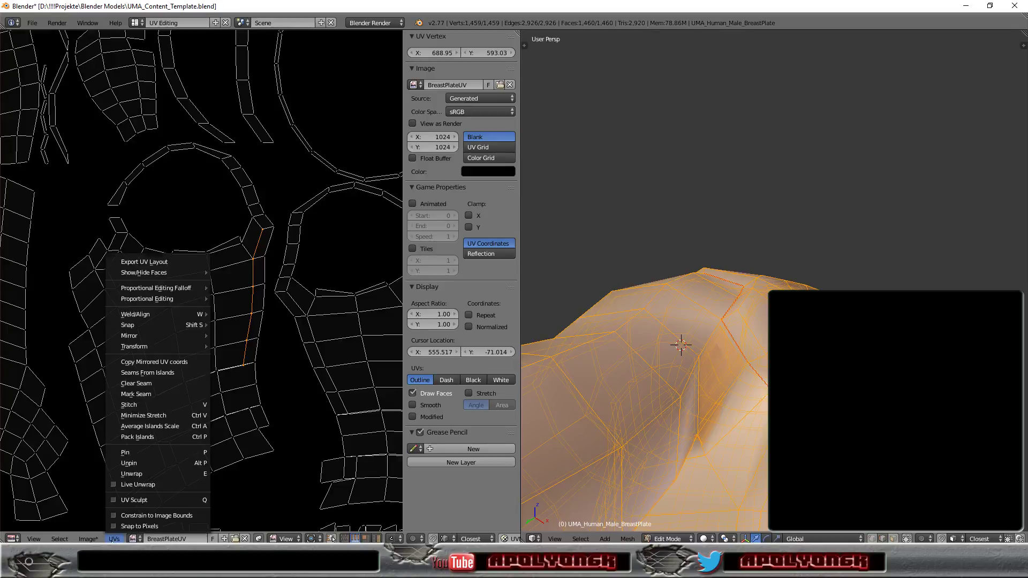
pyautogui.click(159, 394)
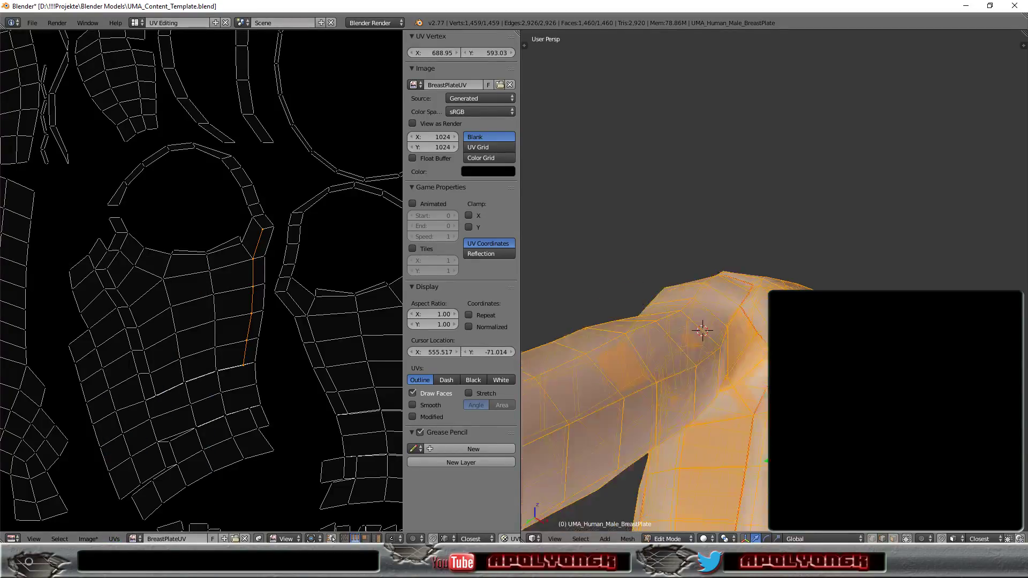
# - Select a vertical chain of edges up the chest island to just below the collar
pyautogui.scroll(-5, 696, 348)
pyautogui.scroll(2, 696, 348)
pyautogui.scroll(2, 696, 348)
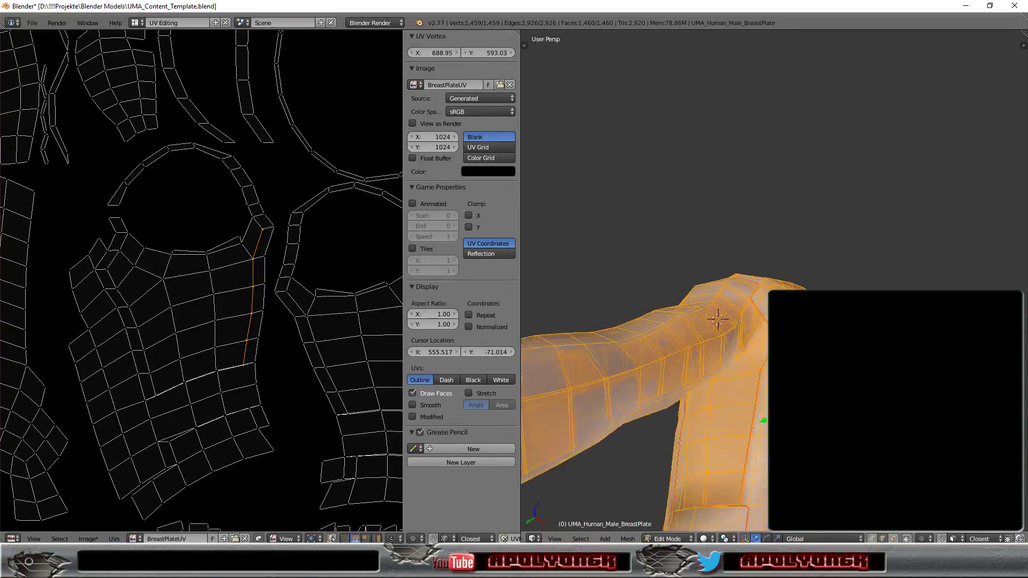
pyautogui.moveTo(696, 348); pyautogui.dragTo(643, 332, button='middle')
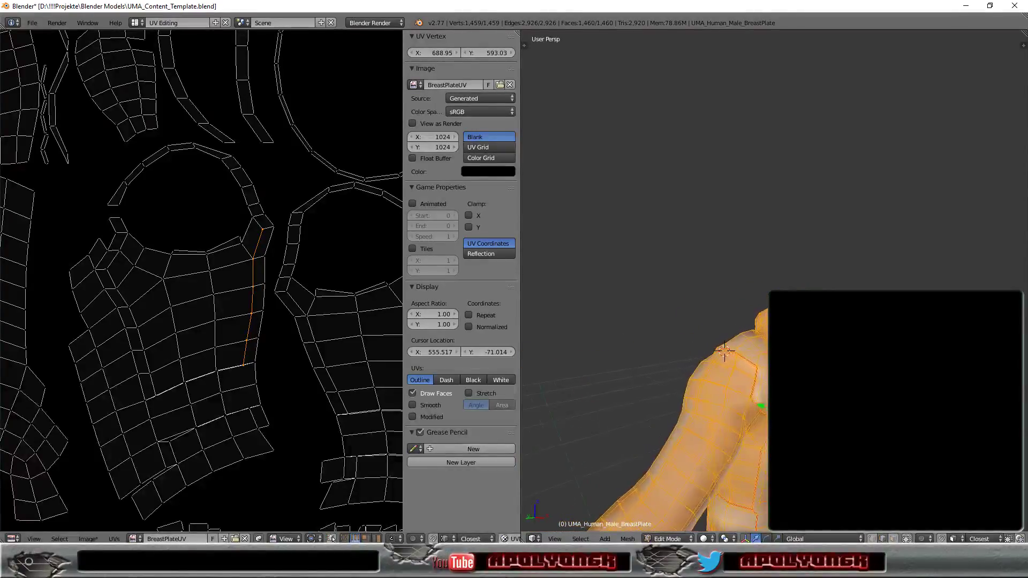
pyautogui.scroll(2, 722, 332)
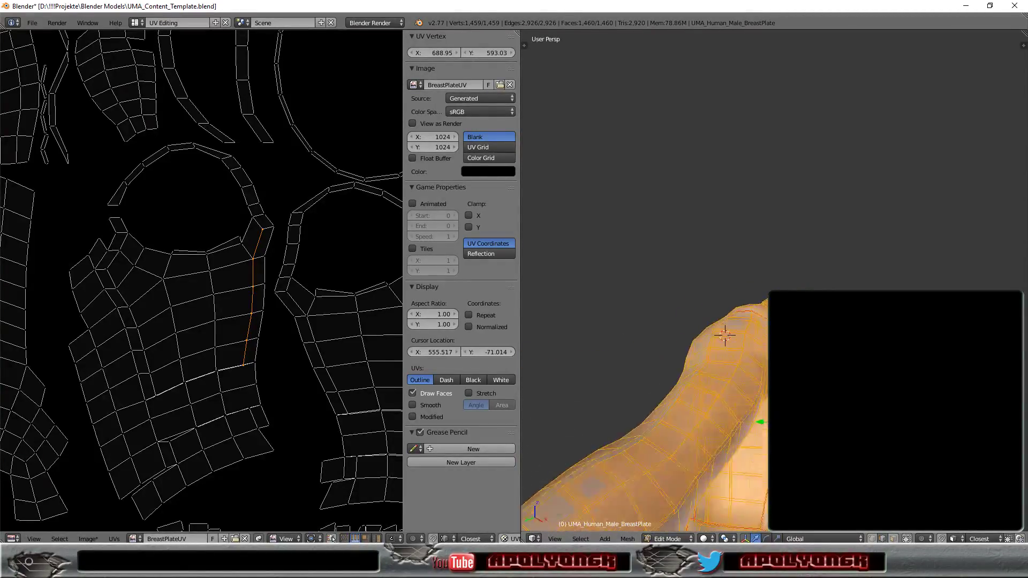
pyautogui.scroll(3, 723, 332)
pyautogui.scroll(-4, 723, 278)
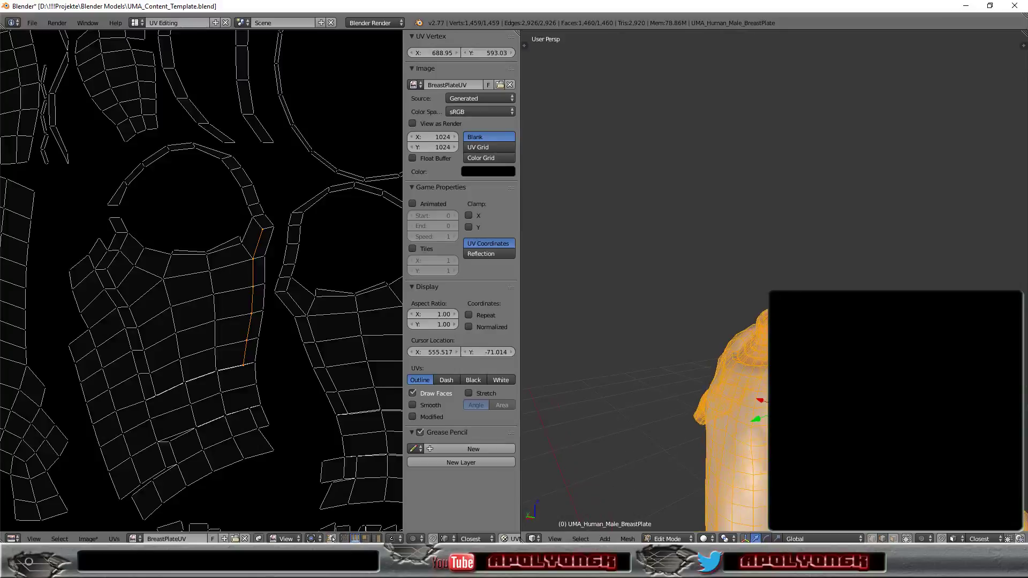
pyautogui.moveTo(696, 348); pyautogui.dragTo(669, 343, button='middle')
pyautogui.scroll(1, 739, 343)
pyautogui.scroll(1, 739, 342)
pyautogui.scroll(2, 739, 343)
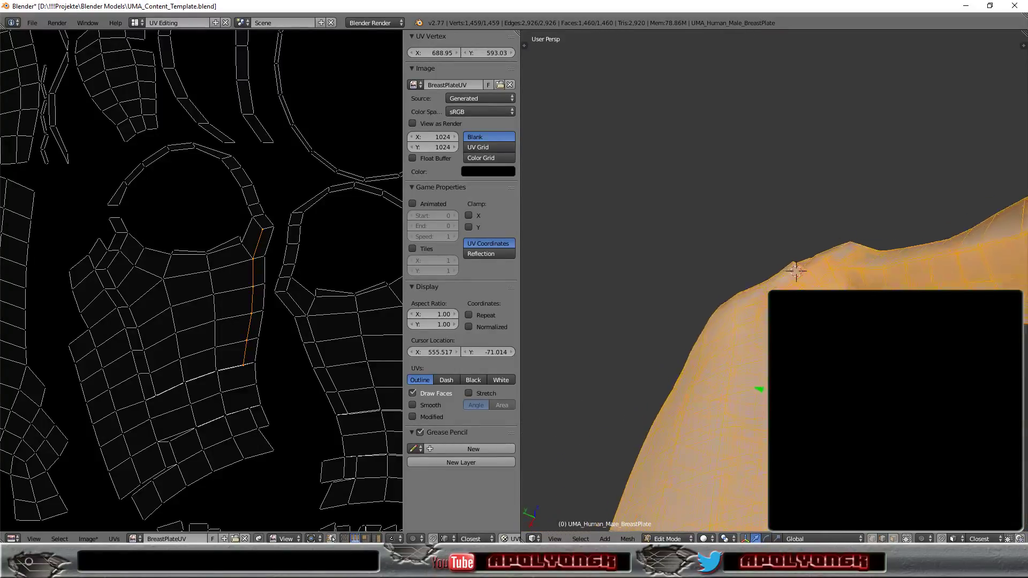
pyautogui.scroll(3, 739, 342)
pyautogui.scroll(-1, 723, 332)
pyautogui.scroll(-1, 723, 332)
pyautogui.scroll(-2, 723, 332)
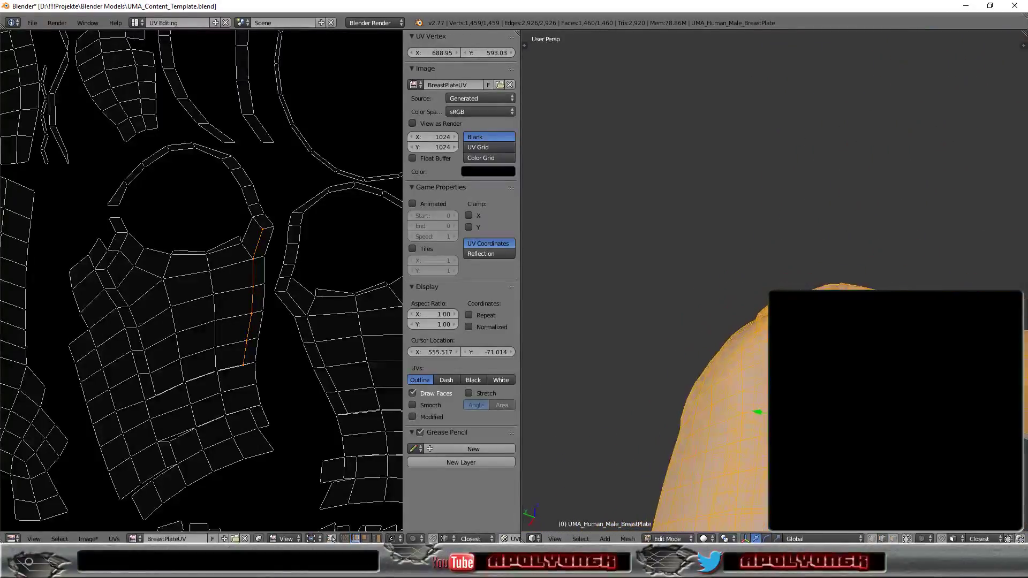
pyautogui.scroll(-1, 723, 332)
pyautogui.scroll(1, 722, 331)
pyautogui.scroll(2, 722, 332)
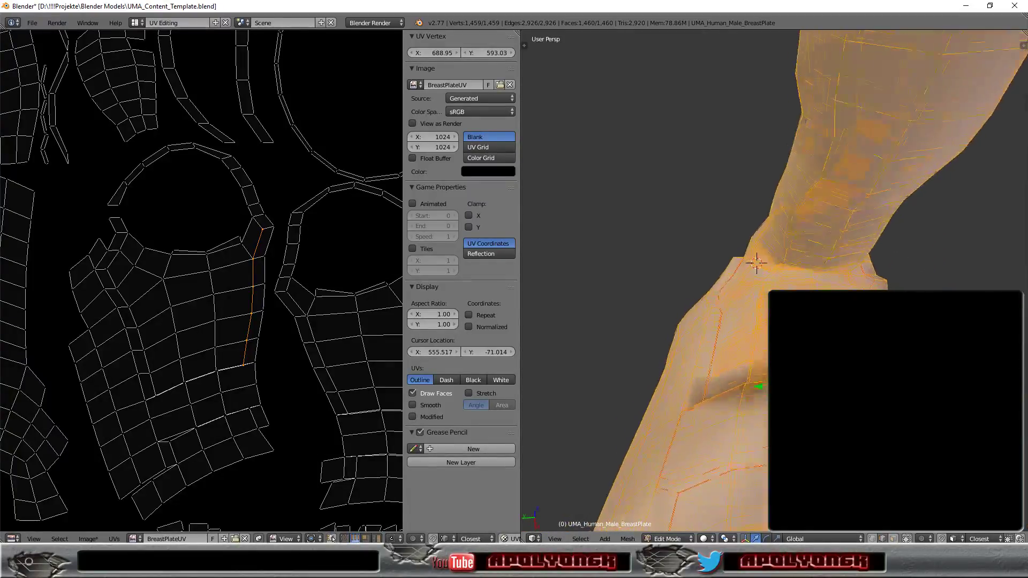
pyautogui.scroll(2, 723, 332)
pyautogui.scroll(1, 750, 267)
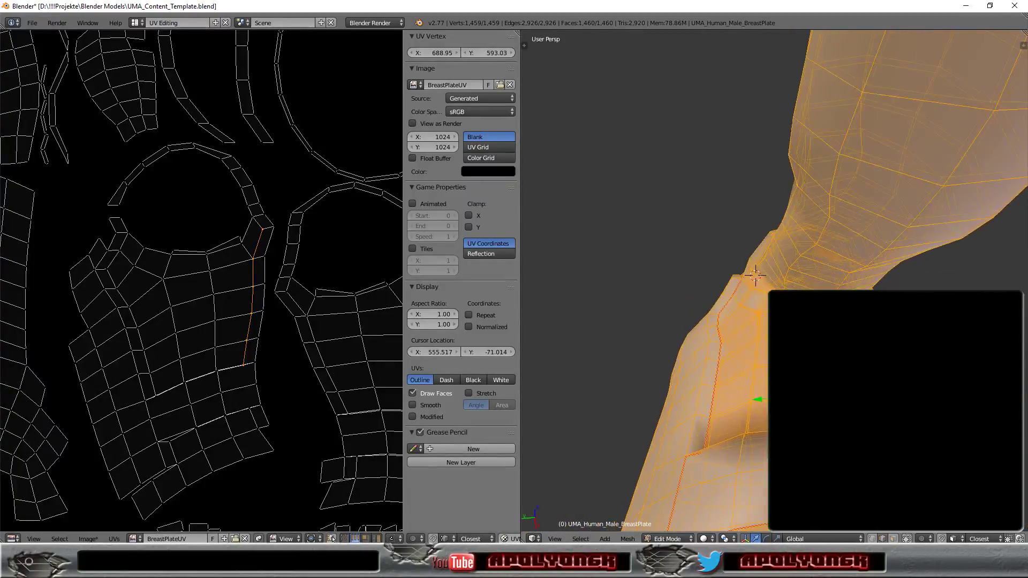
pyautogui.click(217, 358)
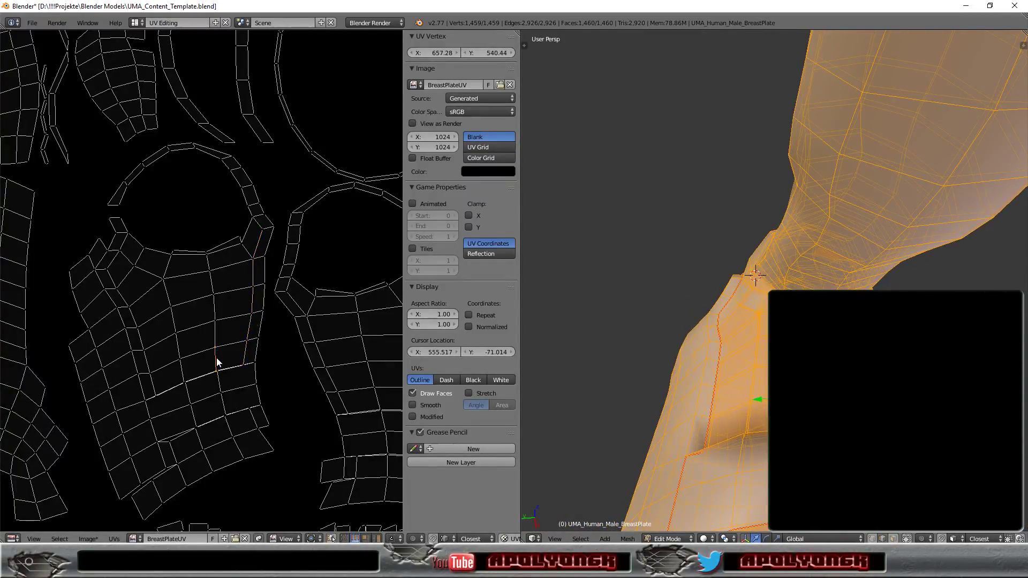
pyautogui.keyDown('shift'); pyautogui.click(217, 330); pyautogui.keyUp('shift')
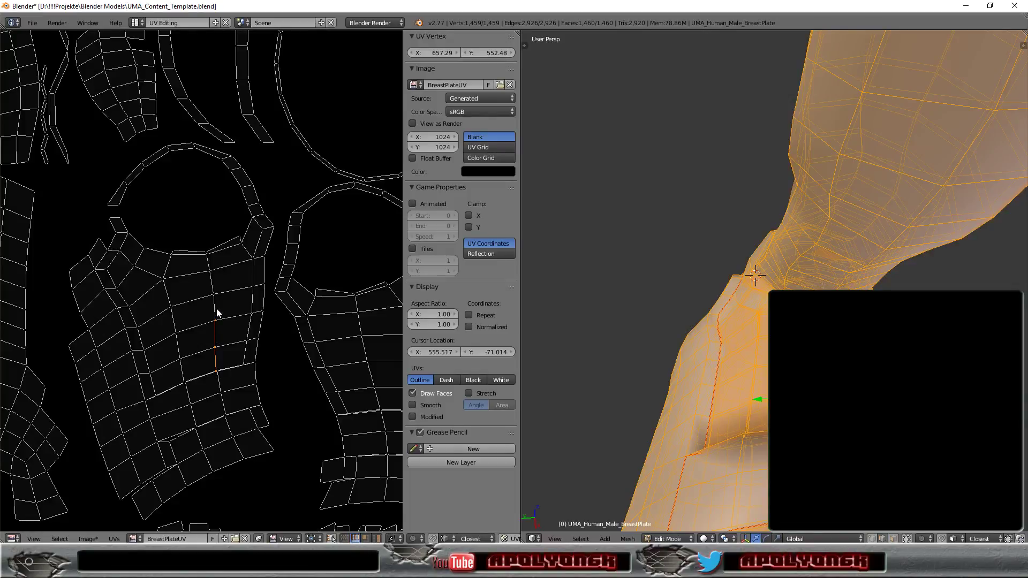
pyautogui.keyDown('shift'); pyautogui.click(209, 261); pyautogui.keyUp('shift')
# - Deselect the chain's topmost edge and mark the remaining vertical chest edges as a seam
pyautogui.scroll(2, 213, 263)
pyautogui.scroll(4, 180, 246)
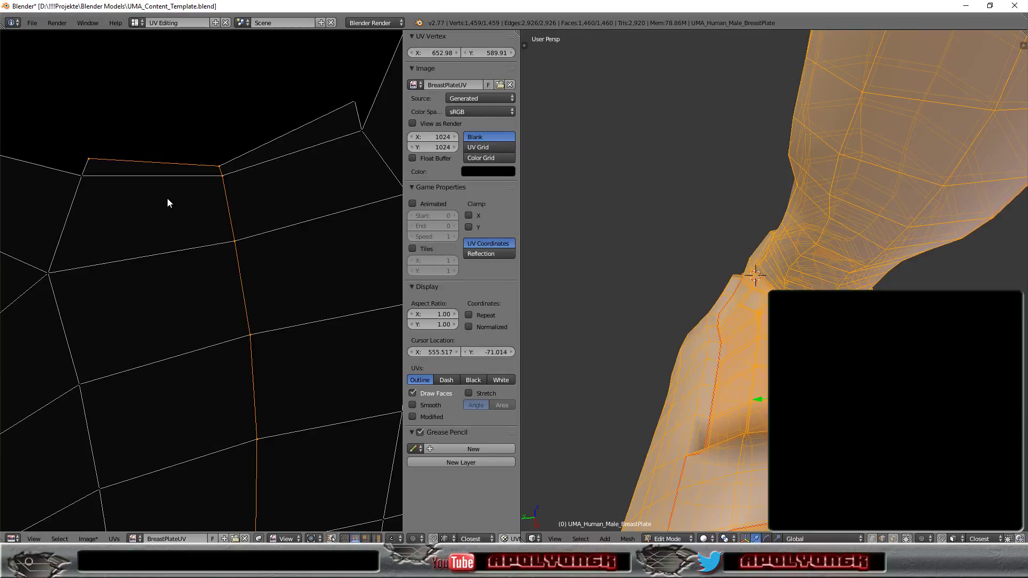
pyautogui.keyDown('shift'); pyautogui.click(177, 164); pyautogui.keyUp('shift')
pyautogui.scroll(-2, 238, 217)
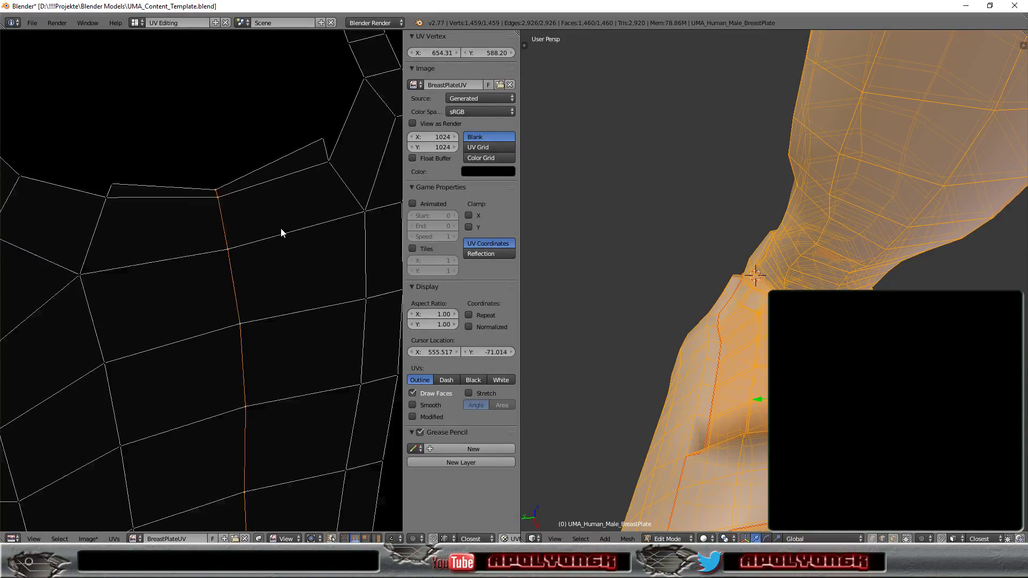
pyautogui.scroll(-1, 282, 232)
pyautogui.scroll(-1, 275, 257)
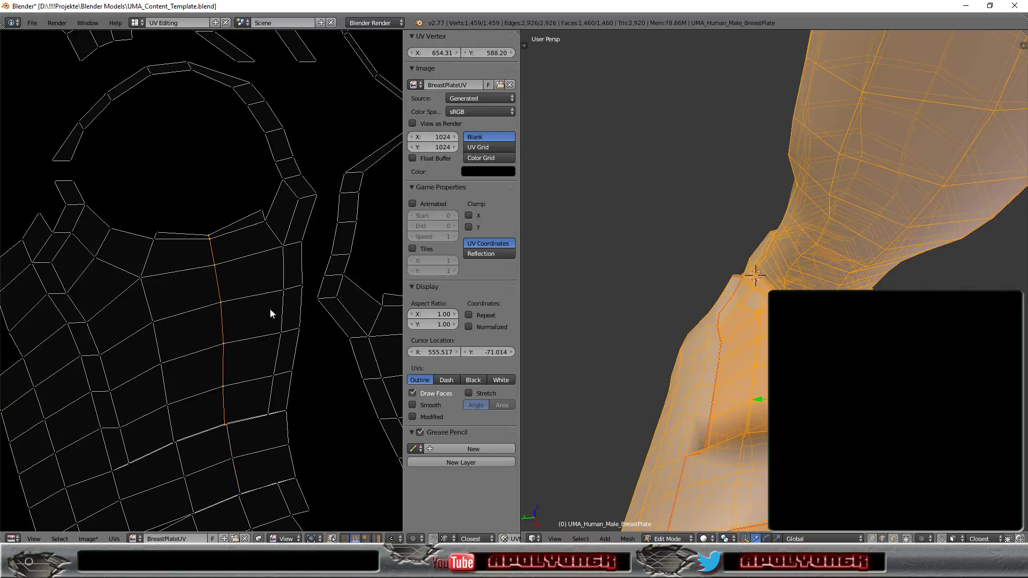
pyautogui.click(114, 539)
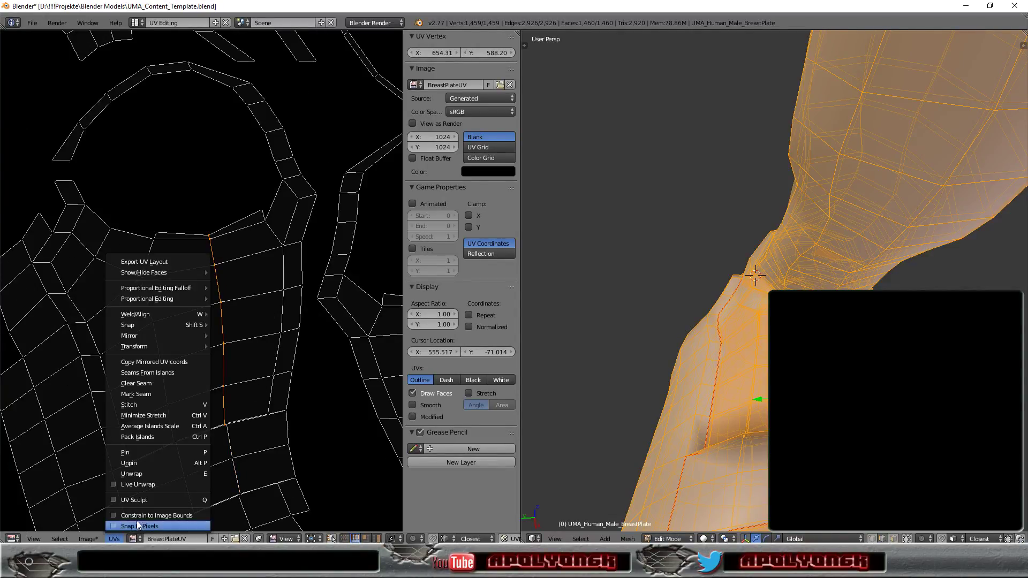
pyautogui.click(153, 393)
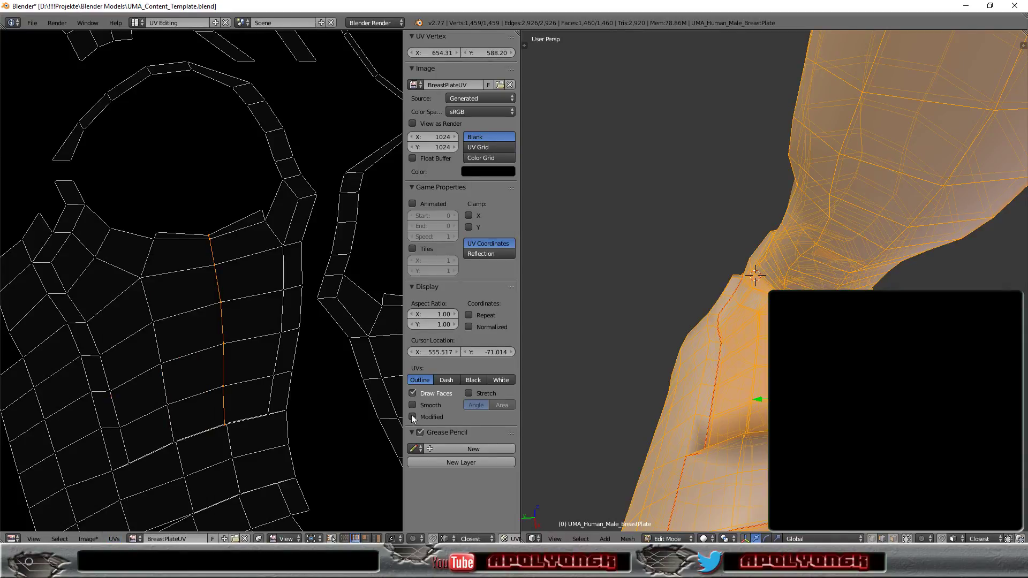
# - Orbit the 3D view over the shoulder, neck and torso to check the new seam
pyautogui.moveTo(761, 268); pyautogui.dragTo(785, 288, button='middle')
pyautogui.scroll(-3, 696, 321)
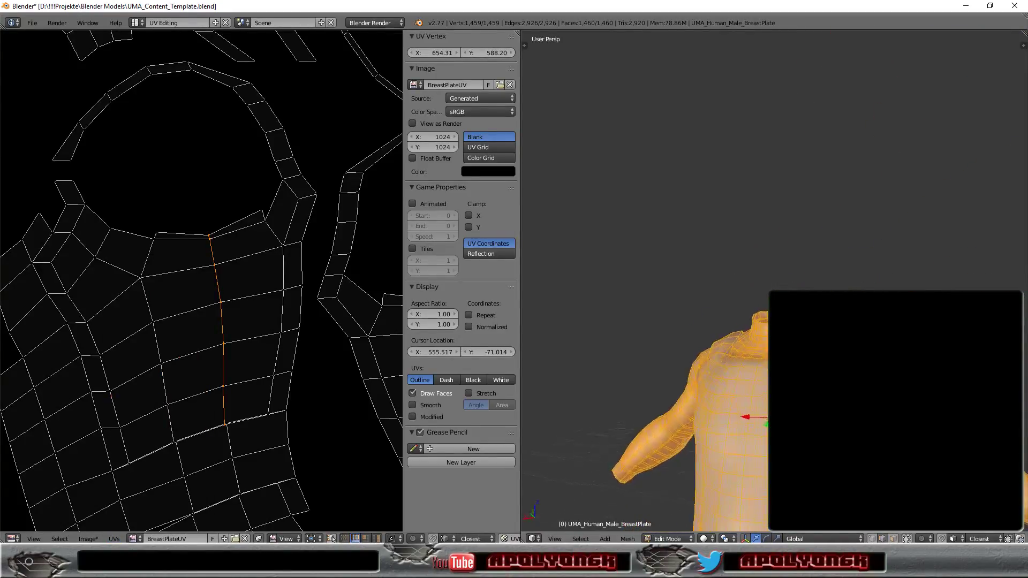
pyautogui.scroll(5, 696, 321)
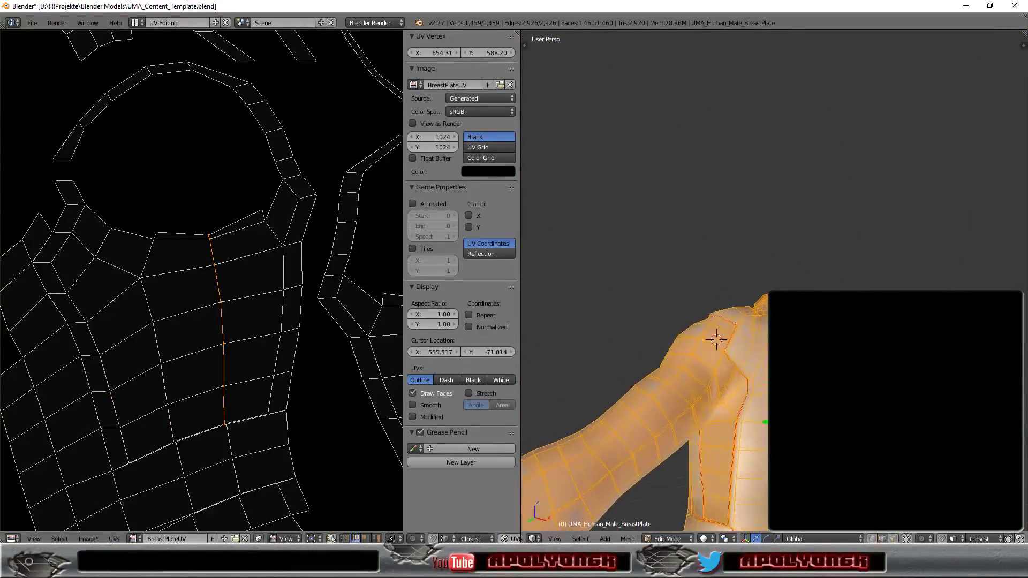
pyautogui.moveTo(643, 348); pyautogui.dragTo(643, 240, button='middle')
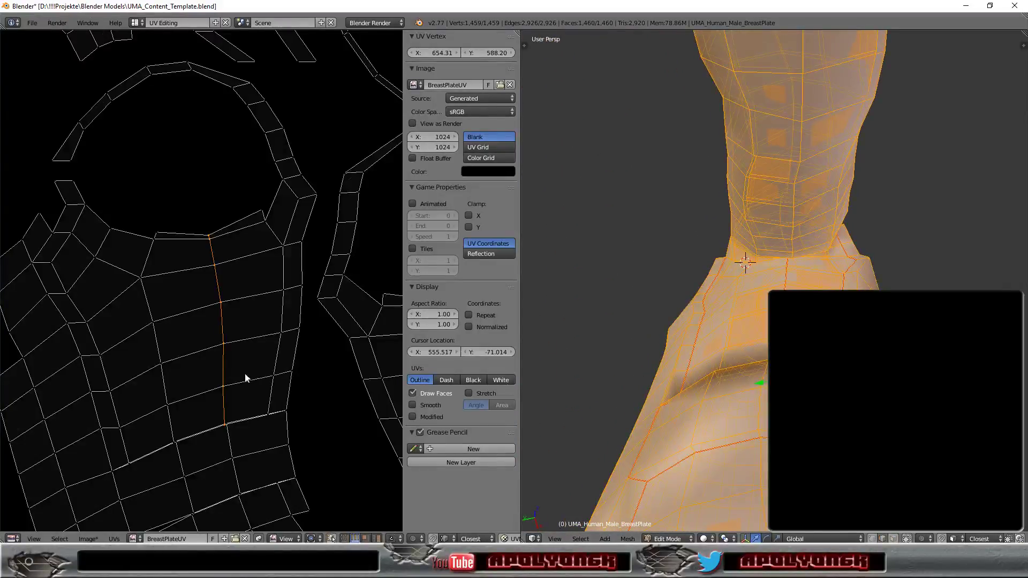
pyautogui.scroll(-2, 246, 378)
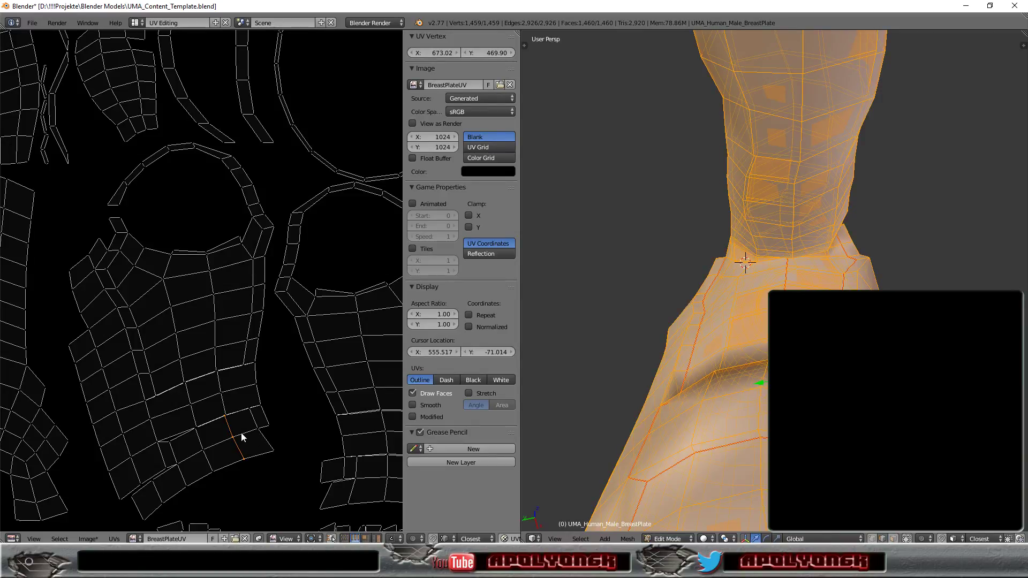
# - Seam the short bottom edge of the chest island, then orbit to inspect shoulder and neck
pyautogui.click(114, 539)
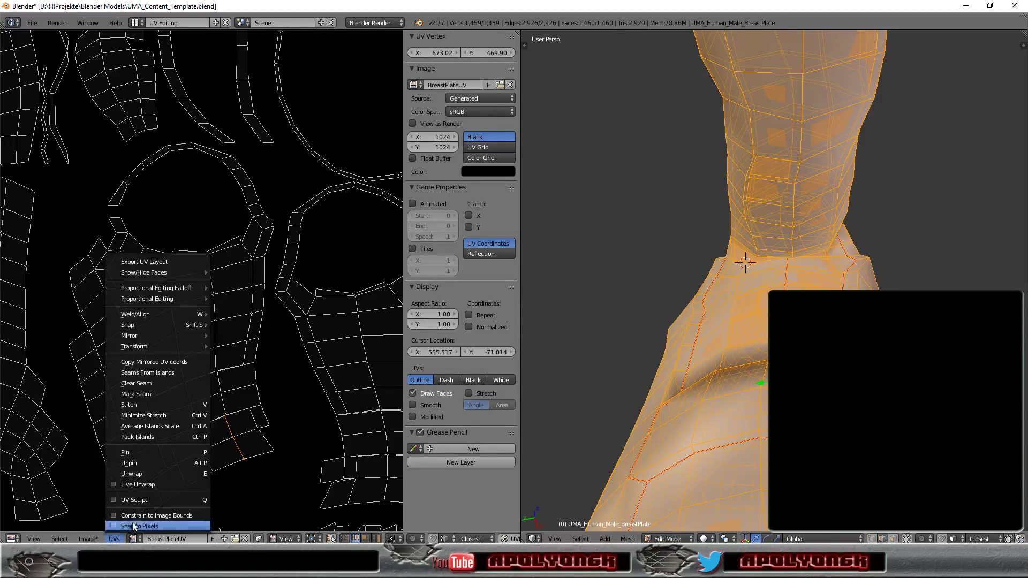
pyautogui.click(160, 395)
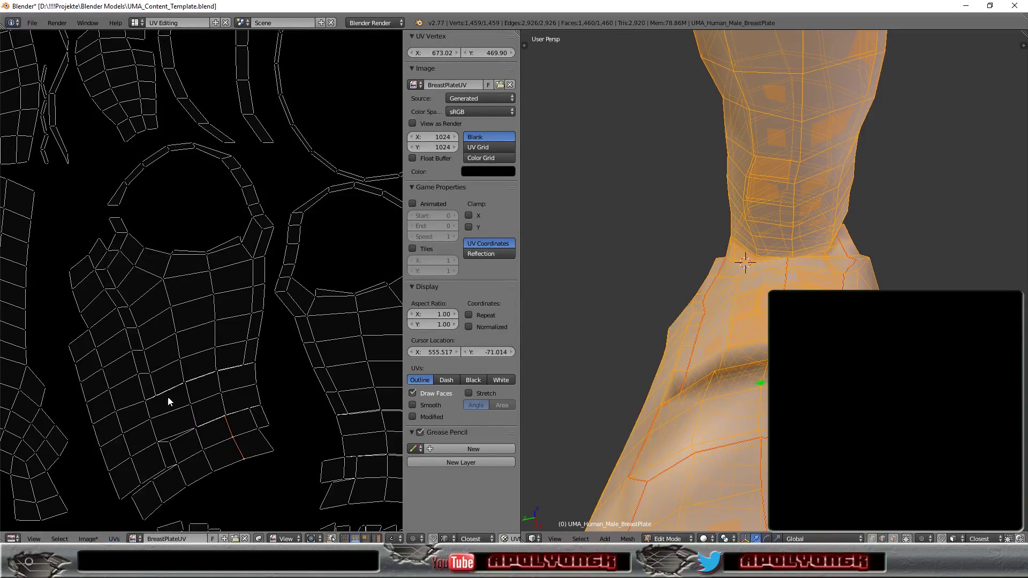
pyautogui.scroll(-3, 732, 456)
pyautogui.moveTo(732, 456)
pyautogui.mouseDown(button='middle')
pyautogui.moveTo(776, 456)
pyautogui.moveTo(656, 458)
pyautogui.moveTo(765, 300)
pyautogui.moveTo(552, 457)
pyautogui.moveTo(755, 444)
pyautogui.moveTo(760, 333)
pyautogui.mouseUp(button='middle')
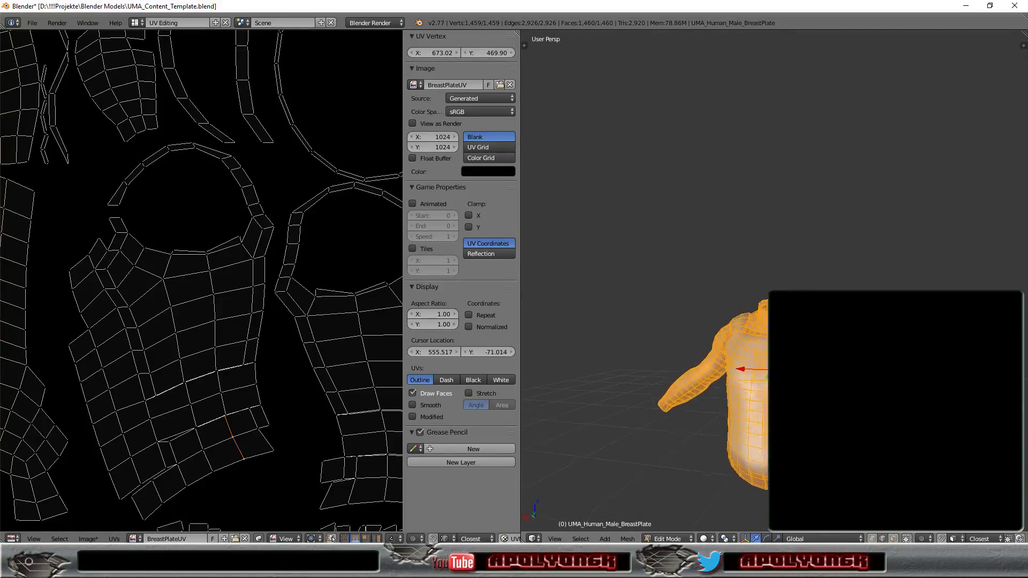
pyautogui.moveTo(761, 333)
pyautogui.mouseDown(button='middle')
pyautogui.moveTo(760, 519)
pyautogui.moveTo(757, 477)
pyautogui.moveTo(535, 390)
pyautogui.moveTo(528, 500)
pyautogui.moveTo(655, 399)
pyautogui.moveTo(680, 395)
pyautogui.moveTo(524, 384)
pyautogui.moveTo(583, 386)
pyautogui.mouseUp(button='middle')
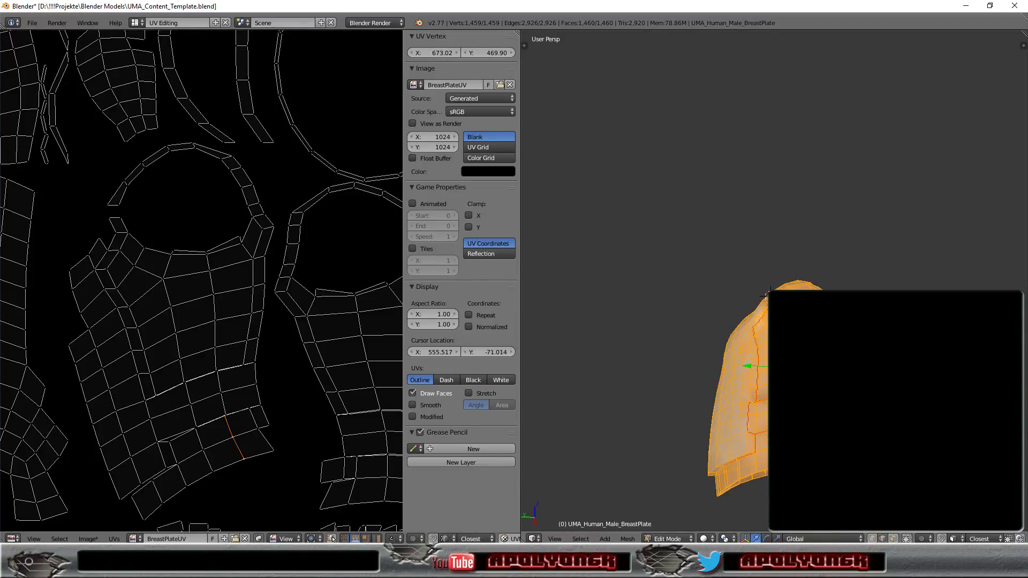
pyautogui.scroll(5, 766, 295)
pyautogui.moveTo(765, 294)
pyautogui.mouseDown(button='middle')
pyautogui.moveTo(742, 275)
pyautogui.moveTo(748, 289)
pyautogui.moveTo(765, 288)
pyautogui.mouseUp(button='middle')
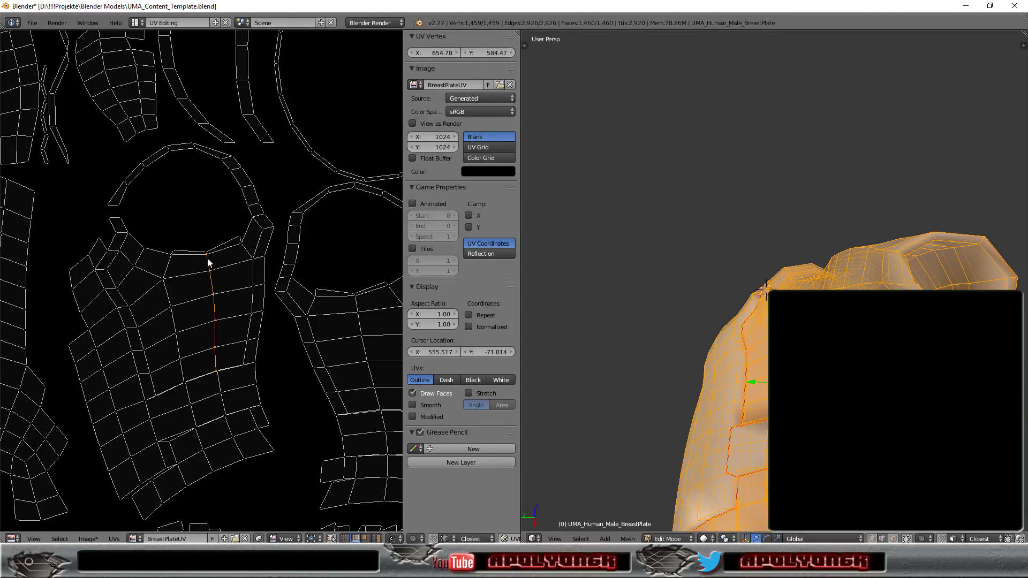
# - Clear the seam from the selected vertical chest edges
pyautogui.scroll(3, 209, 254)
pyautogui.scroll(3, 219, 207)
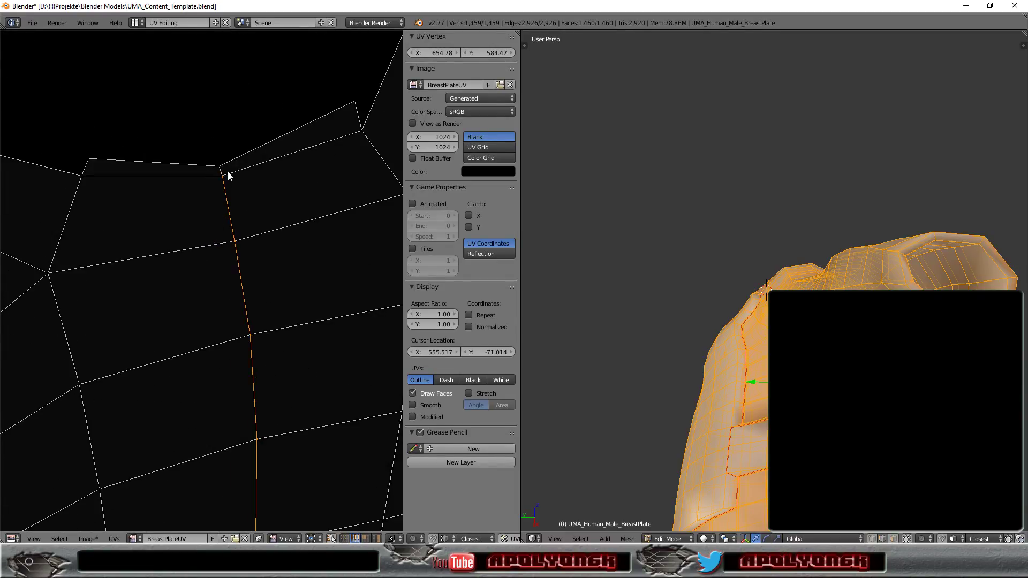
pyautogui.click(114, 539)
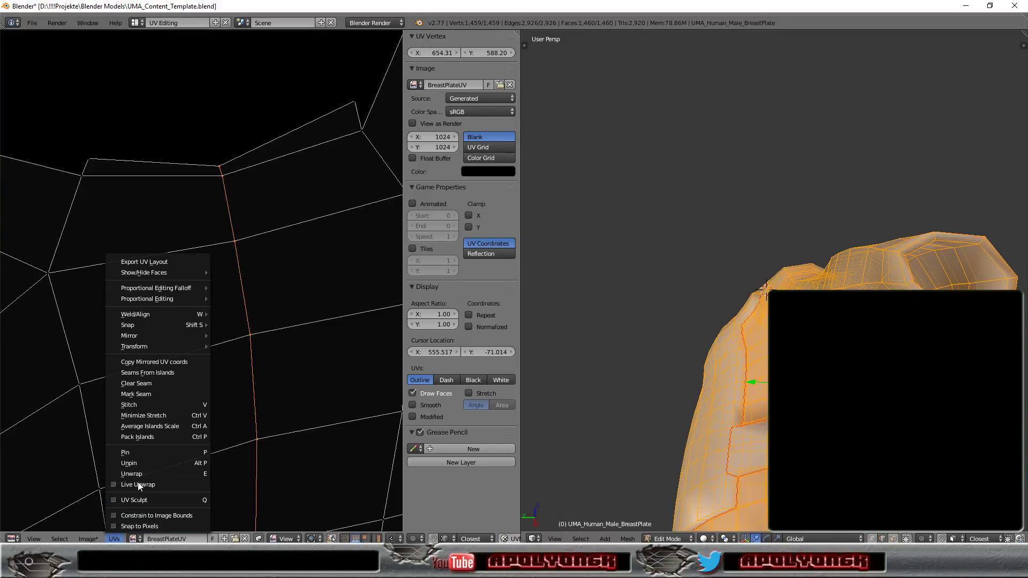
pyautogui.click(144, 384)
# - Mark the collar edges along the top of the chest island as a seam
pyautogui.scroll(2, 696, 375)
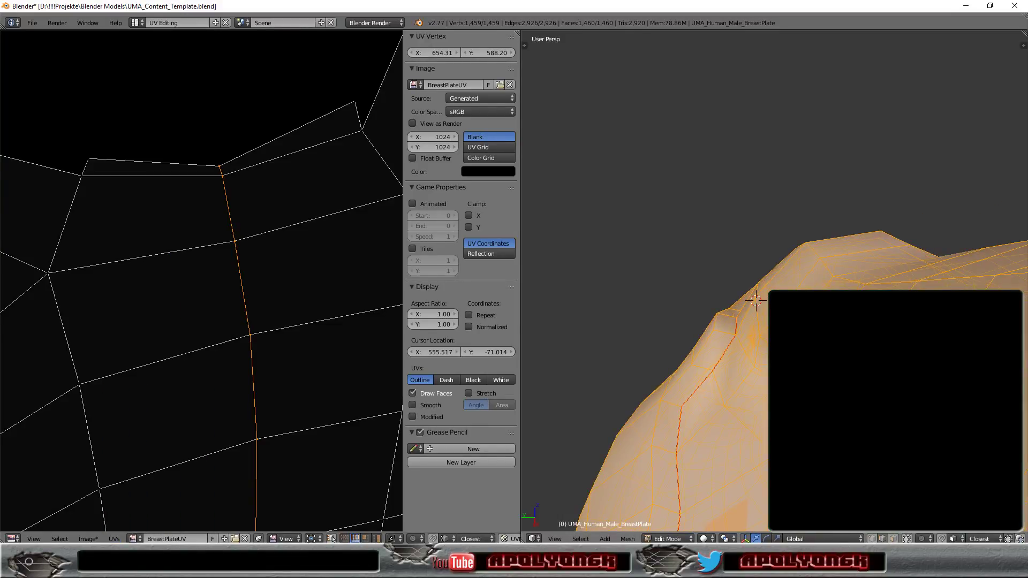
pyautogui.moveTo(755, 300)
pyautogui.mouseDown(button='middle')
pyautogui.moveTo(746, 260)
pyautogui.moveTo(723, 259)
pyautogui.moveTo(677, 301)
pyautogui.moveTo(734, 252)
pyautogui.moveTo(757, 271)
pyautogui.moveTo(725, 245)
pyautogui.moveTo(743, 270)
pyautogui.mouseUp(button='middle')
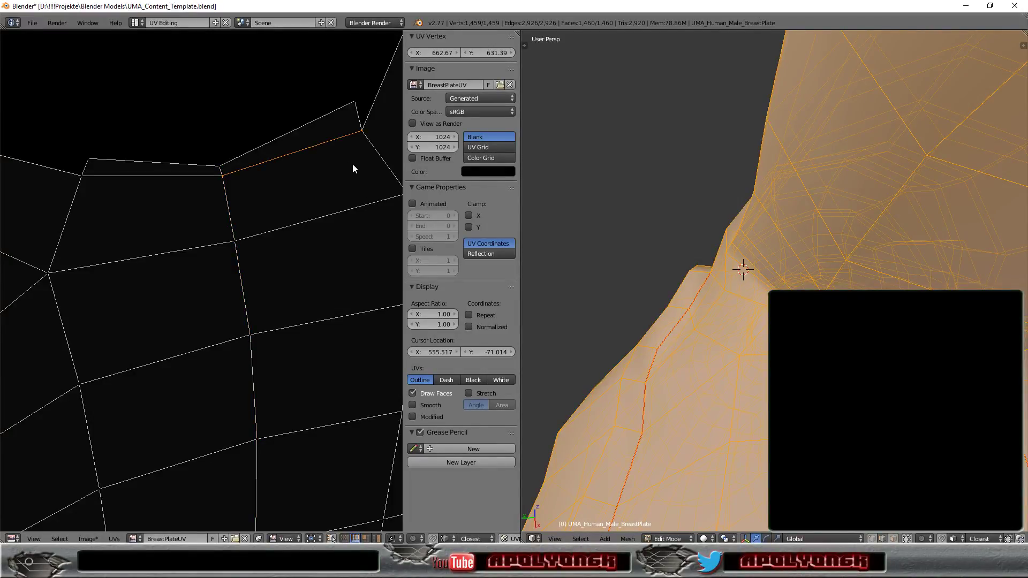
pyautogui.scroll(-4, 284, 174)
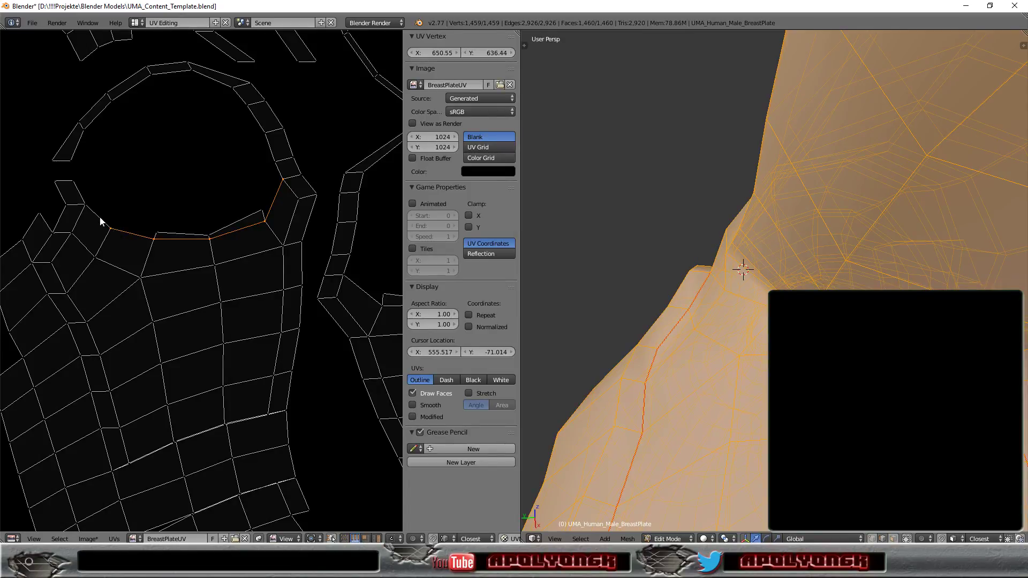
pyautogui.click(114, 538)
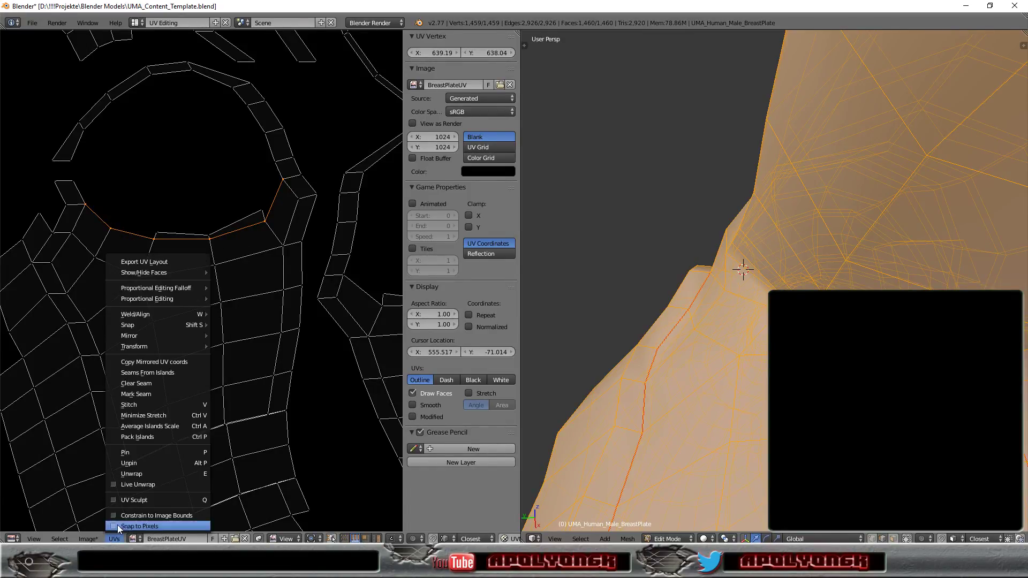
pyautogui.click(140, 395)
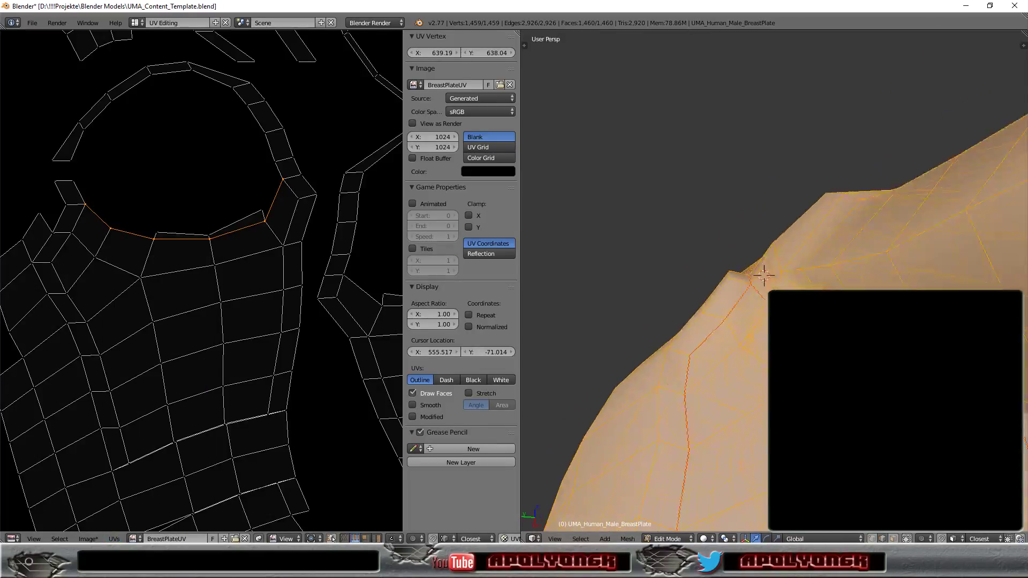
# - Orbit and zoom around the breastplate to inspect the seams at the neck
pyautogui.scroll(1, 718, 396)
pyautogui.scroll(3, 718, 396)
pyautogui.scroll(3, 717, 396)
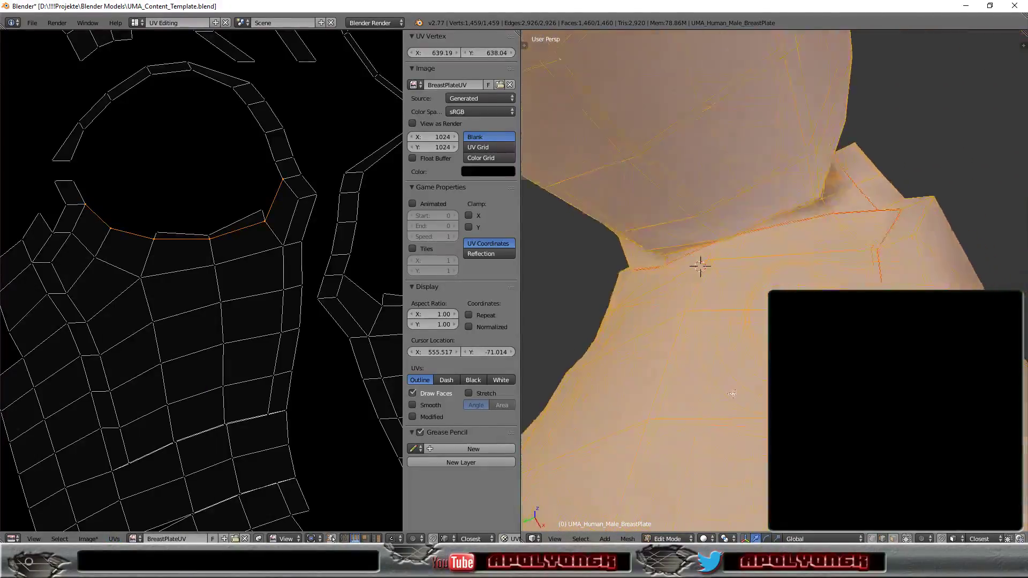
pyautogui.scroll(2, 717, 397)
pyautogui.moveTo(717, 396)
pyautogui.mouseDown(button='middle')
pyautogui.moveTo(712, 438)
pyautogui.moveTo(696, 407)
pyautogui.mouseUp(button='middle')
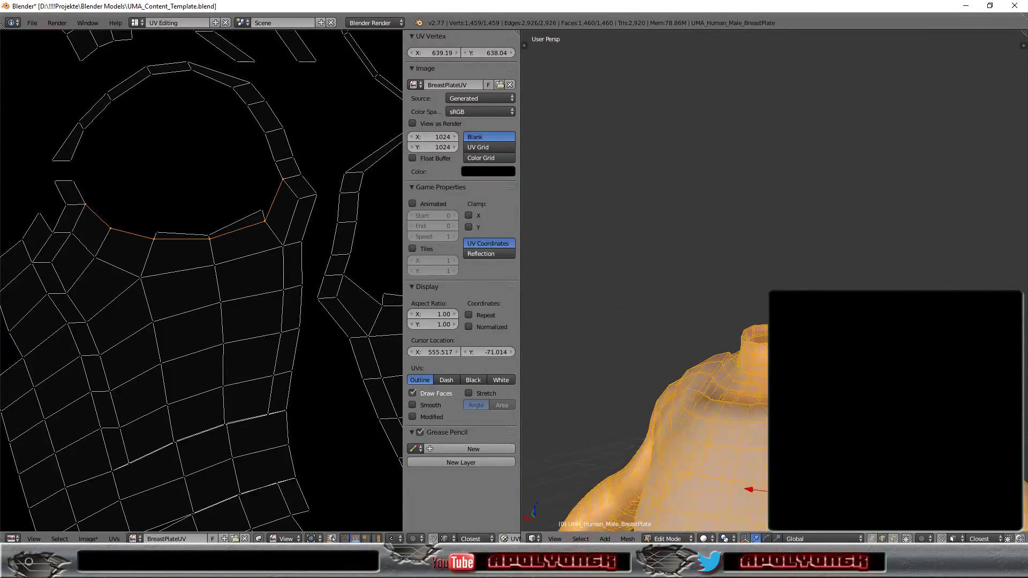
pyautogui.scroll(1, 709, 410)
pyautogui.scroll(3, 710, 410)
pyautogui.scroll(2, 710, 410)
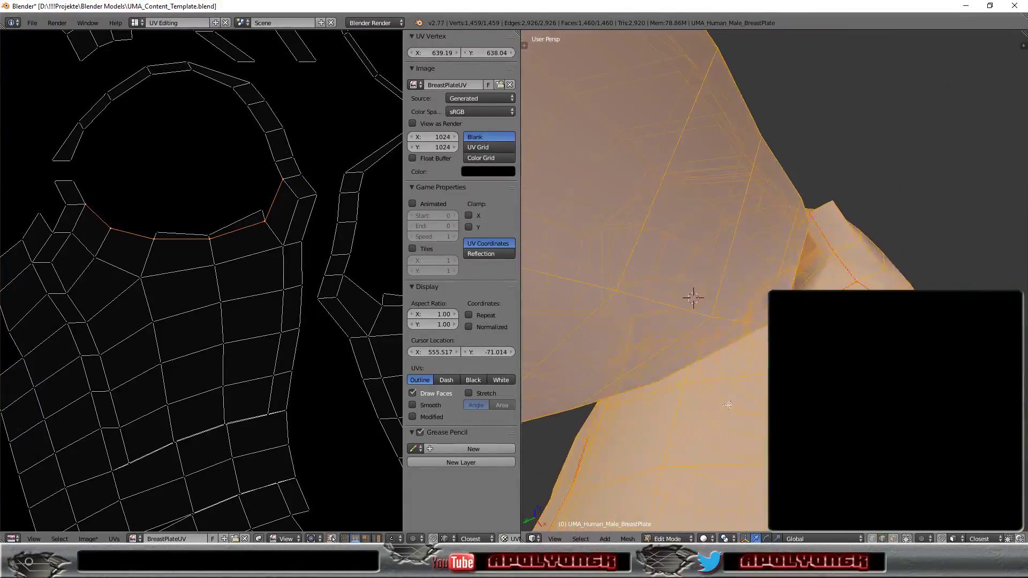
pyautogui.scroll(2, 710, 409)
pyautogui.moveTo(710, 410)
pyautogui.mouseDown(button='middle')
pyautogui.moveTo(727, 393)
pyautogui.moveTo(629, 460)
pyautogui.moveTo(616, 375)
pyautogui.moveTo(643, 321)
pyautogui.moveTo(690, 373)
pyautogui.moveTo(632, 374)
pyautogui.mouseUp(button='middle')
pyautogui.scroll(-3, 256, 379)
# - Zoom in on the torso island and mark the chosen edge as a UV seam
pyautogui.scroll(-2, 256, 375)
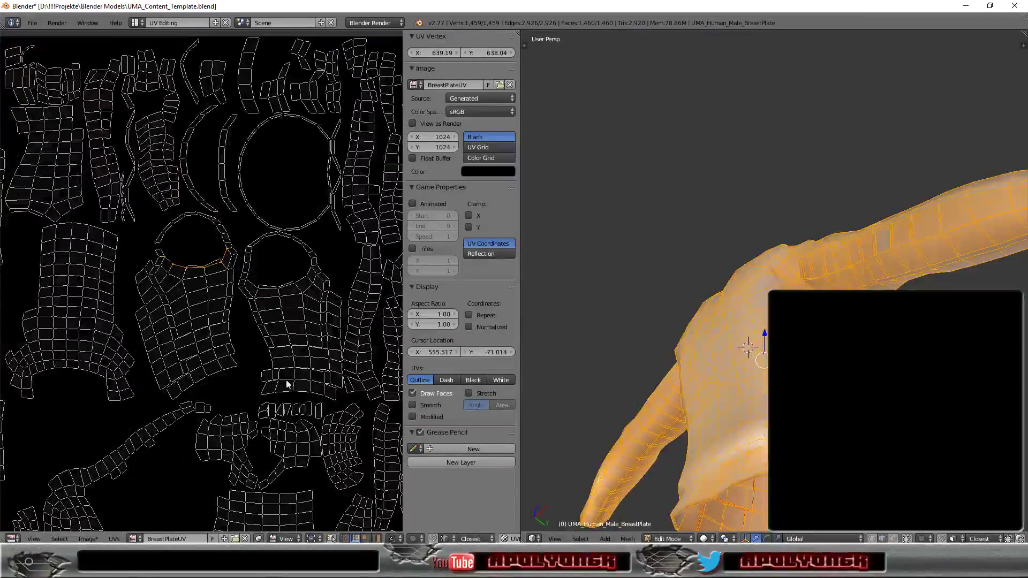
pyautogui.scroll(3, 231, 339)
pyautogui.scroll(2, 235, 352)
pyautogui.scroll(1, 235, 356)
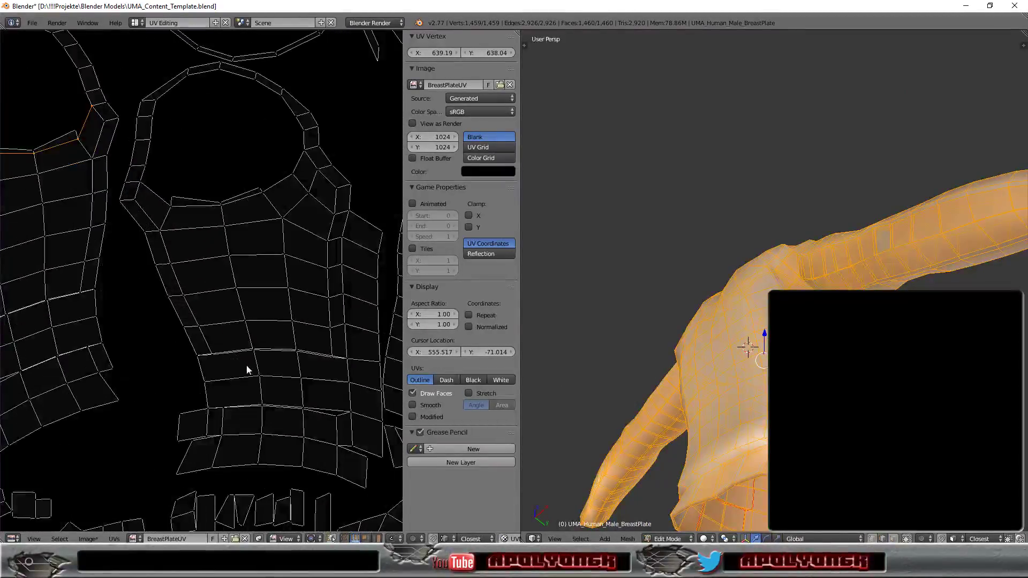
pyautogui.moveTo(314, 396); pyautogui.dragTo(249, 370, button='middle')
pyautogui.scroll(-2, 249, 370)
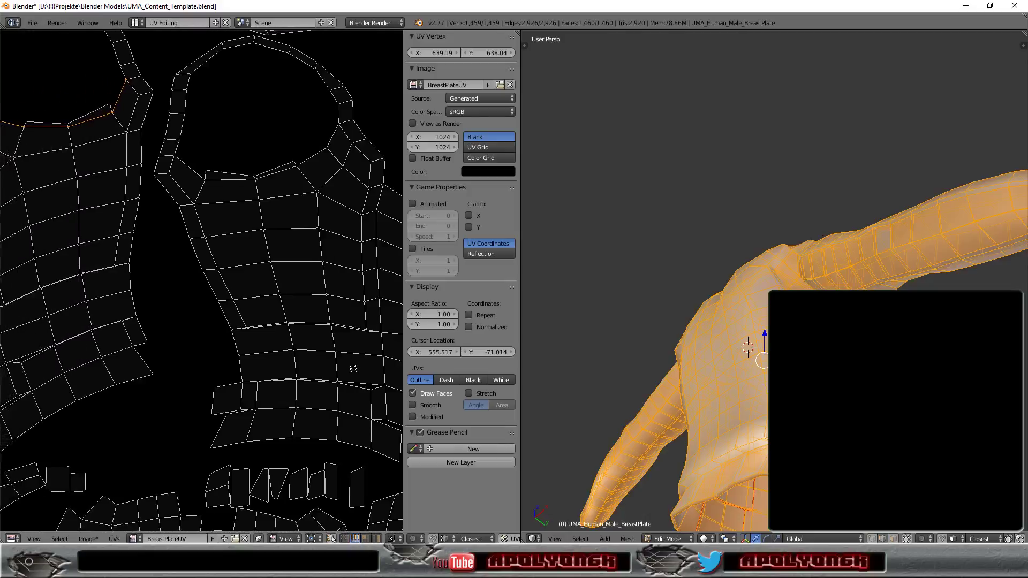
pyautogui.moveTo(322, 364); pyautogui.dragTo(356, 363, button='middle')
pyautogui.scroll(2, 281, 372)
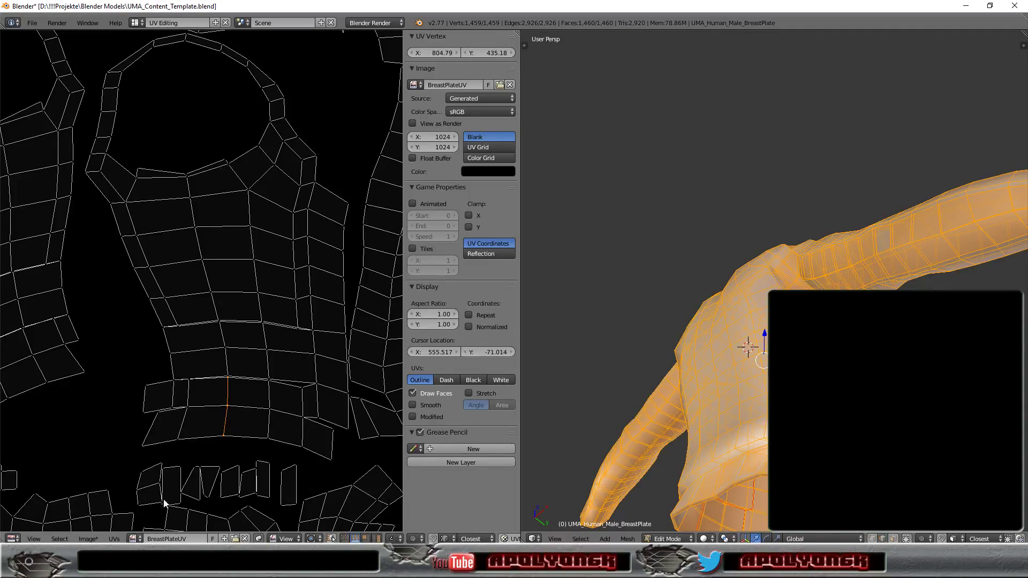
pyautogui.click(112, 540)
pyautogui.click(140, 399)
# - Select the edges along the torso island's lower band, dropping an accidentally picked face
pyautogui.moveTo(616, 412)
pyautogui.mouseDown(button='middle')
pyautogui.moveTo(681, 415)
pyautogui.moveTo(616, 416)
pyautogui.mouseUp(button='middle')
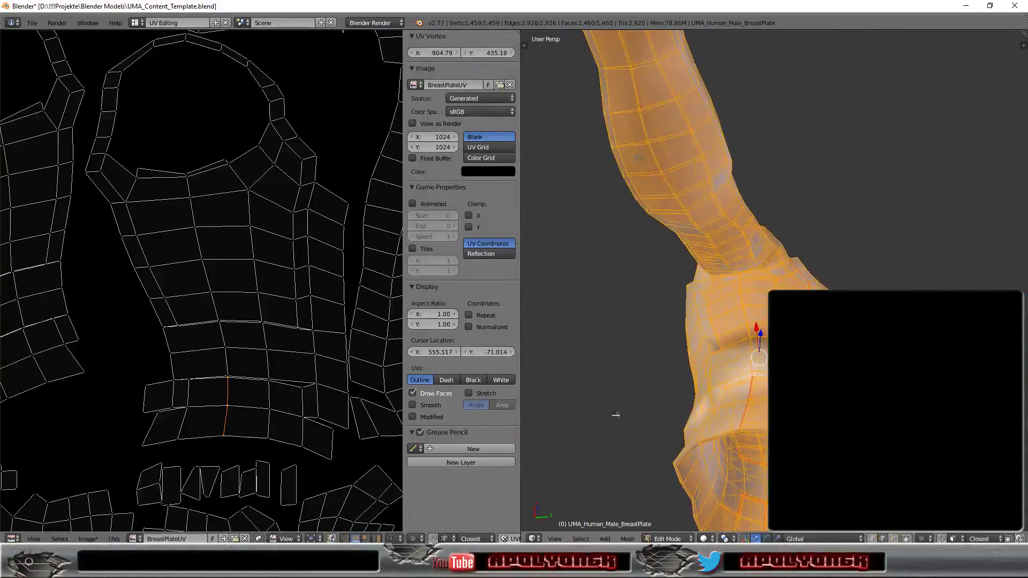
pyautogui.scroll(1, 267, 403)
pyautogui.scroll(1, 259, 388)
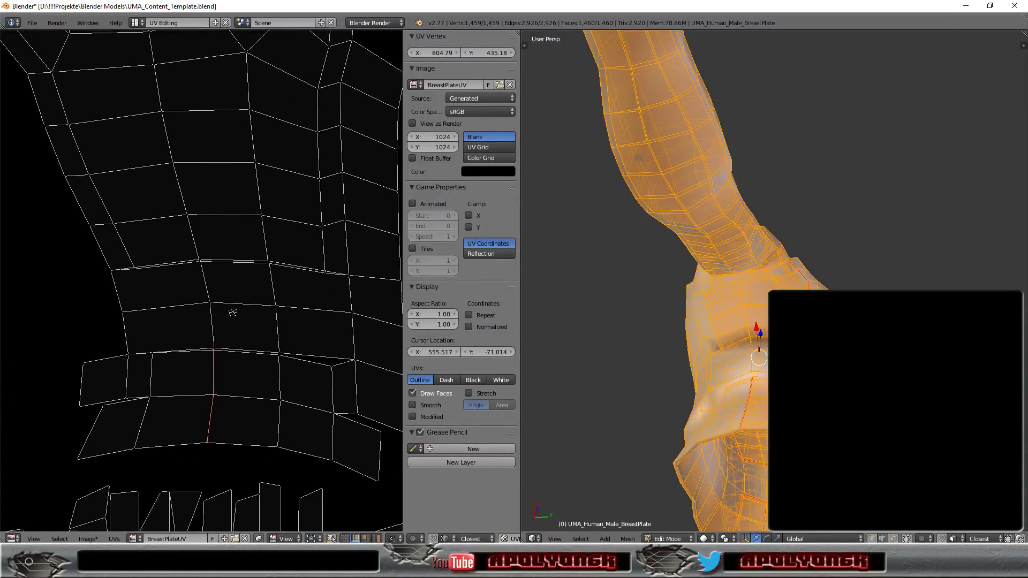
pyautogui.scroll(1, 214, 348)
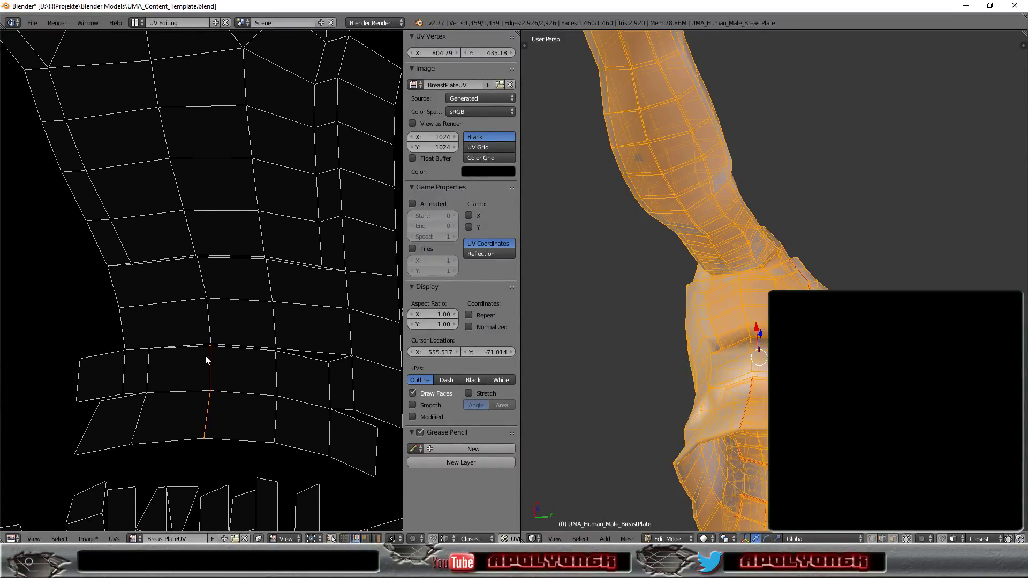
pyautogui.keyDown('shift'); pyautogui.rightClick(247, 350); pyautogui.keyUp('shift')
pyautogui.keyDown('shift'); pyautogui.rightClick(304, 360); pyautogui.keyUp('shift')
pyautogui.keyDown('shift'); pyautogui.rightClick(354, 418); pyautogui.keyUp('shift')
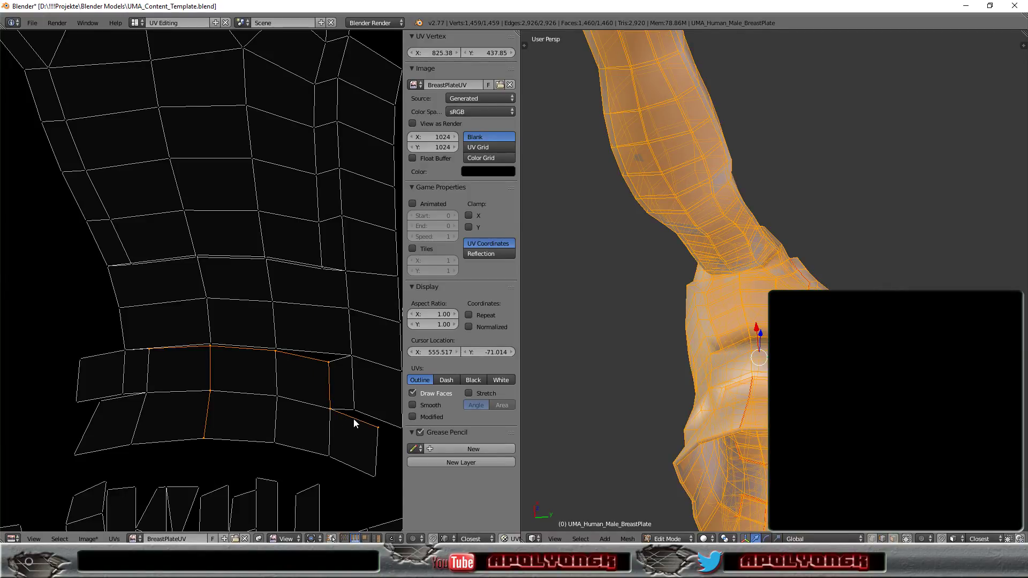
pyautogui.keyDown('shift'); pyautogui.rightClick(149, 373); pyautogui.keyUp('shift')
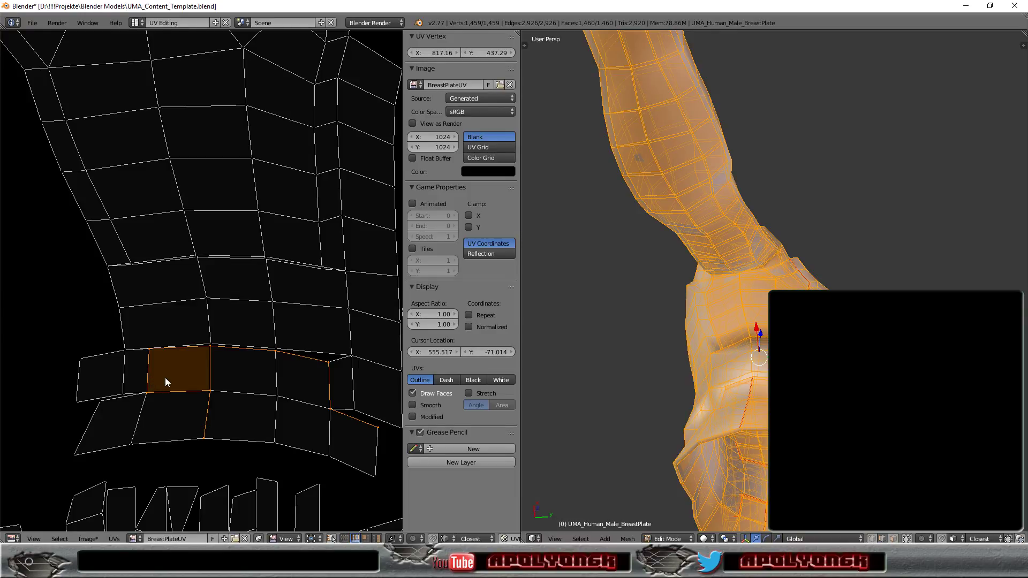
pyautogui.scroll(1, 172, 386)
pyautogui.keyDown('shift'); pyautogui.rightClick(212, 402); pyautogui.keyUp('shift')
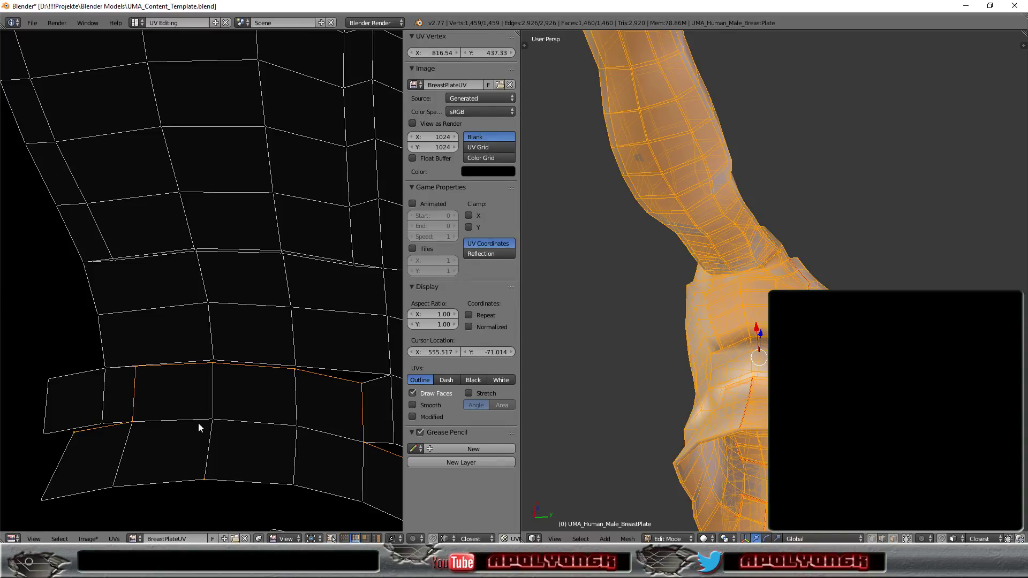
# - Mark the selected lower band edges as UV seams
pyautogui.moveTo(198, 423)
pyautogui.mouseDown(button='middle')
pyautogui.moveTo(114, 336)
pyautogui.moveTo(138, 352)
pyautogui.mouseUp(button='middle')
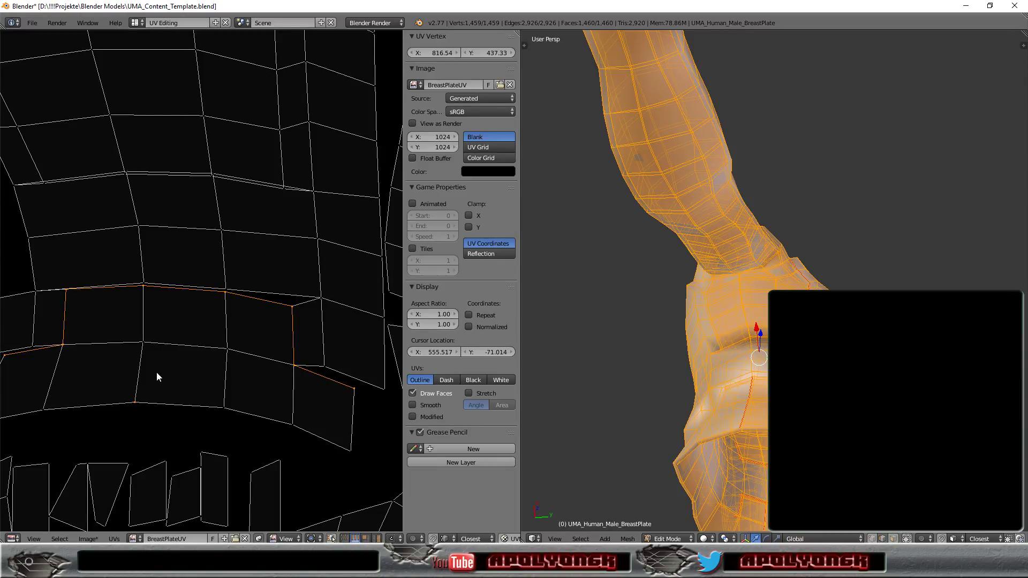
pyautogui.click(120, 540)
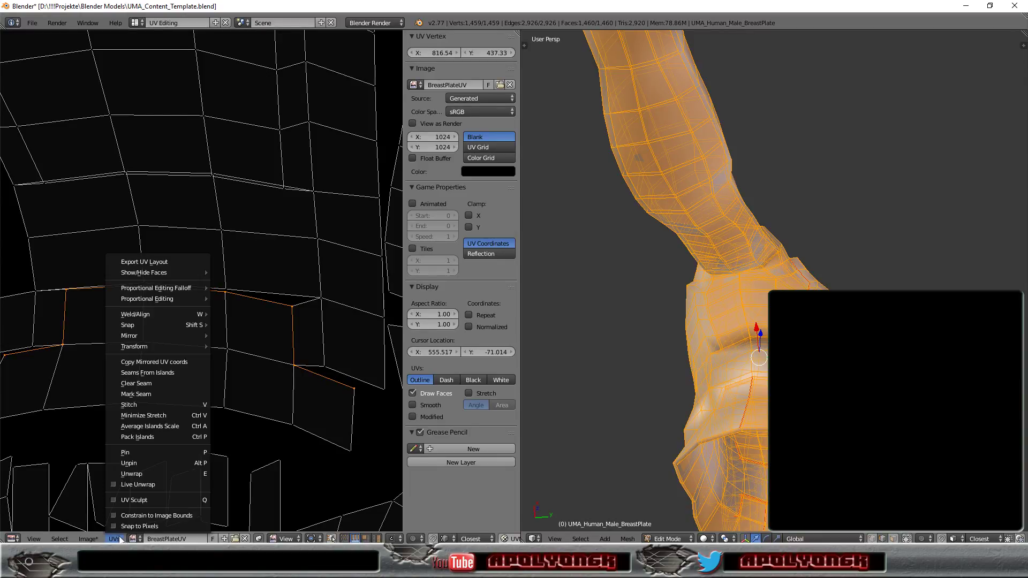
pyautogui.click(151, 394)
pyautogui.moveTo(696, 375)
pyautogui.mouseDown(button='middle')
pyautogui.moveTo(750, 348)
pyautogui.moveTo(698, 435)
pyautogui.moveTo(557, 429)
pyautogui.moveTo(662, 440)
pyautogui.moveTo(686, 407)
pyautogui.moveTo(691, 433)
pyautogui.moveTo(734, 467)
pyautogui.moveTo(747, 436)
pyautogui.mouseUp(button='middle')
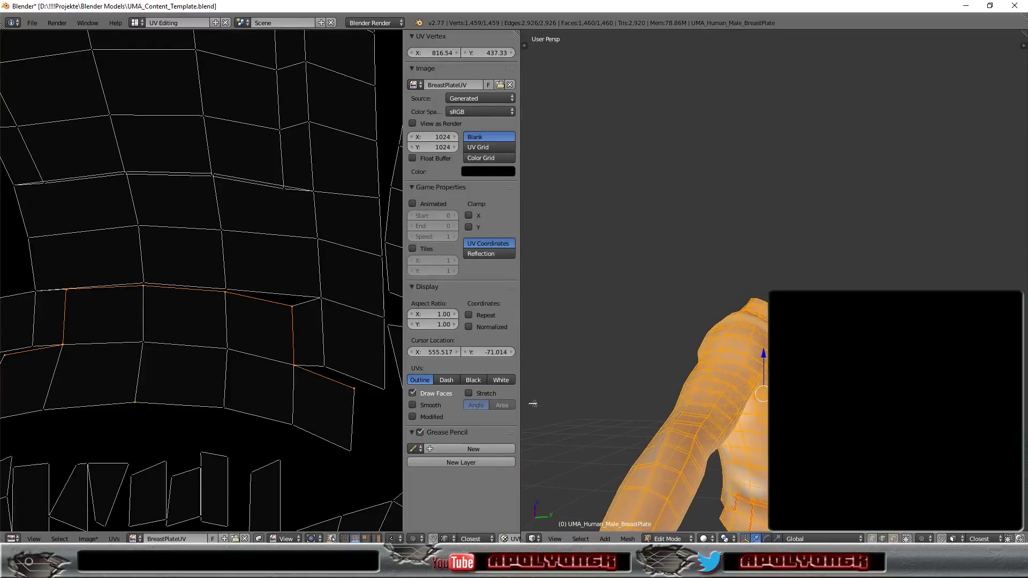
# - Pan along the torso island's side and add the next side edge to the selection
pyautogui.scroll(1, 212, 261)
pyautogui.scroll(1, 248, 335)
pyautogui.scroll(2, 202, 400)
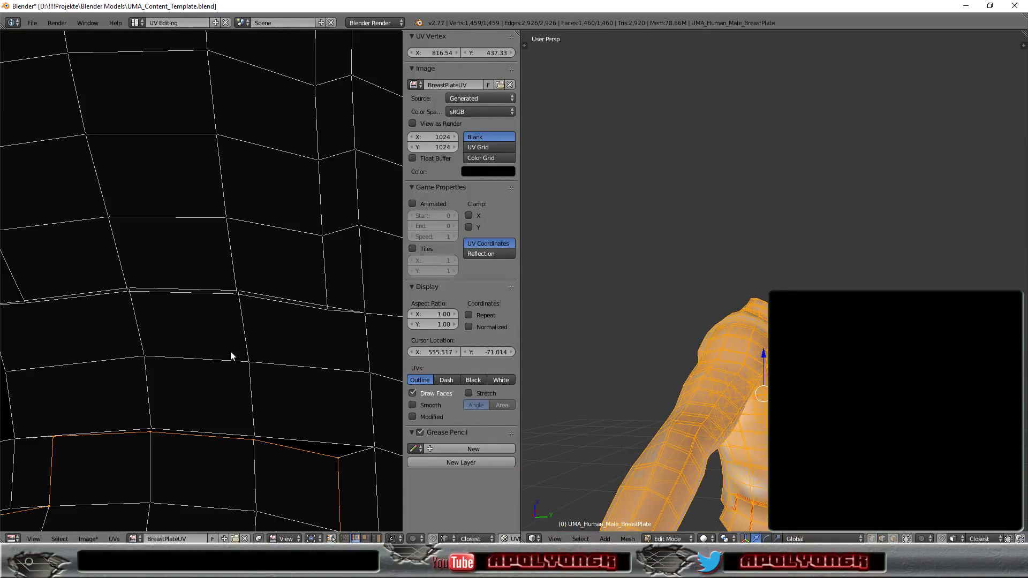
pyautogui.scroll(1, 231, 355)
pyautogui.moveTo(271, 327); pyautogui.dragTo(183, 325, button='middle')
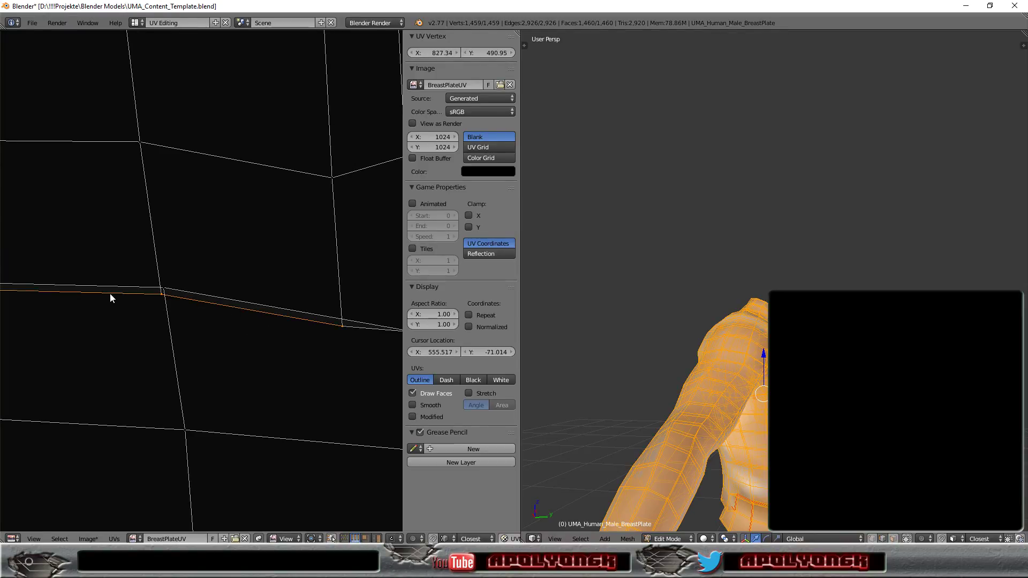
pyautogui.moveTo(91, 337)
pyautogui.mouseDown(button='middle')
pyautogui.moveTo(374, 344)
pyautogui.moveTo(62, 344)
pyautogui.moveTo(107, 342)
pyautogui.mouseUp(button='middle')
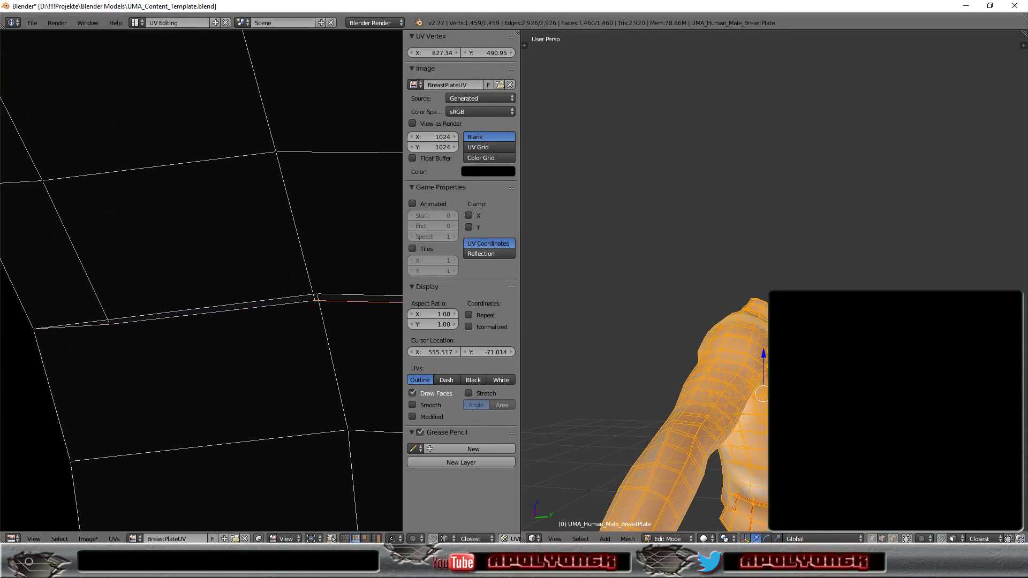
pyautogui.keyDown('shift'); pyautogui.rightClick(172, 316); pyautogui.keyUp('shift')
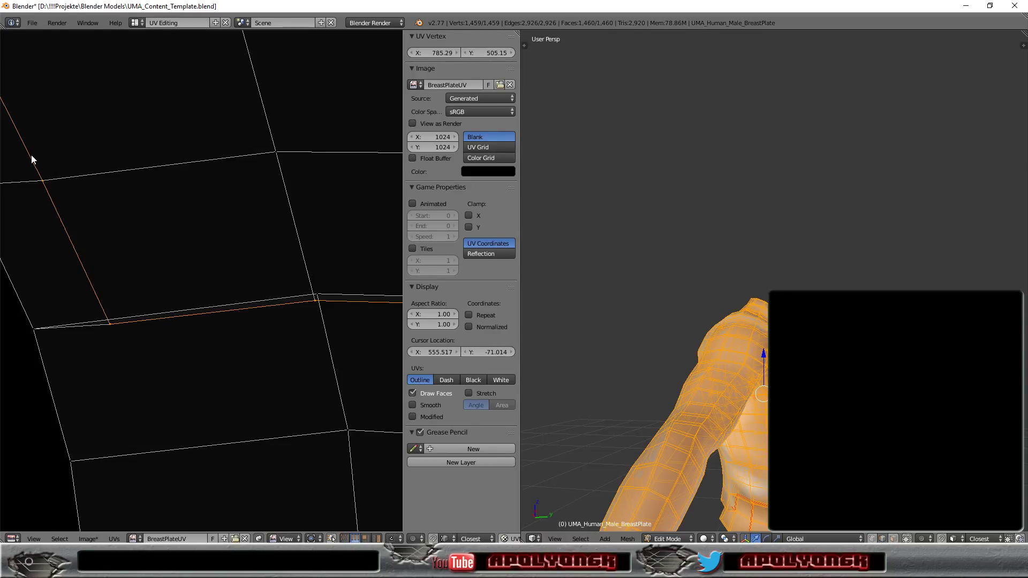
pyautogui.moveTo(103, 172)
pyautogui.mouseDown(button='middle')
pyautogui.moveTo(207, 322)
pyautogui.moveTo(293, 502)
pyautogui.mouseUp(button='middle')
pyautogui.scroll(-3, 267, 316)
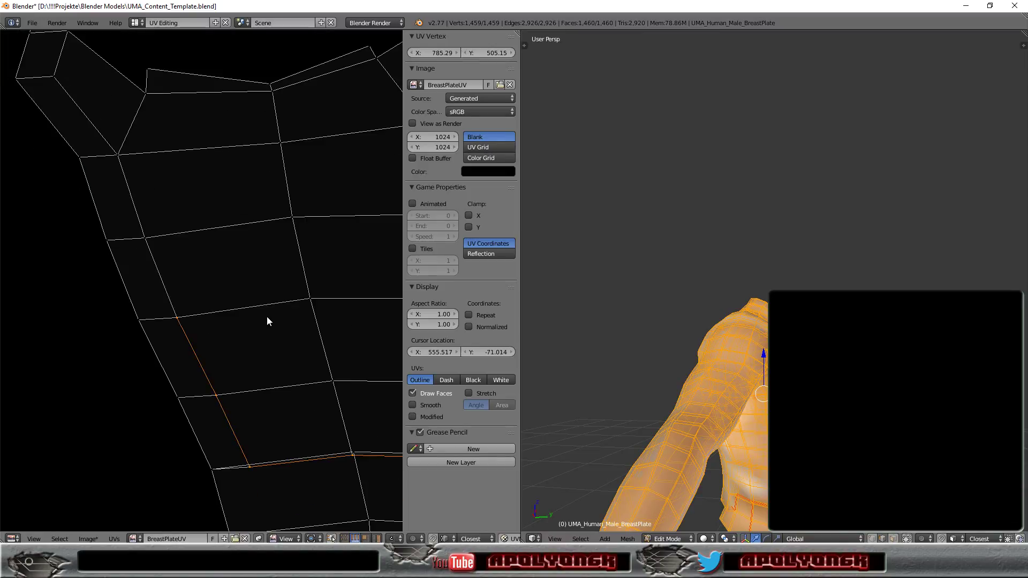
pyautogui.moveTo(266, 316); pyautogui.dragTo(250, 285, button='middle')
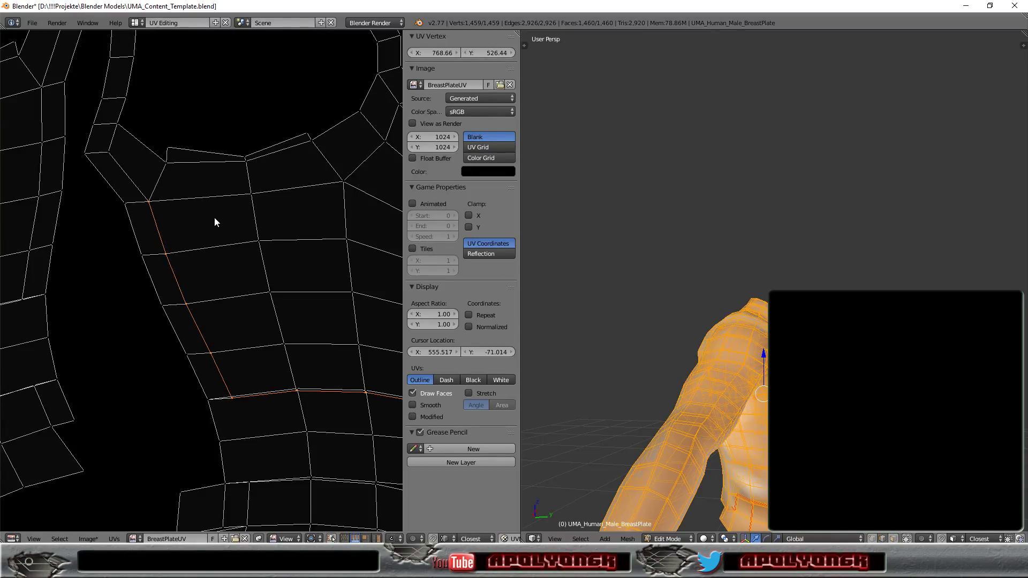
pyautogui.scroll(-3, 236, 232)
pyautogui.moveTo(255, 290); pyautogui.dragTo(217, 252, button='middle')
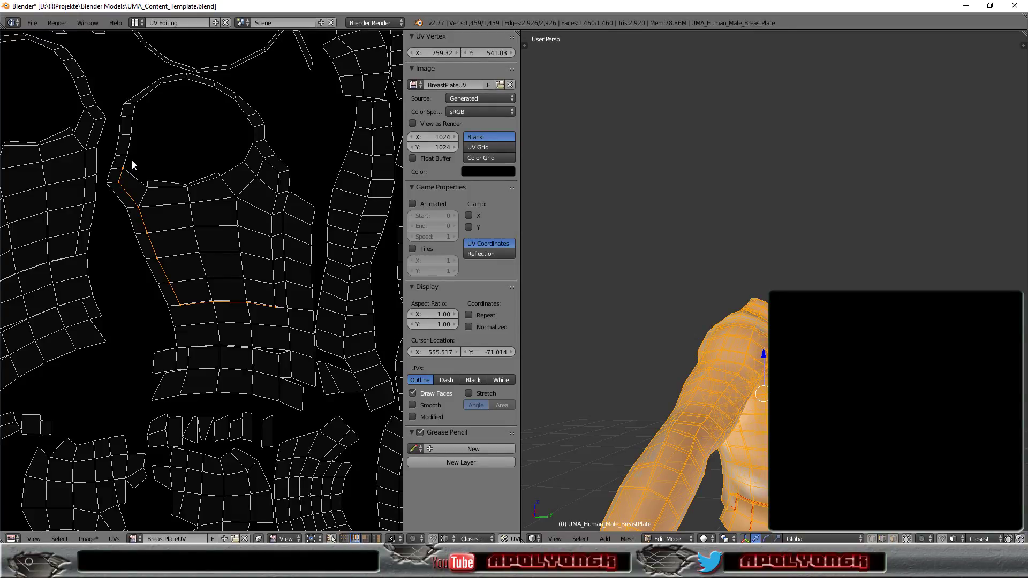
# - Extend the edge selection up to the armhole, dropping stray corner faces picked by mistake
pyautogui.moveTo(643, 241)
pyautogui.mouseDown(button='middle')
pyautogui.moveTo(696, 241)
pyautogui.moveTo(425, 249)
pyautogui.mouseUp(button='middle')
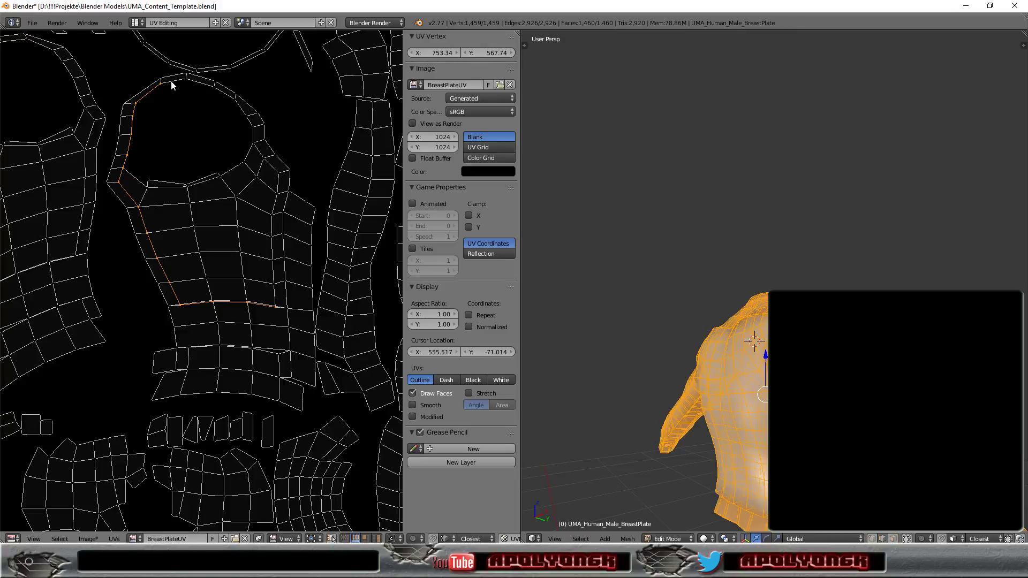
pyautogui.keyDown('shift'); pyautogui.rightClick(191, 82); pyautogui.keyUp('shift')
pyautogui.keyDown('shift'); pyautogui.rightClick(139, 206); pyautogui.keyUp('shift')
pyautogui.keyDown('shift'); pyautogui.rightClick(143, 195); pyautogui.keyUp('shift')
pyautogui.keyDown('shift'); pyautogui.rightClick(139, 183); pyautogui.keyUp('shift')
pyautogui.keyDown('shift'); pyautogui.rightClick(140, 185); pyautogui.keyUp('shift')
pyautogui.scroll(2, 185, 219)
pyautogui.scroll(2, 182, 222)
pyautogui.scroll(-1, 121, 118)
pyautogui.scroll(-1, 121, 118)
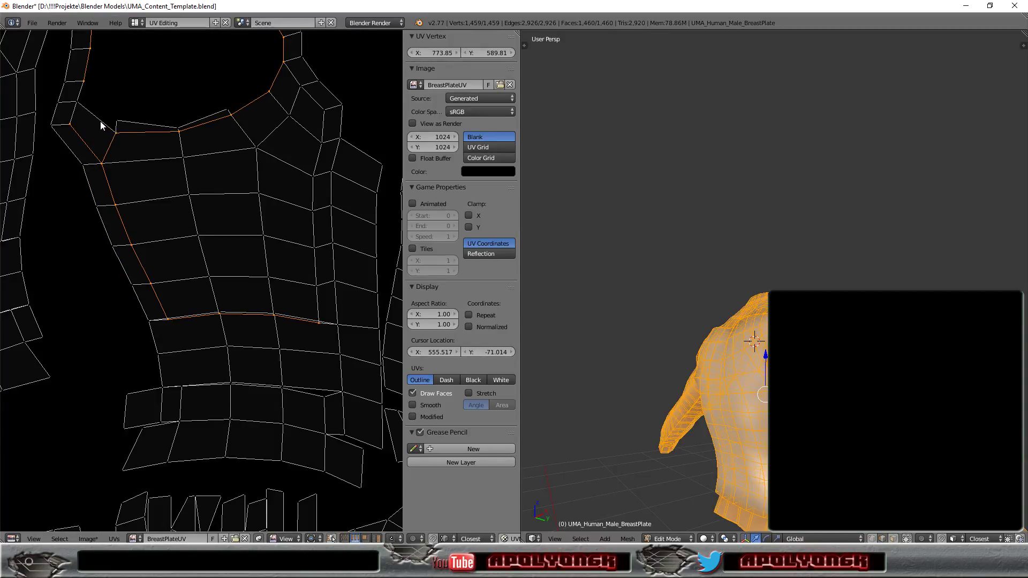
pyautogui.keyDown('shift'); pyautogui.rightClick(102, 121); pyautogui.keyUp('shift')
pyautogui.keyDown('shift'); pyautogui.rightClick(112, 149); pyautogui.keyUp('shift')
pyautogui.keyDown('shift'); pyautogui.rightClick(111, 149); pyautogui.keyUp('shift')
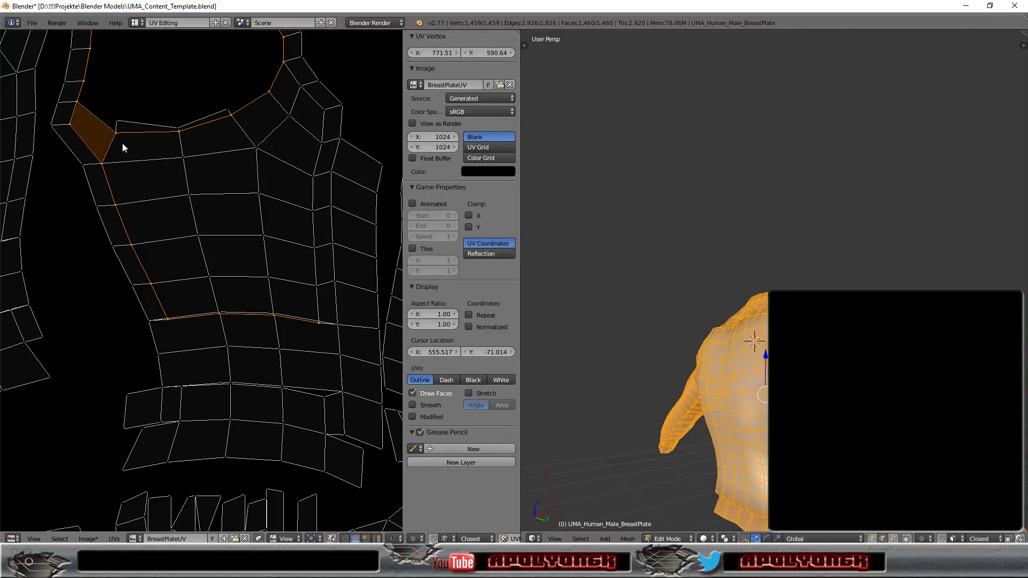
pyautogui.keyDown('shift'); pyautogui.rightClick(112, 140); pyautogui.keyUp('shift')
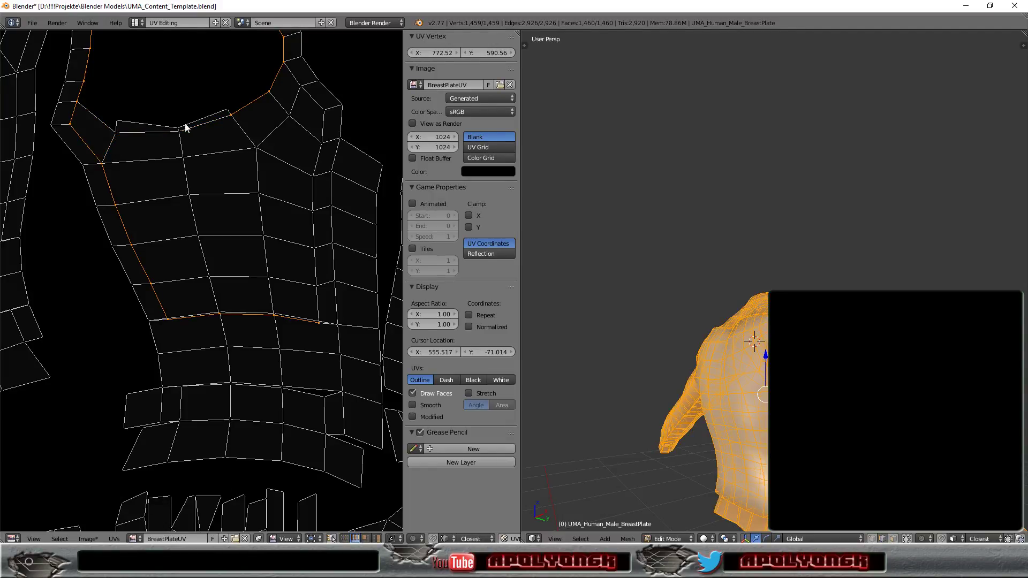
# - Mark the selected side and armhole edges as UV seams
pyautogui.click(114, 540)
pyautogui.click(148, 392)
pyautogui.moveTo(707, 407)
pyautogui.mouseDown(button='middle')
pyautogui.moveTo(695, 430)
pyautogui.moveTo(752, 356)
pyautogui.mouseUp(button='middle')
# - Select a collar edge, mark it as a UV seam, and zoom out to the full layout
pyautogui.rightClick(187, 130)
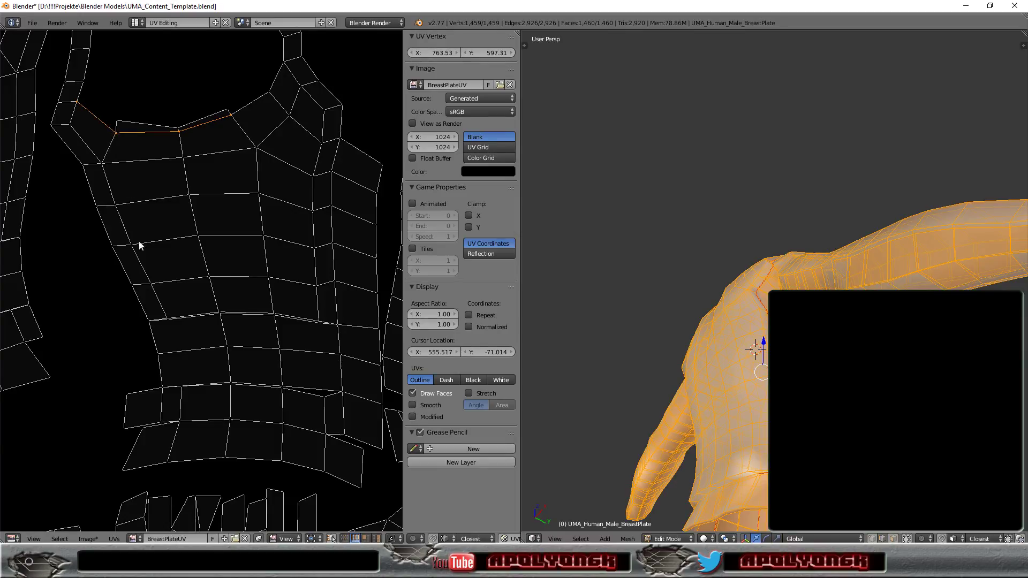
pyautogui.click(116, 539)
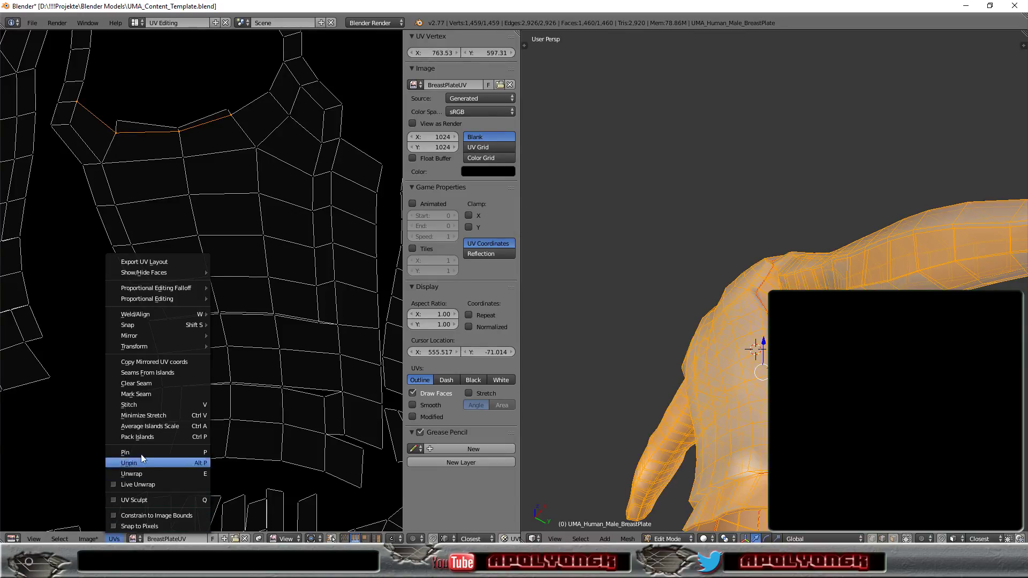
pyautogui.click(135, 399)
pyautogui.moveTo(752, 351)
pyautogui.mouseDown(button='middle')
pyautogui.moveTo(659, 382)
pyautogui.moveTo(738, 327)
pyautogui.moveTo(670, 416)
pyautogui.mouseUp(button='middle')
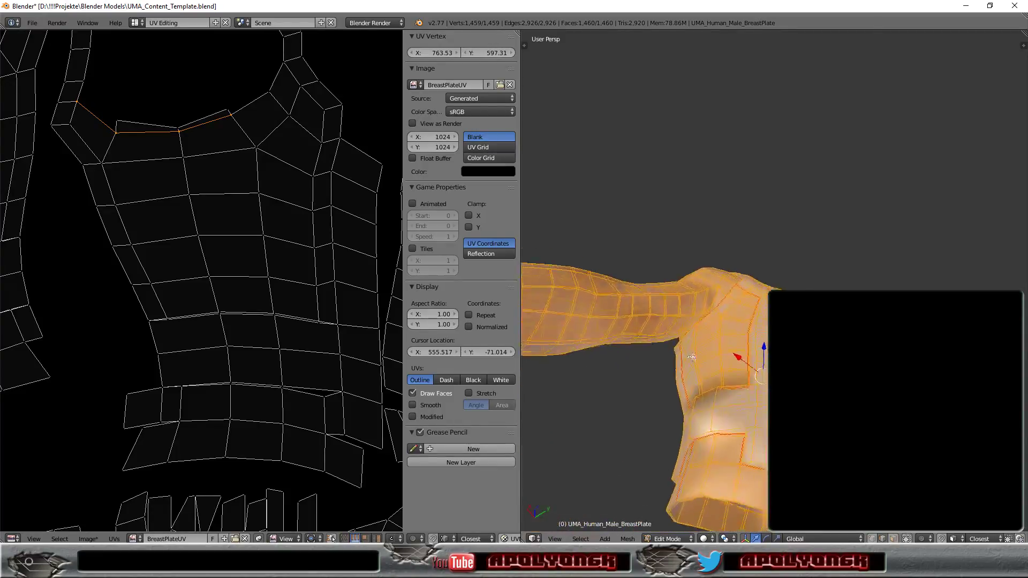
pyautogui.moveTo(670, 417)
pyautogui.mouseDown(button='middle')
pyautogui.moveTo(615, 321)
pyautogui.moveTo(642, 343)
pyautogui.mouseUp(button='middle')
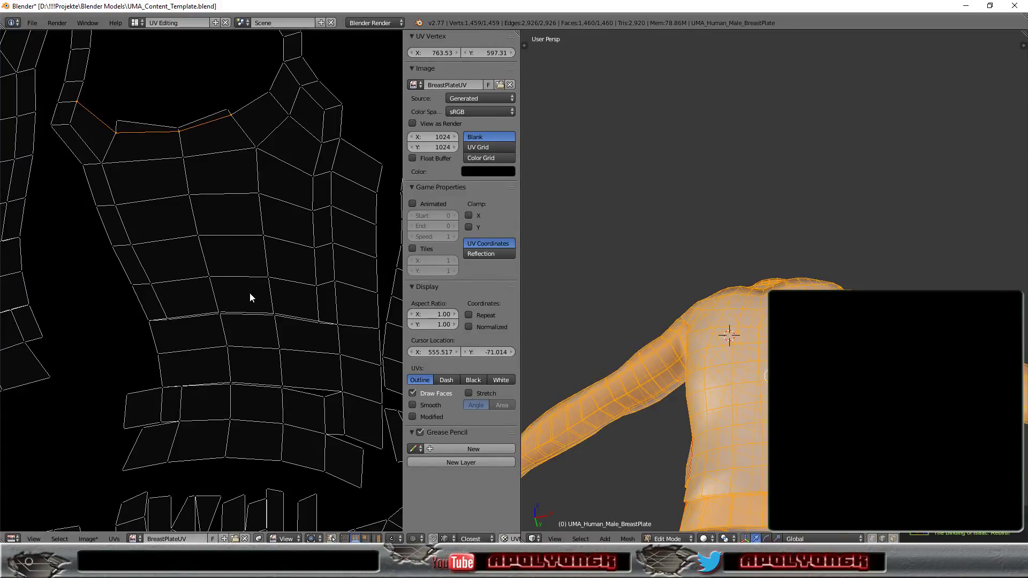
pyautogui.scroll(-3, 247, 292)
pyautogui.scroll(-2, 214, 275)
pyautogui.scroll(-2, 203, 273)
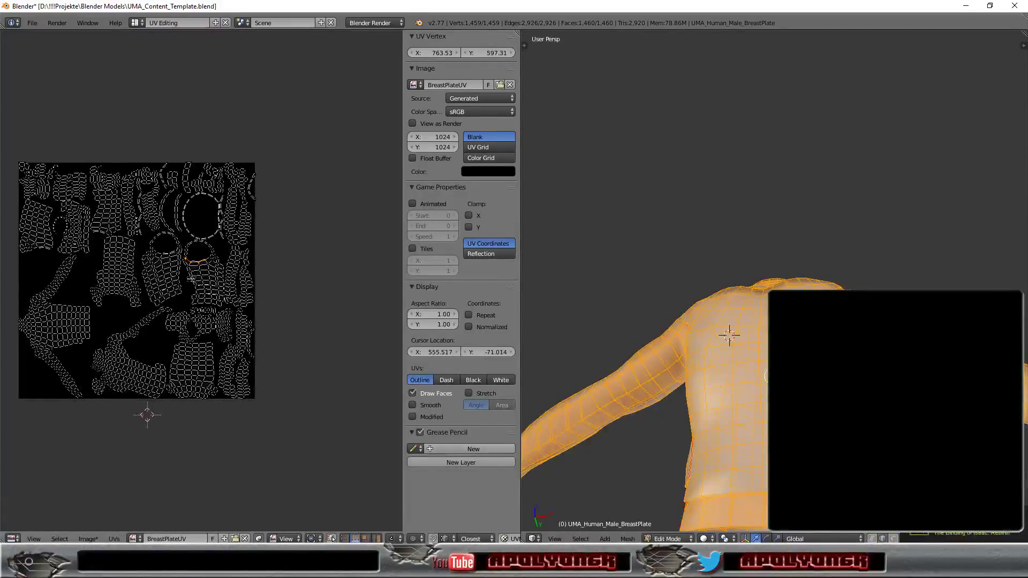
# - Recentre the whole UV layout, then bring up the Mesh menu's unwrap options
pyautogui.scroll(-2, 241, 290)
pyautogui.moveTo(257, 298); pyautogui.dragTo(274, 307, button='middle')
pyautogui.scroll(2, 263, 306)
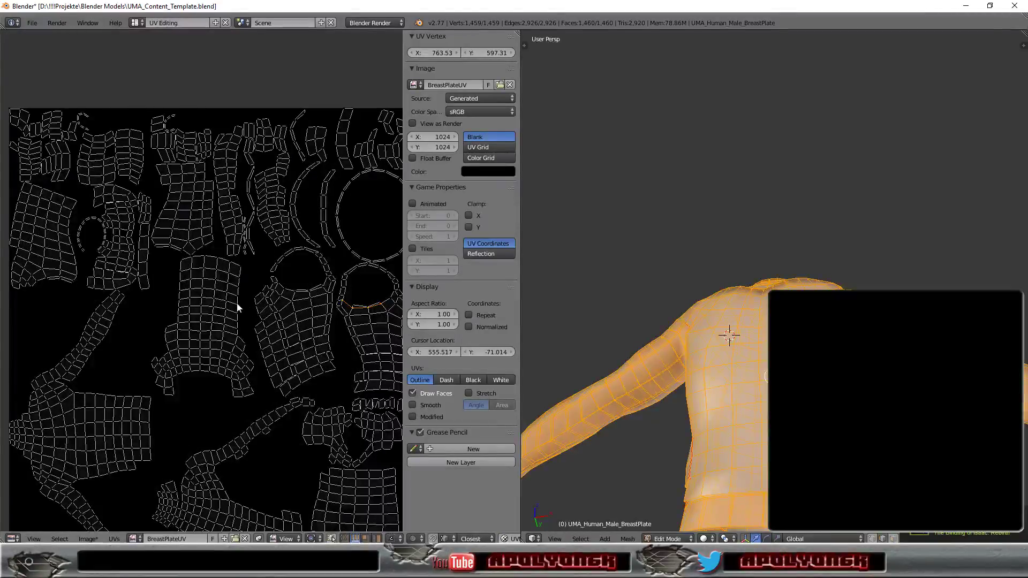
pyautogui.scroll(1, 236, 301)
pyautogui.scroll(-1, 237, 300)
pyautogui.scroll(-1, 237, 303)
pyautogui.scroll(-1, 214, 316)
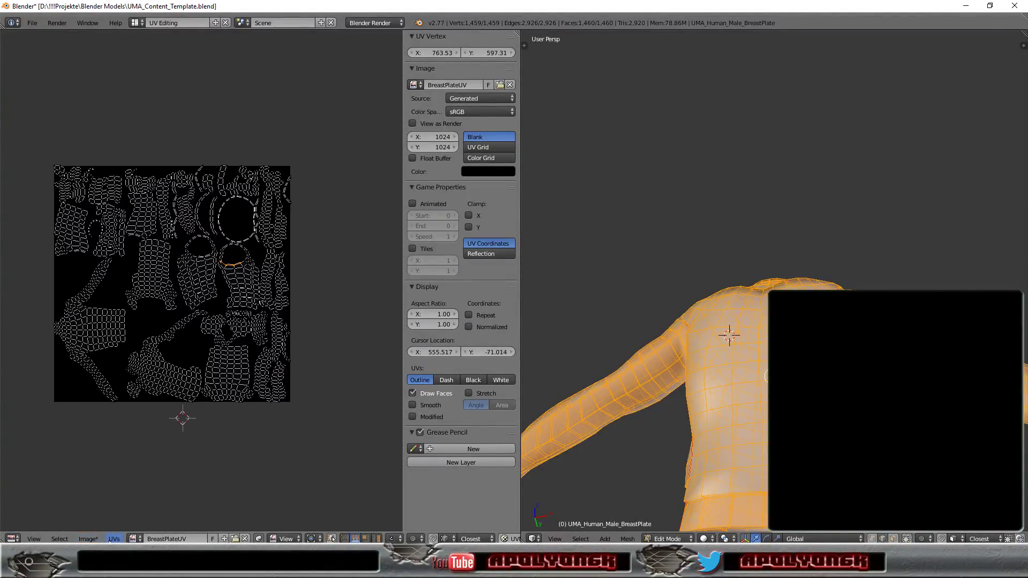
pyautogui.click(114, 538)
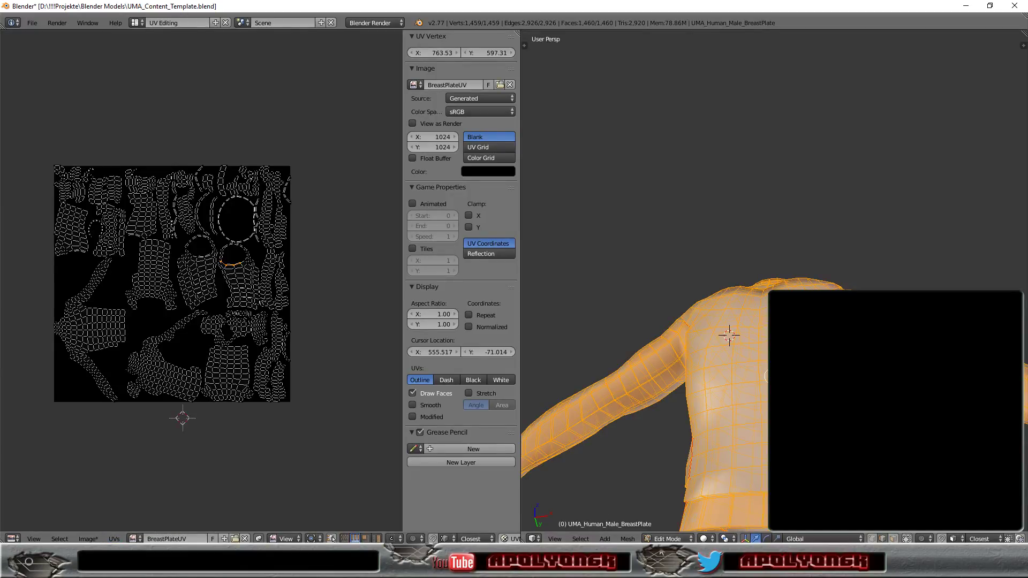
pyautogui.click(628, 539)
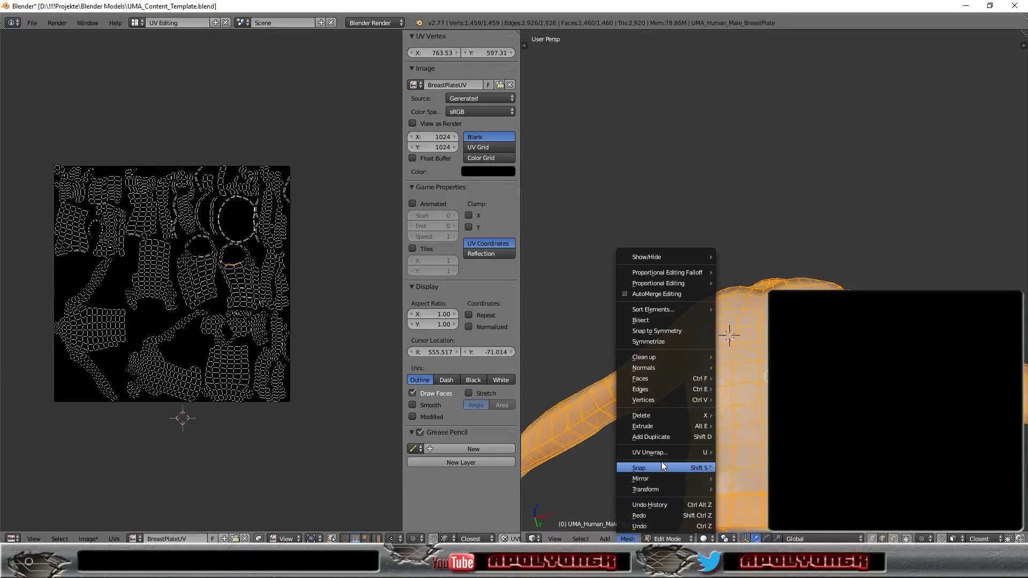
pyautogui.moveTo(650, 452)
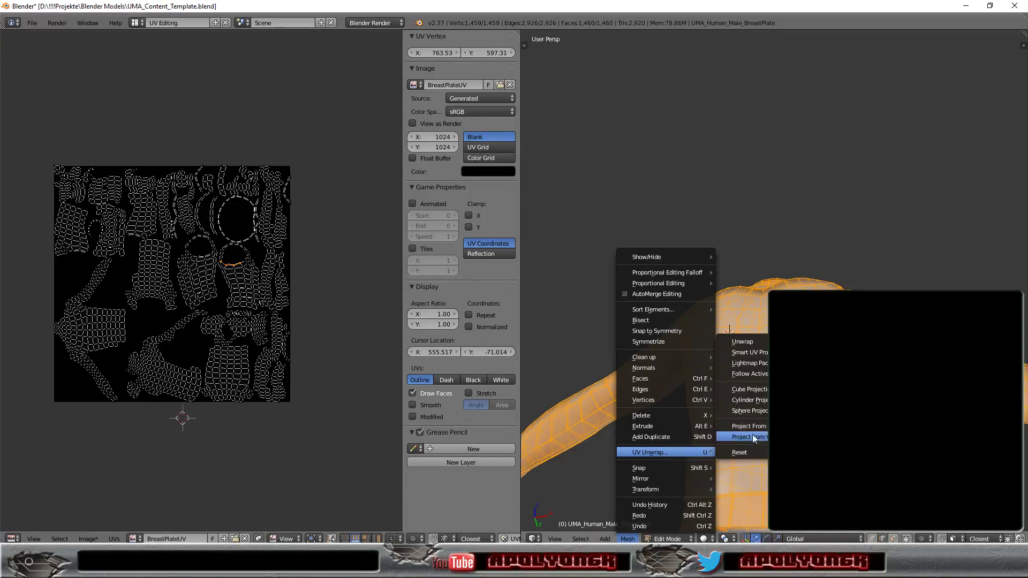
# - Project the breastplate's UVs from the current view and inspect the stretched islands
pyautogui.click(749, 342)
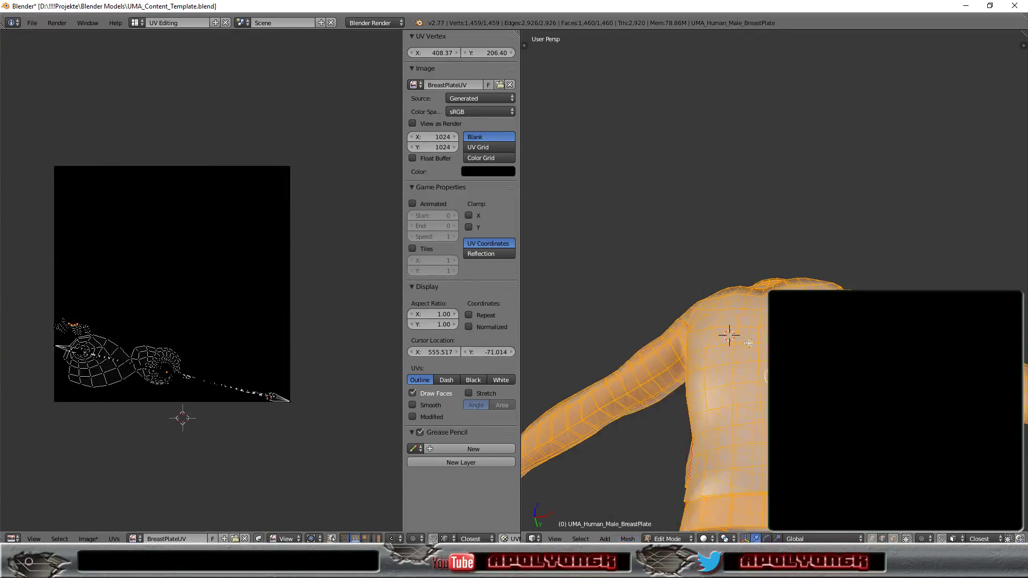
pyautogui.scroll(3, 224, 400)
pyautogui.scroll(-2, 224, 400)
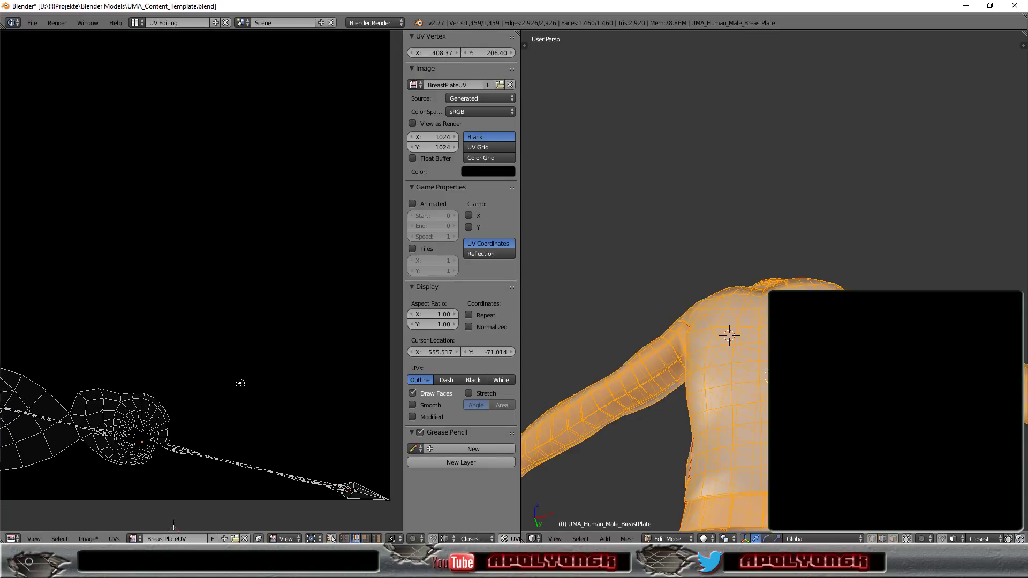
pyautogui.moveTo(224, 399); pyautogui.dragTo(332, 326, button='middle')
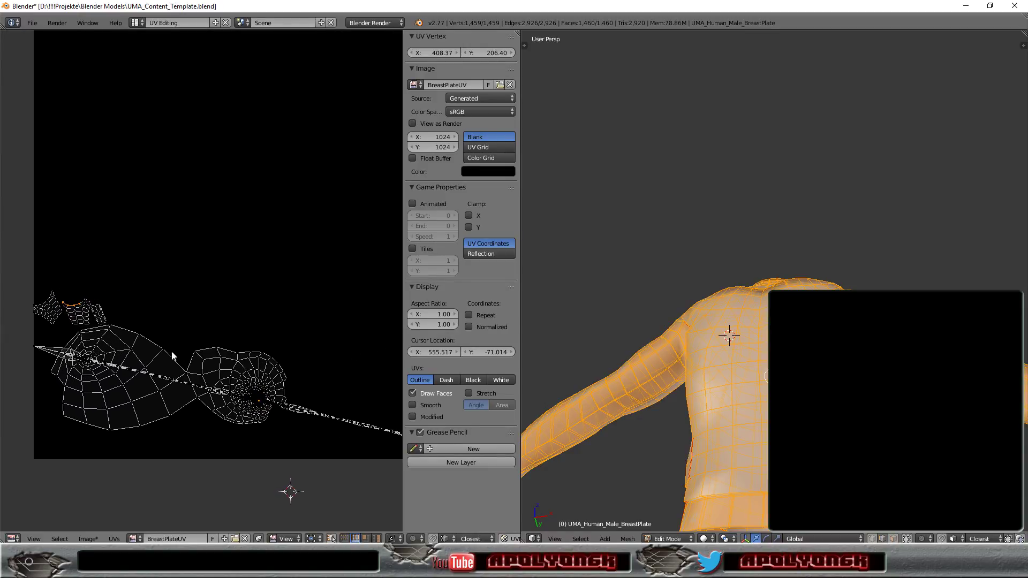
pyautogui.scroll(4, 154, 371)
pyautogui.scroll(-2, 369, 330)
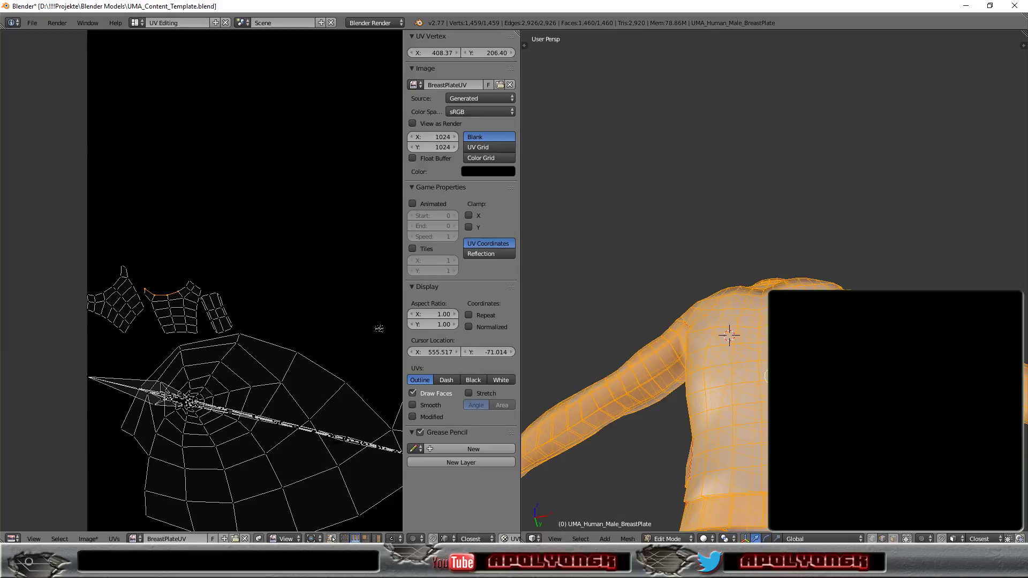
pyautogui.moveTo(383, 328)
pyautogui.mouseDown(button='middle')
pyautogui.moveTo(234, 262)
pyautogui.moveTo(363, 236)
pyautogui.mouseUp(button='middle')
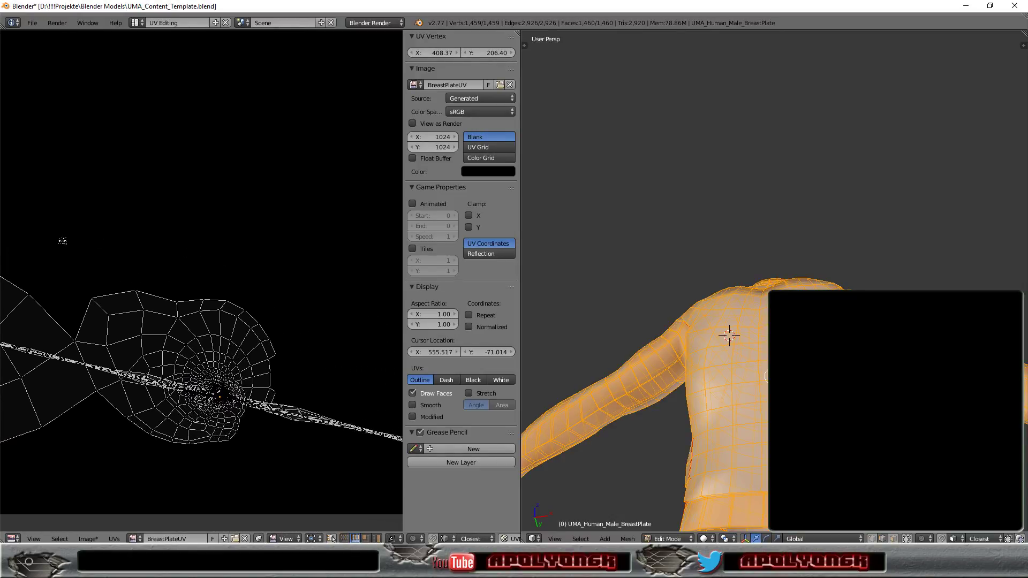
# - Frame the whole image square and reopen the list of UV unwrap methods
pyautogui.scroll(-3, 359, 320)
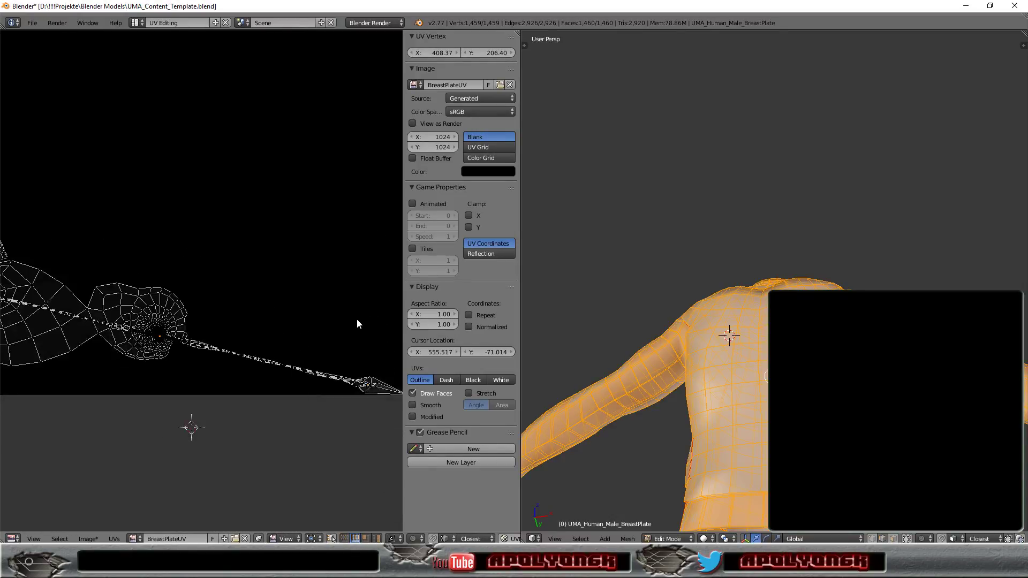
pyautogui.scroll(-3, 357, 319)
pyautogui.moveTo(293, 316); pyautogui.dragTo(348, 381, button='middle')
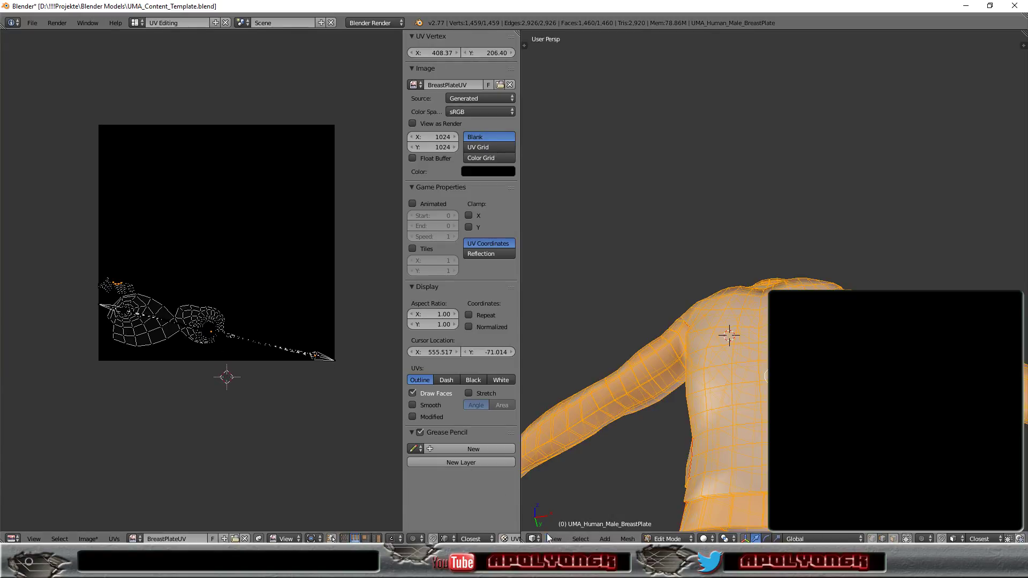
pyautogui.click(626, 540)
pyautogui.moveTo(655, 452)
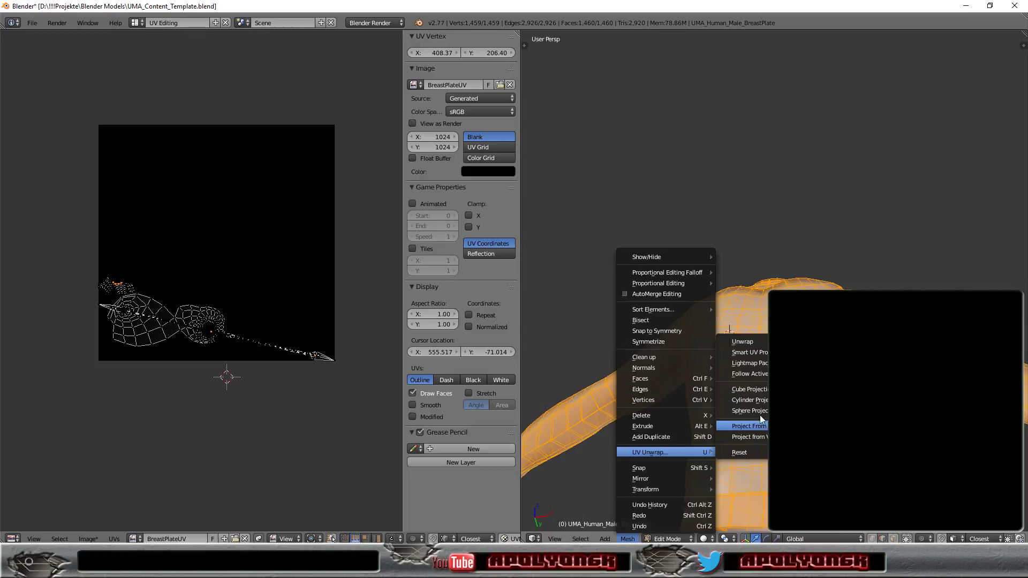
# - Apply the chosen UV projection and zoom in on the arm and shoulder islands
pyautogui.click(757, 390)
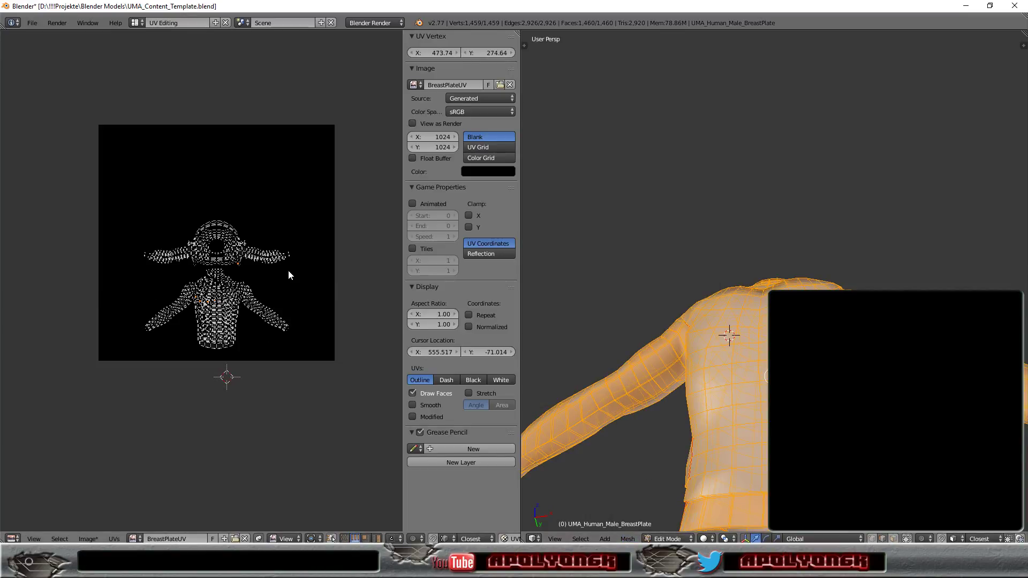
pyautogui.scroll(3, 241, 287)
pyautogui.scroll(2, 241, 286)
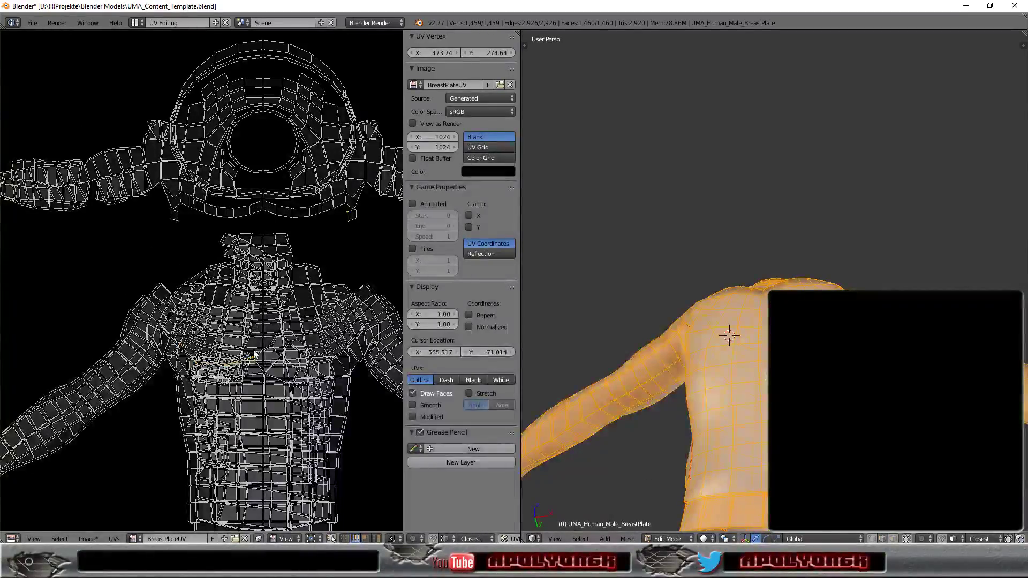
pyautogui.moveTo(241, 287)
pyautogui.mouseDown(button='middle')
pyautogui.moveTo(328, 354)
pyautogui.moveTo(376, 339)
pyautogui.moveTo(359, 337)
pyautogui.mouseUp(button='middle')
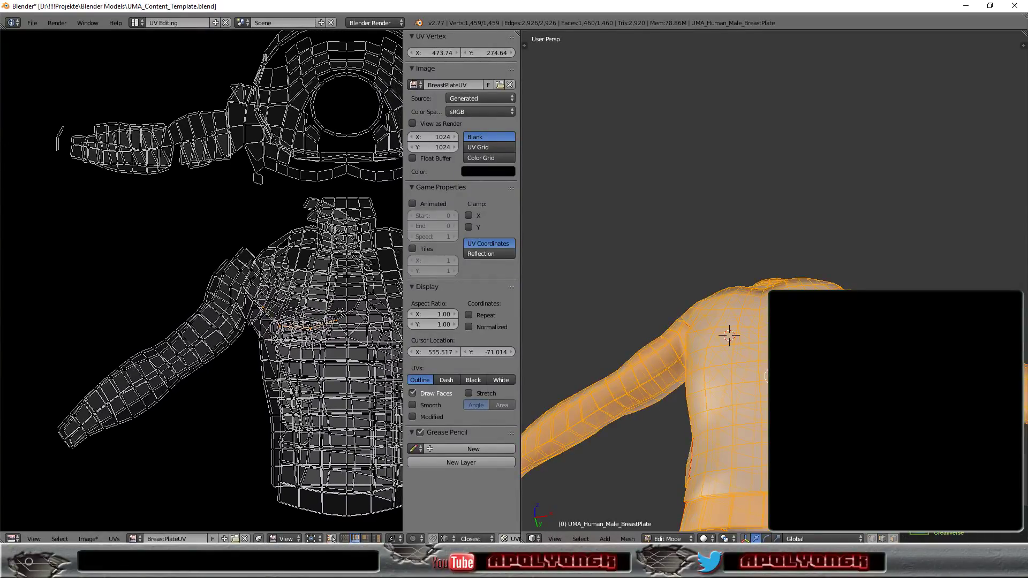
pyautogui.scroll(1, 338, 314)
pyautogui.scroll(2, 249, 336)
pyautogui.scroll(1, 249, 336)
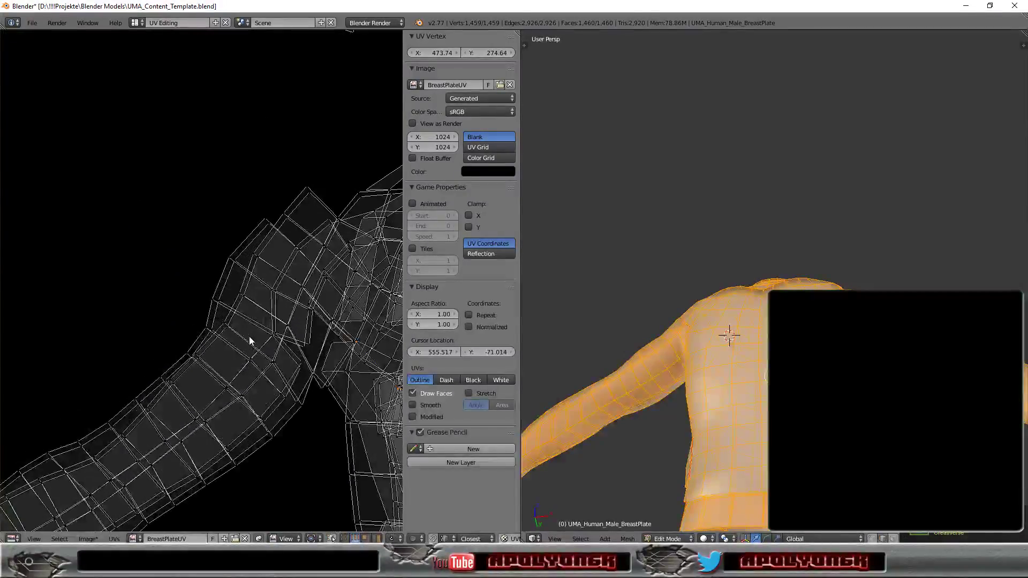
pyautogui.scroll(1, 344, 372)
pyautogui.moveTo(344, 372); pyautogui.dragTo(340, 292, button='middle')
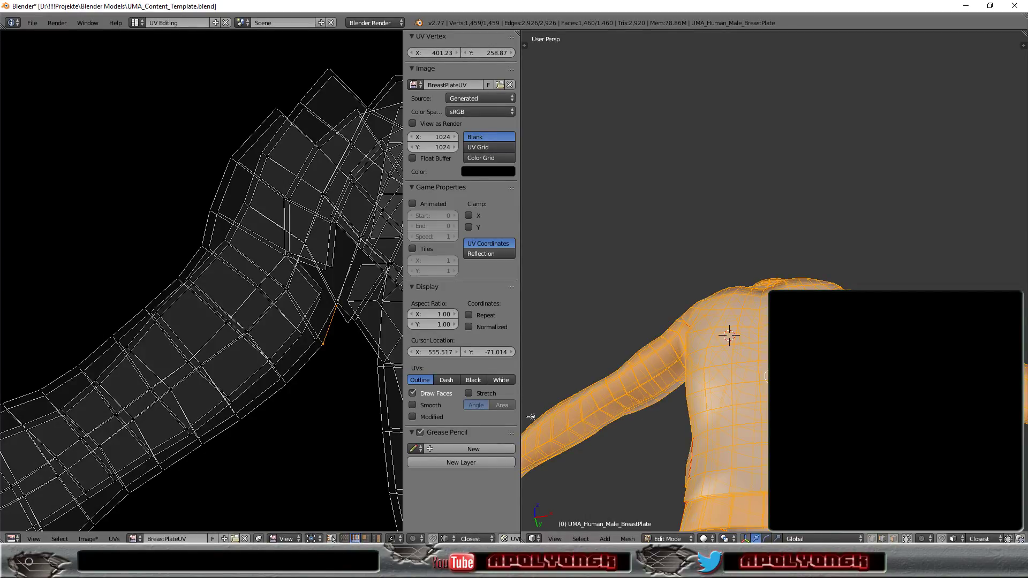
# - Mark the selected armpit edge as a UV seam and orbit to inspect the shoulder
pyautogui.click(115, 539)
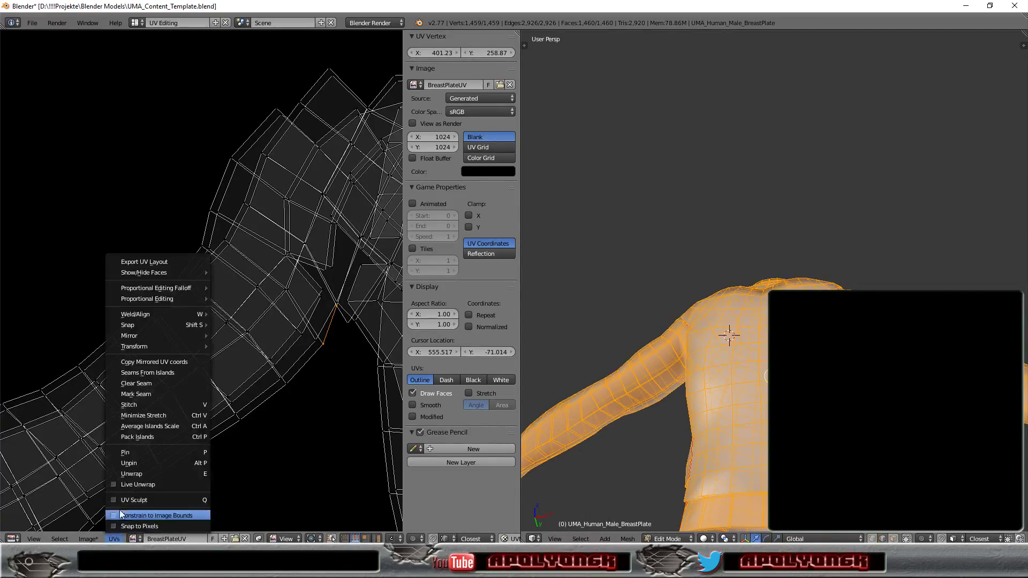
pyautogui.click(151, 394)
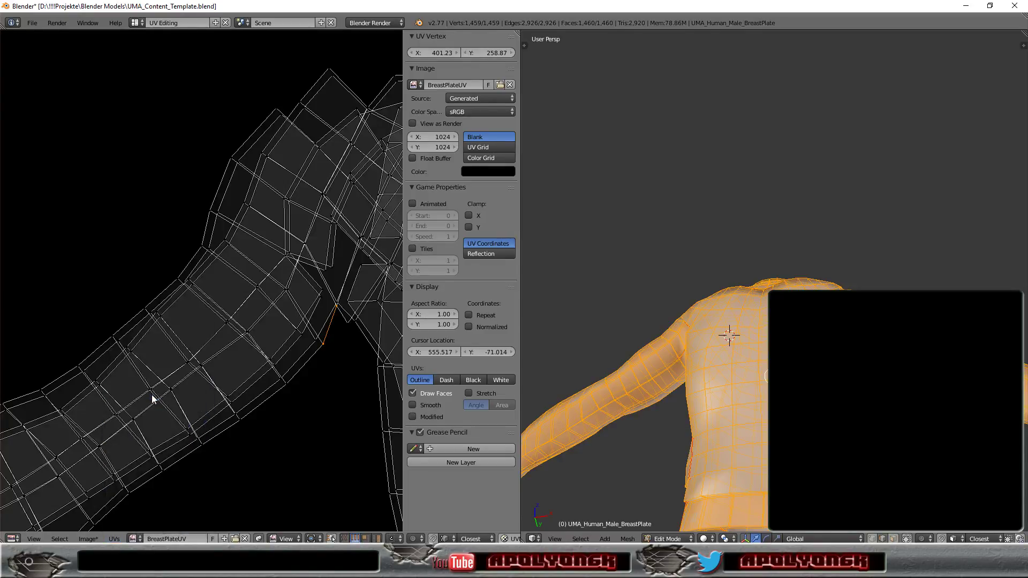
pyautogui.moveTo(670, 463)
pyautogui.mouseDown(button='middle')
pyautogui.moveTo(744, 471)
pyautogui.moveTo(748, 345)
pyautogui.moveTo(673, 380)
pyautogui.moveTo(643, 374)
pyautogui.mouseUp(button='middle')
pyautogui.scroll(5, 748, 345)
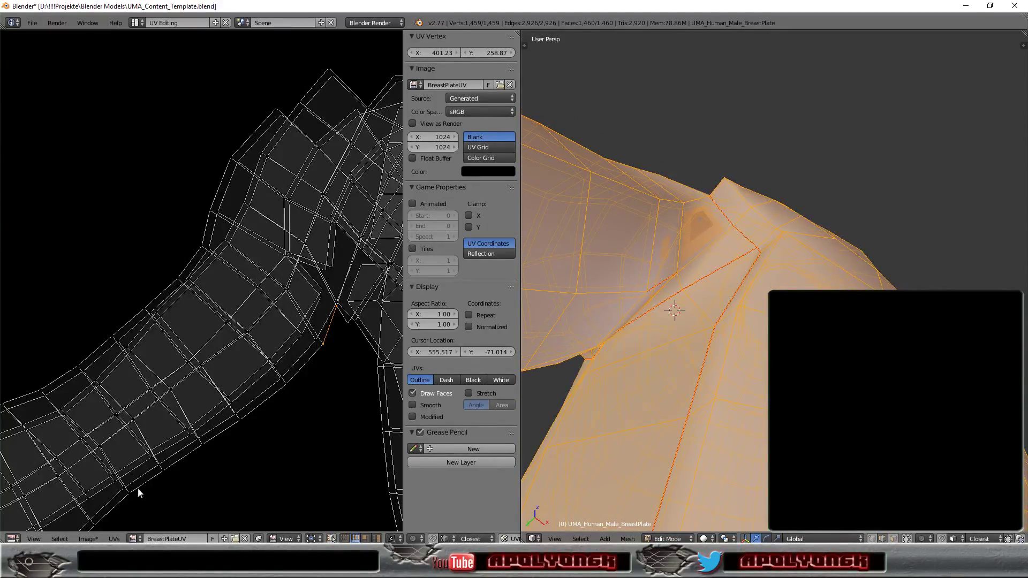
# - Apply Mark Seam again to the selected edges and zoom out to the full UV layout
pyautogui.click(114, 539)
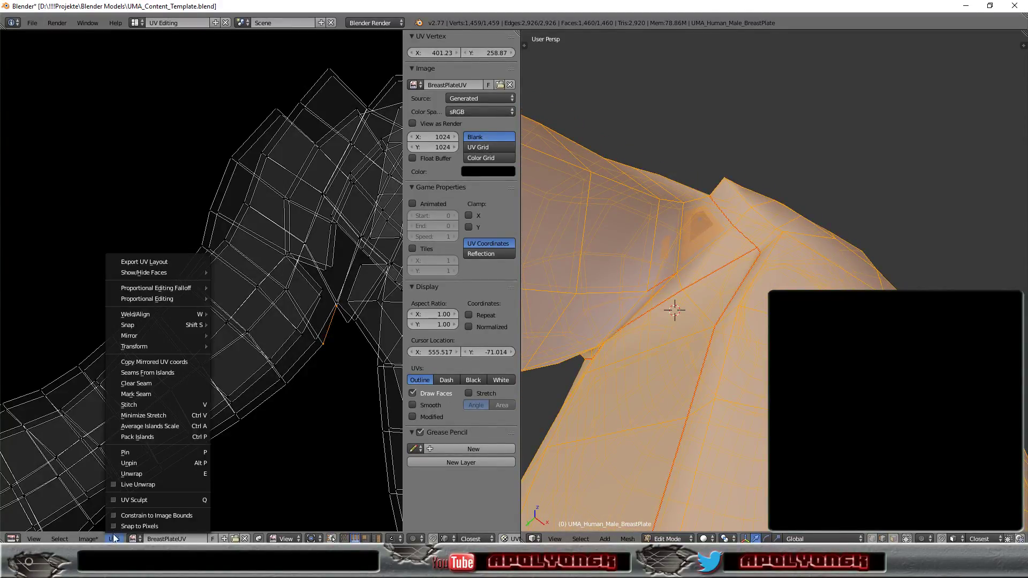
pyautogui.click(152, 384)
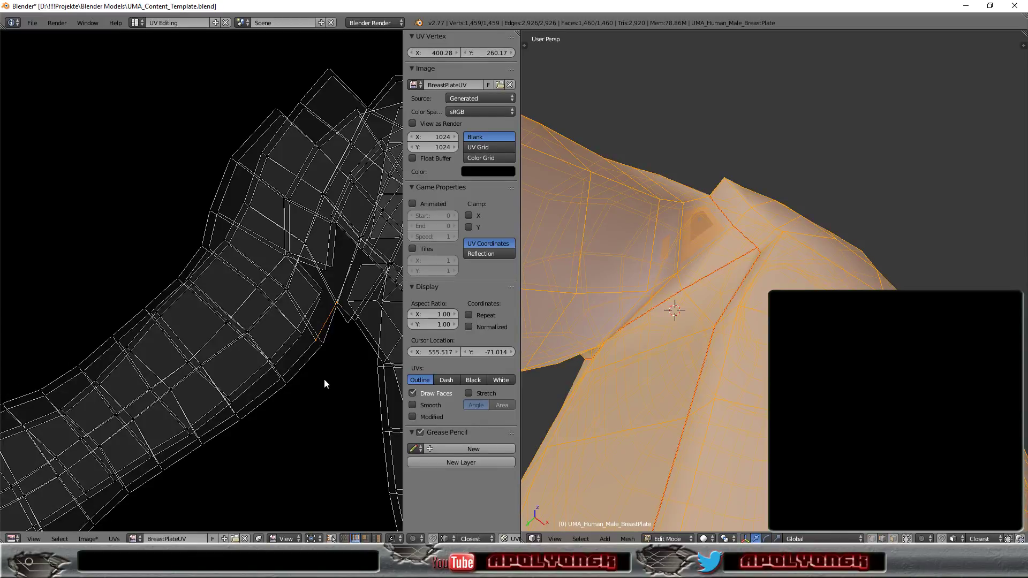
pyautogui.scroll(-2, 323, 379)
pyautogui.scroll(-2, 323, 379)
pyautogui.scroll(-2, 324, 379)
pyautogui.scroll(-1, 324, 383)
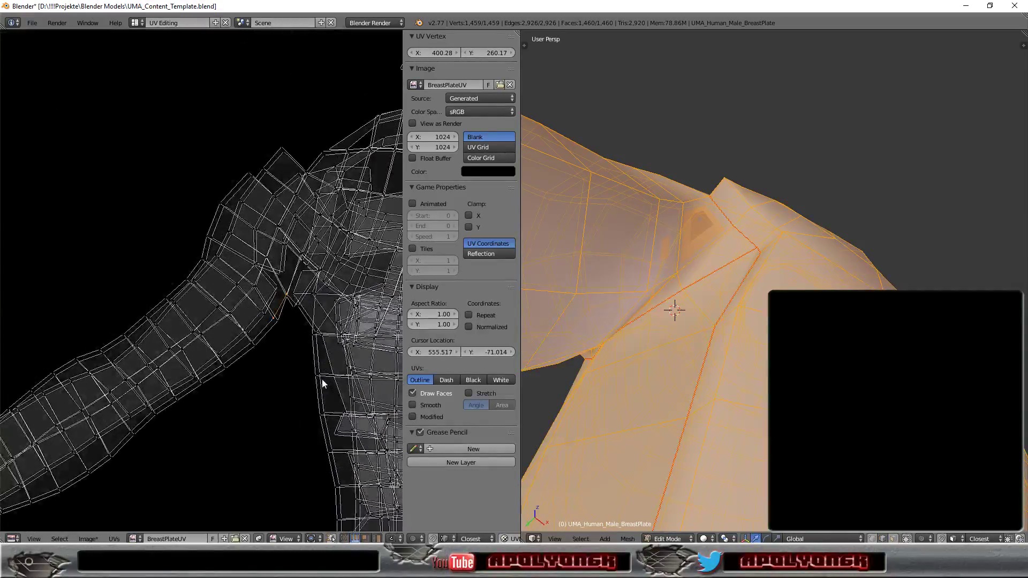
pyautogui.scroll(1, 322, 383)
pyautogui.scroll(-1, 322, 383)
pyautogui.scroll(-2, 318, 386)
pyautogui.scroll(-4, 318, 386)
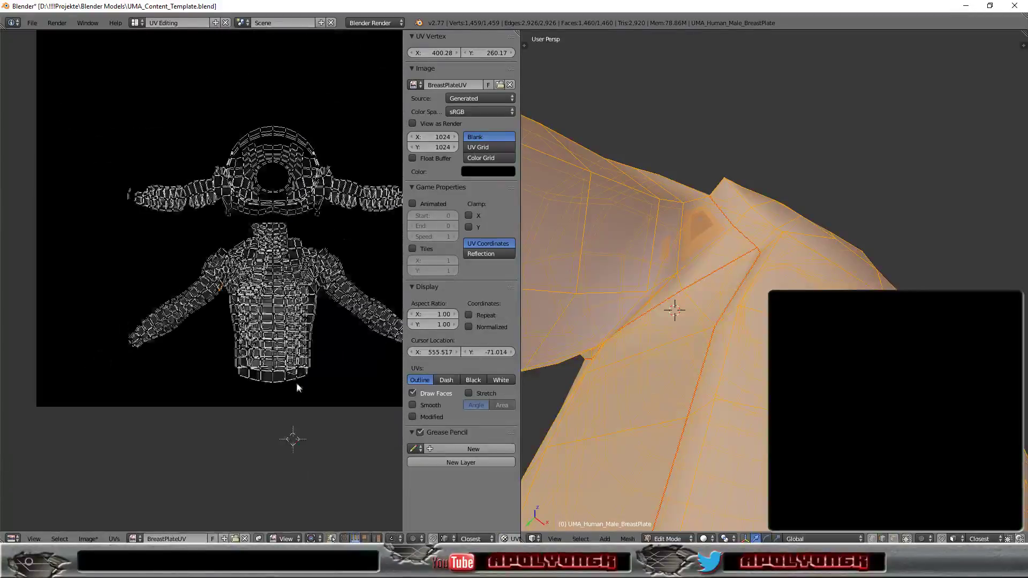
pyautogui.scroll(-3, 296, 340)
pyautogui.scroll(2, 295, 342)
pyautogui.scroll(3, 294, 348)
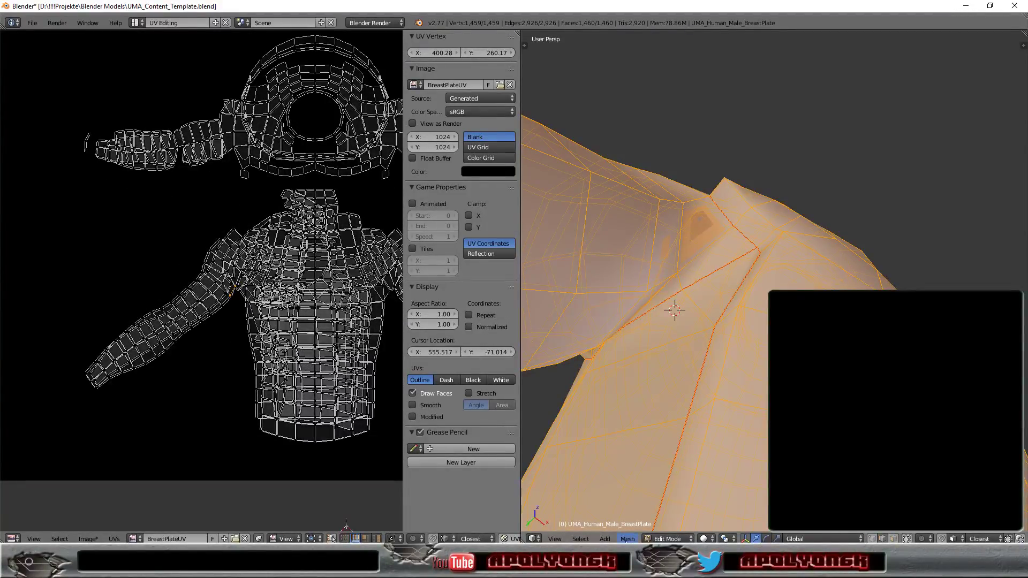
# - Unwrap the breastplate with Cylinder Projection and pan to view the projected UV islands
pyautogui.click(627, 539)
pyautogui.moveTo(665, 452)
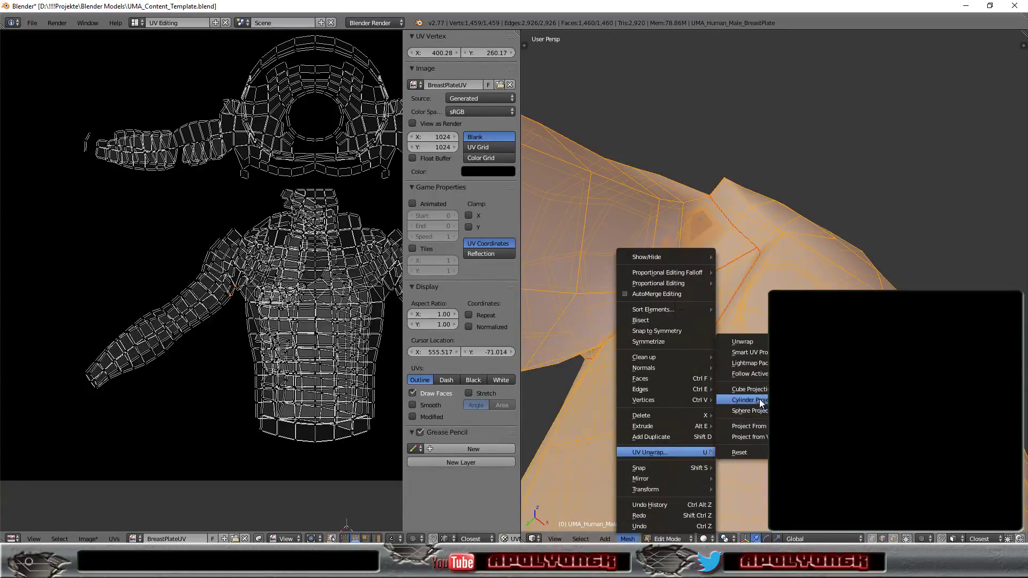
pyautogui.click(759, 399)
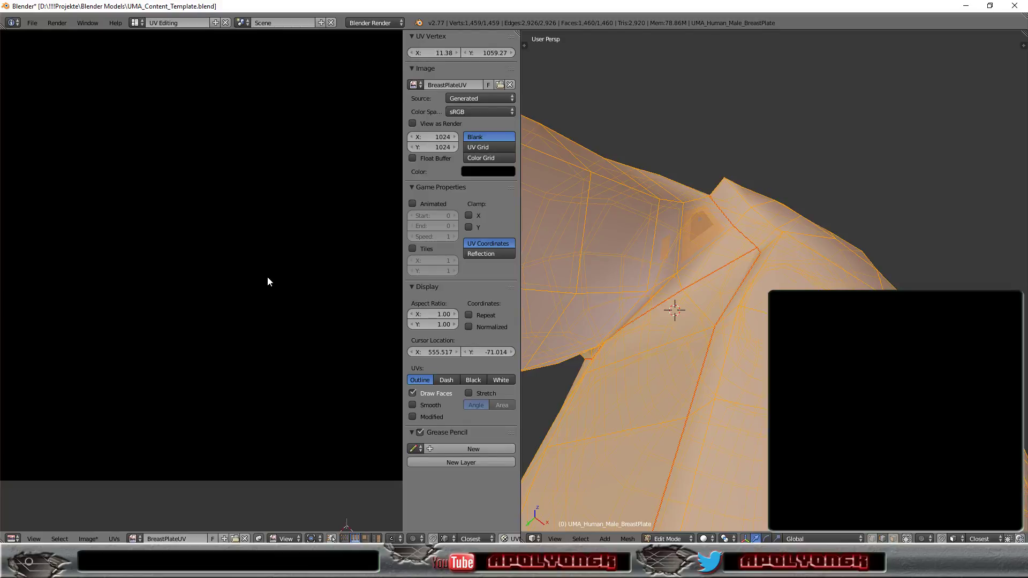
pyautogui.scroll(-3, 268, 276)
pyautogui.scroll(2, 225, 209)
pyautogui.moveTo(225, 209)
pyautogui.mouseDown(button='middle')
pyautogui.moveTo(149, 338)
pyautogui.moveTo(161, 345)
pyautogui.mouseUp(button='middle')
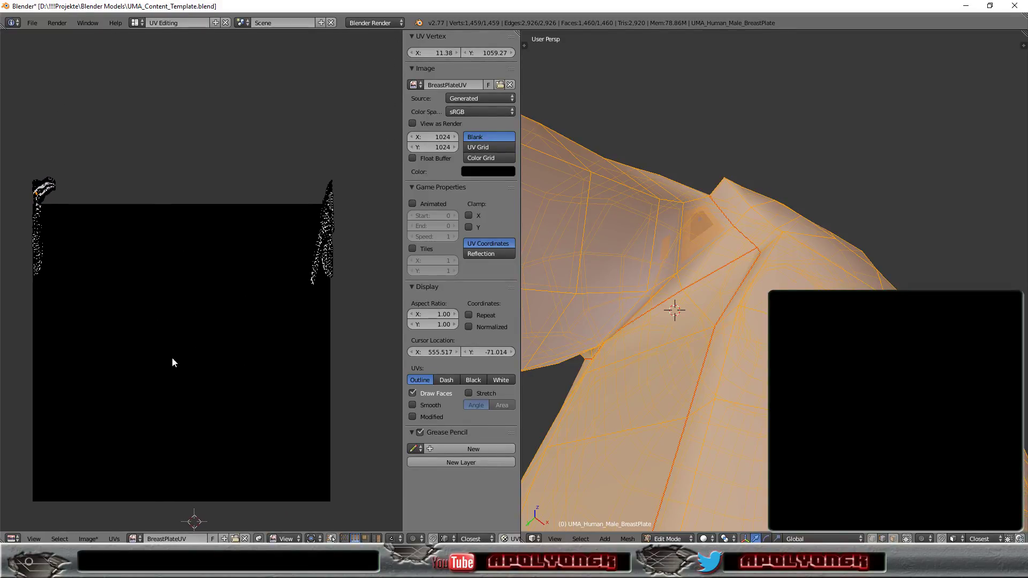
pyautogui.click(628, 539)
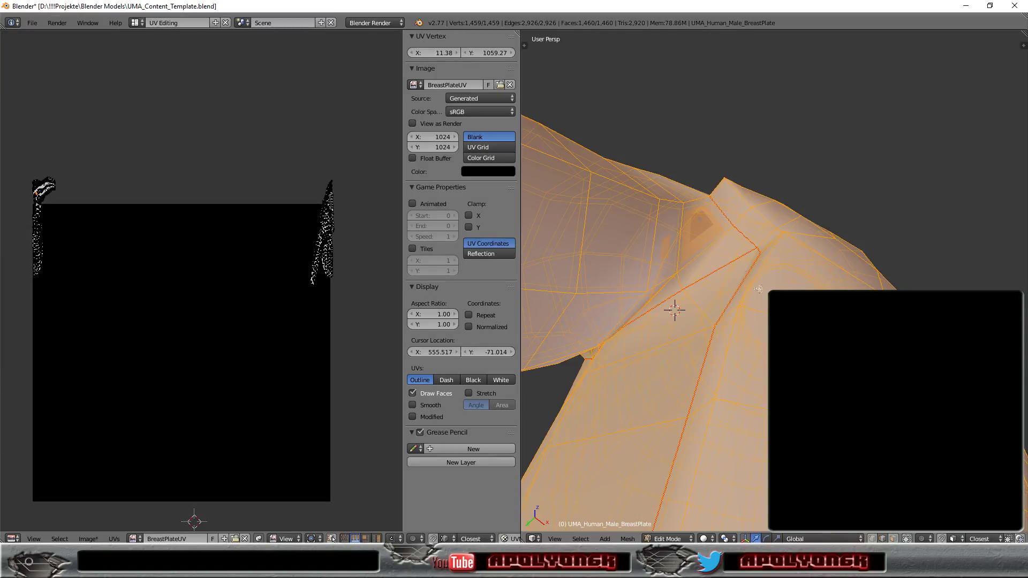
pyautogui.scroll(-3, 584, 264)
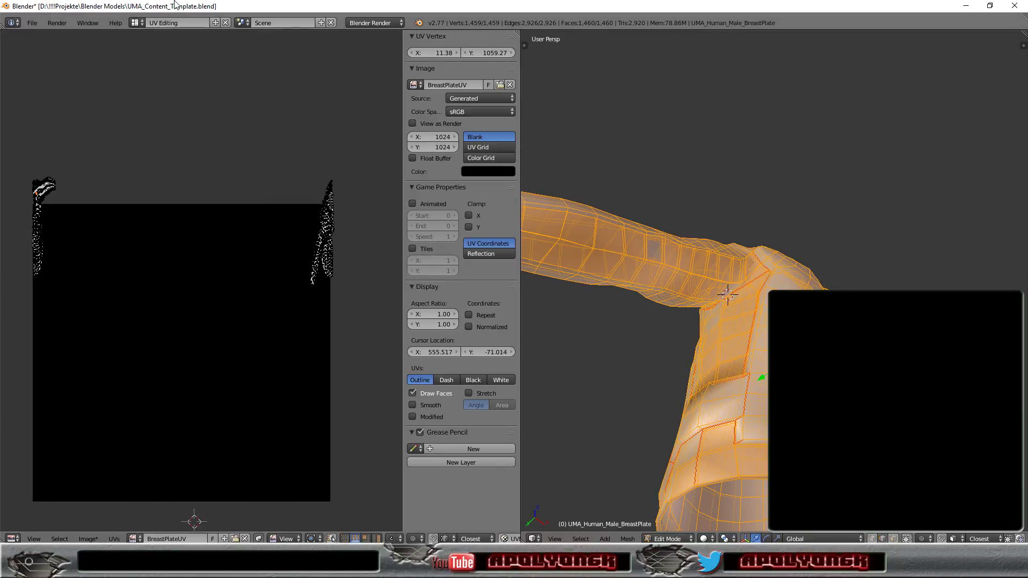
# - Switch to the Default layout and split the 3D view into two side-by-side views
pyautogui.click(134, 24)
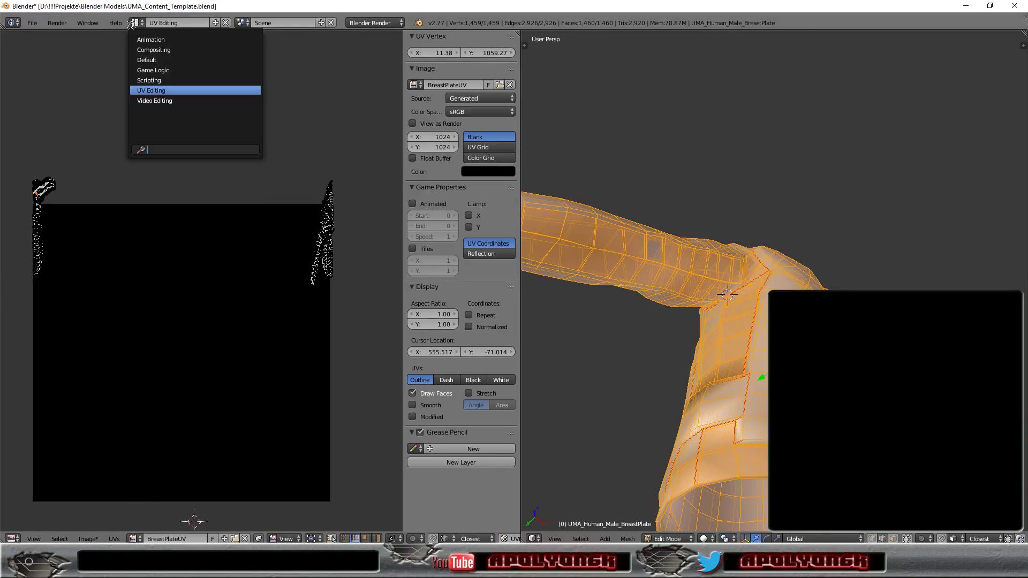
pyautogui.click(142, 60)
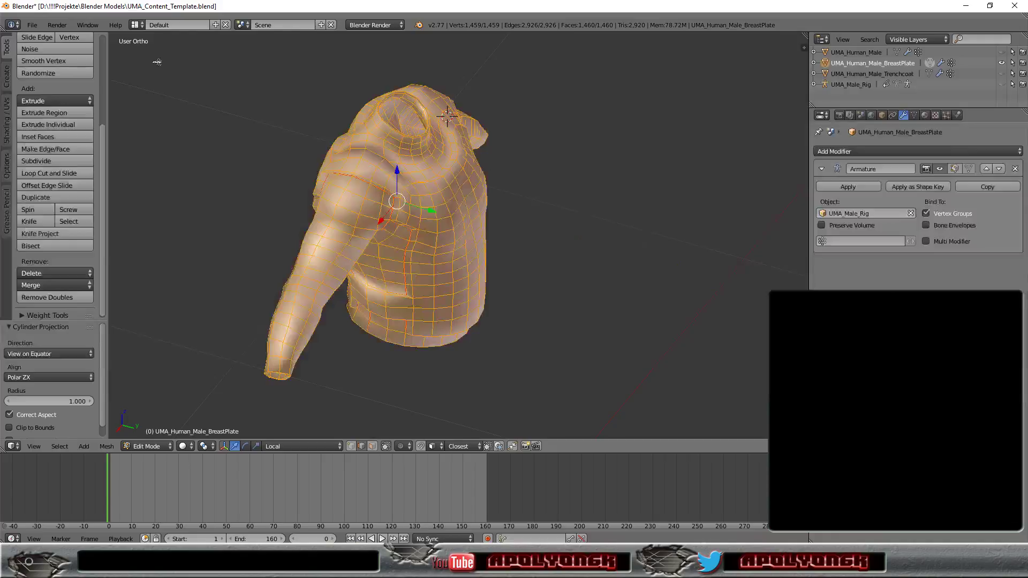
pyautogui.moveTo(601, 184)
pyautogui.mouseDown(button='middle')
pyautogui.moveTo(419, 155)
pyautogui.moveTo(524, 176)
pyautogui.mouseUp(button='middle')
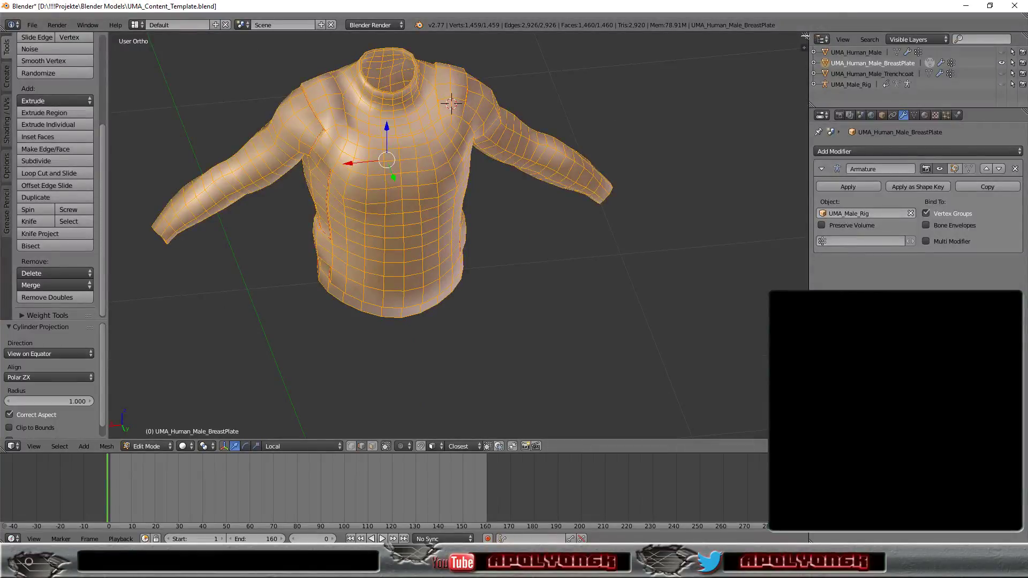
pyautogui.moveTo(805, 36); pyautogui.dragTo(444, 85)
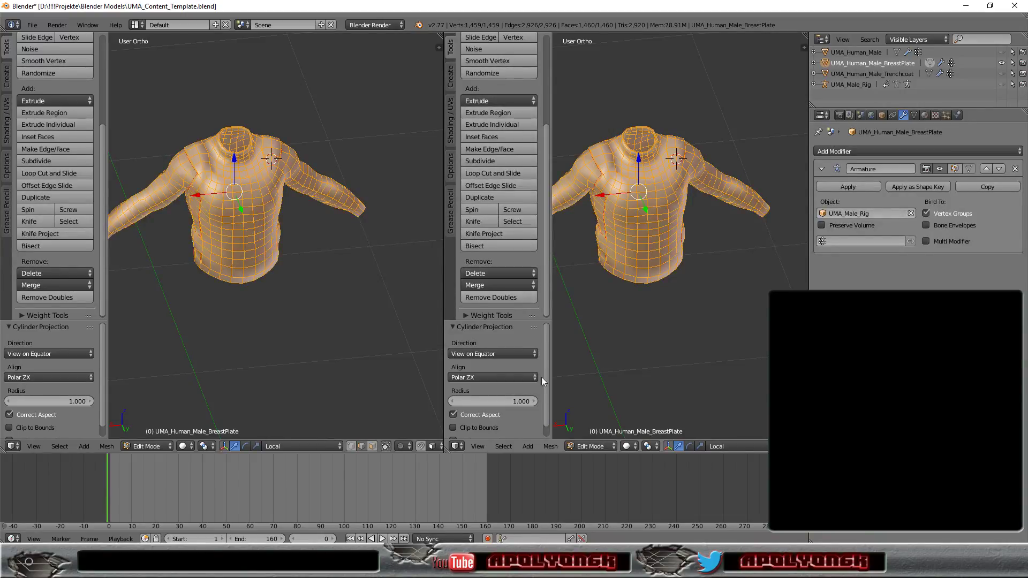
# - Toggle to Object Mode and back to Edit Mode, then bring up the right view's editor types
pyautogui.click(594, 447)
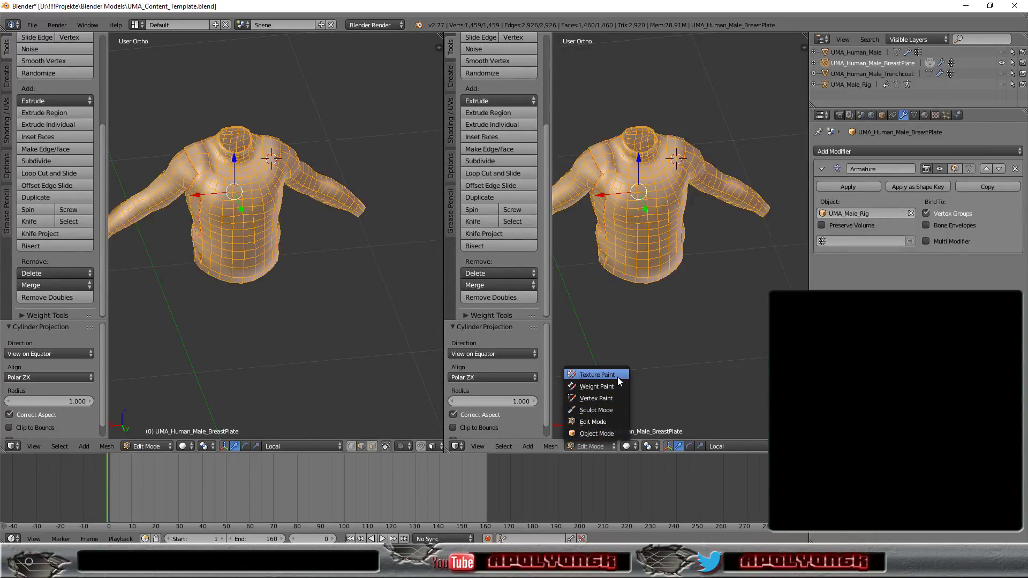
pyautogui.click(596, 434)
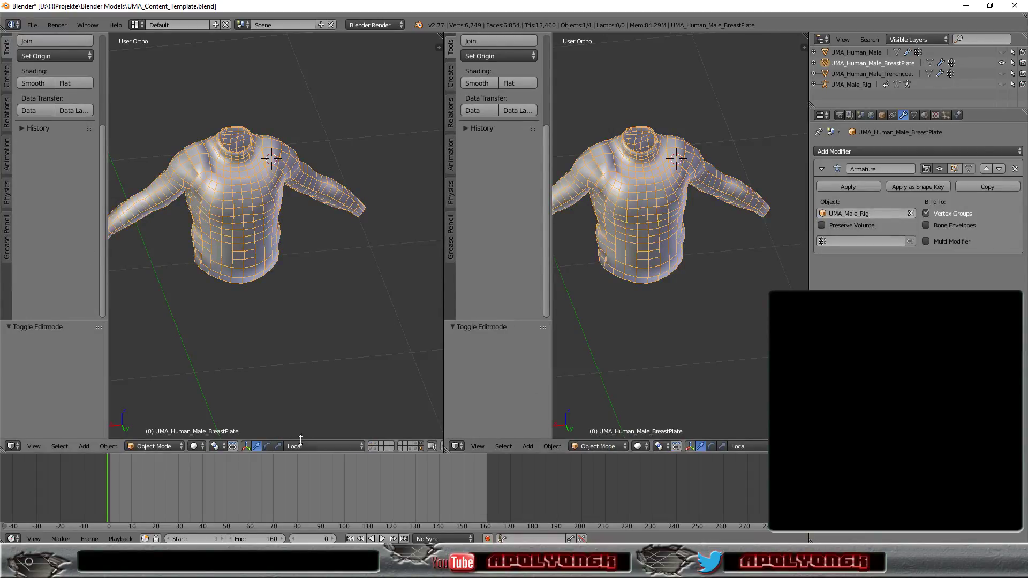
pyautogui.click(157, 447)
pyautogui.click(155, 422)
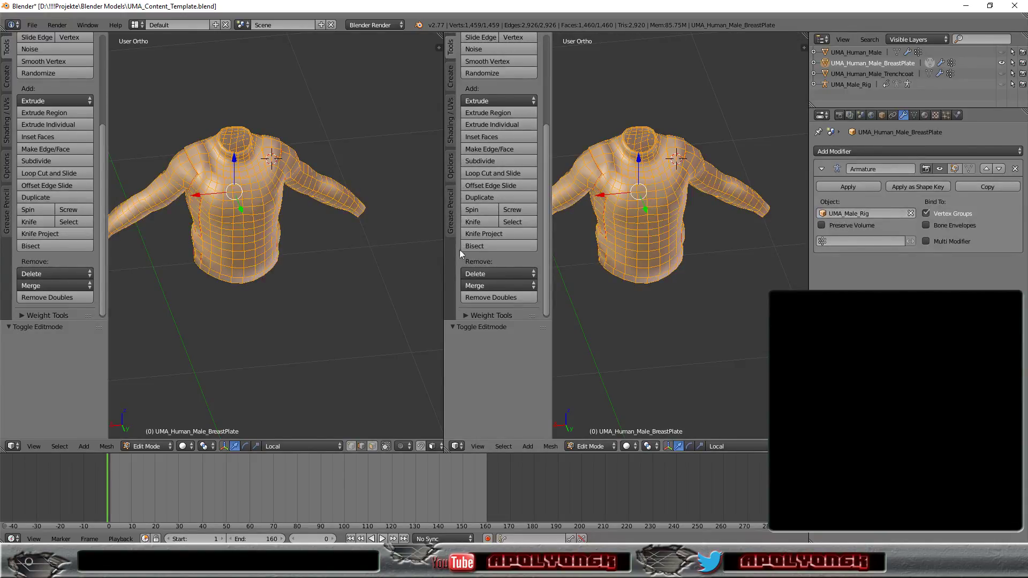
pyautogui.click(456, 447)
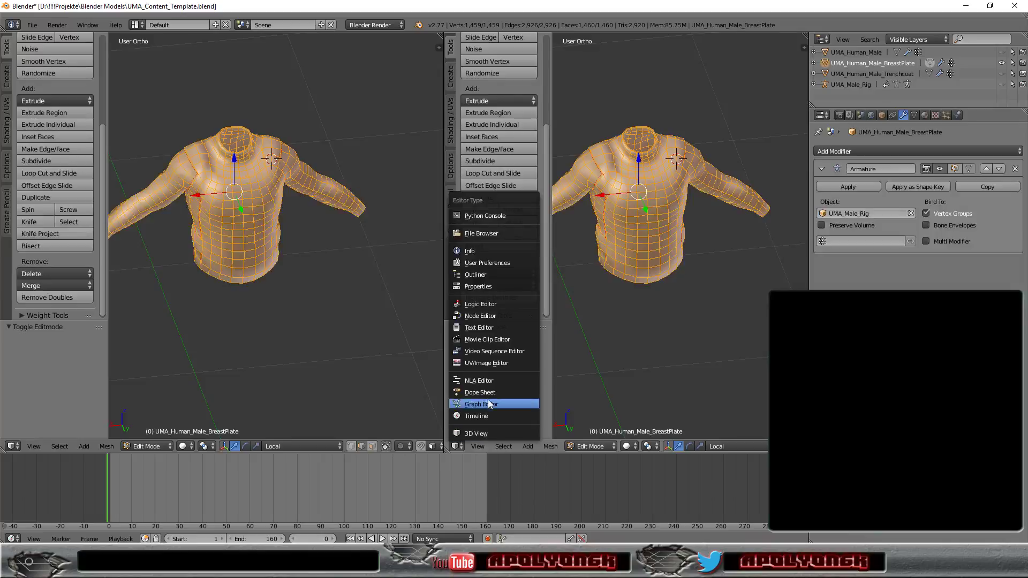
# - Switch the right-hand view to the UV/Image Editor showing the BreastPlateUV image
pyautogui.click(490, 364)
pyautogui.scroll(-2, 557, 275)
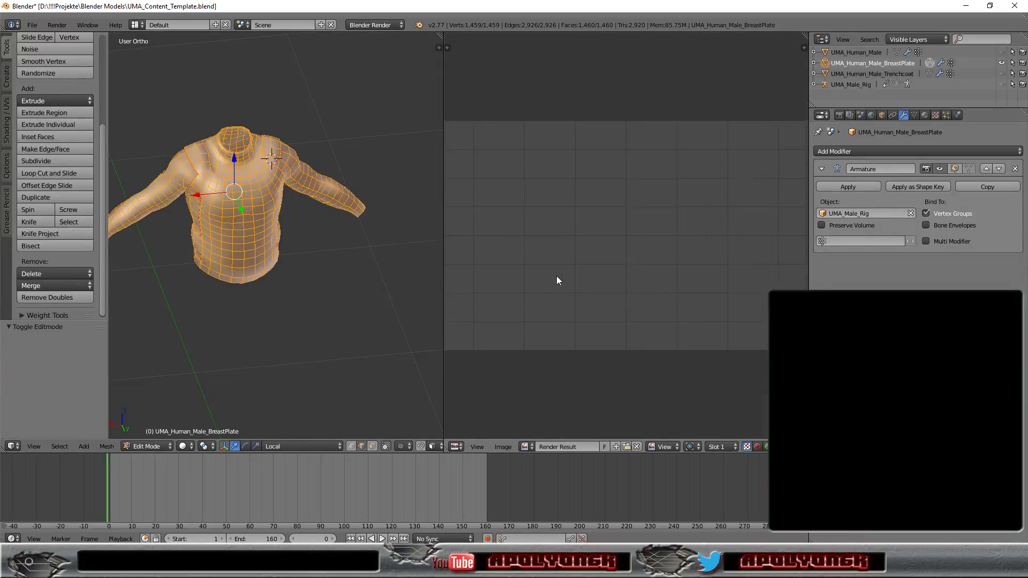
pyautogui.scroll(-2, 557, 275)
pyautogui.scroll(2, 557, 275)
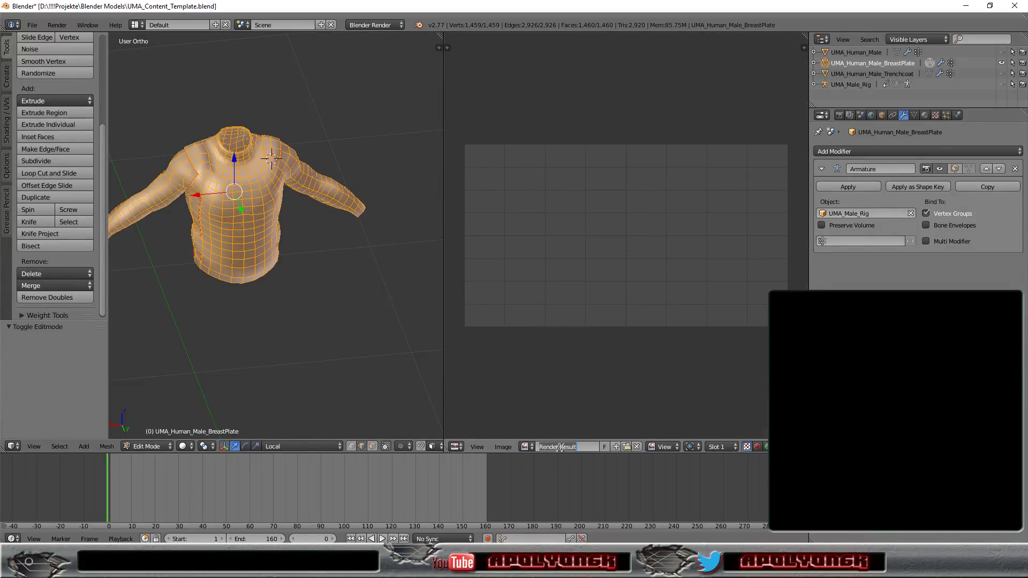
pyautogui.click(528, 447)
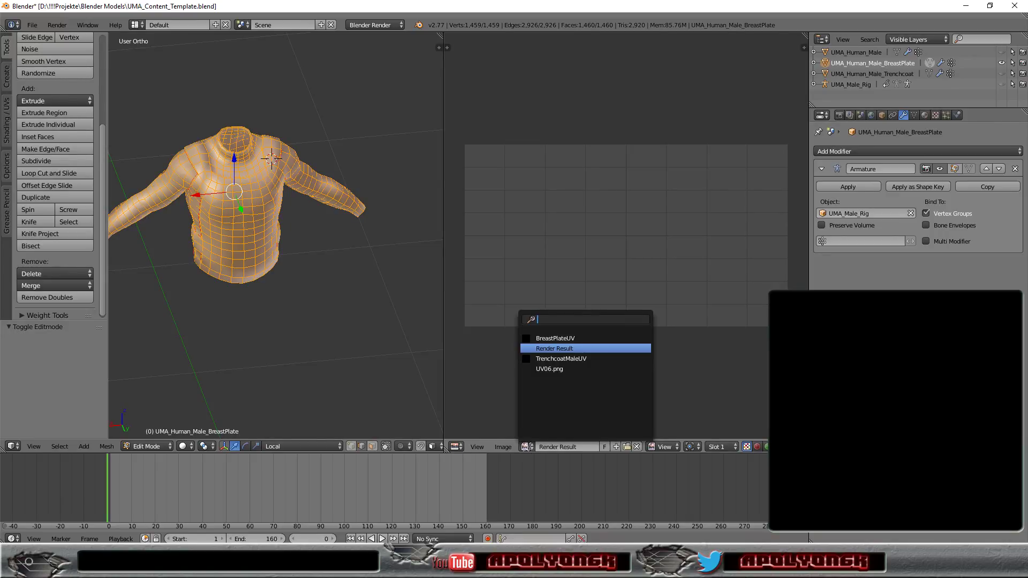
pyautogui.click(570, 339)
pyautogui.scroll(-3, 610, 275)
pyautogui.scroll(1, 608, 268)
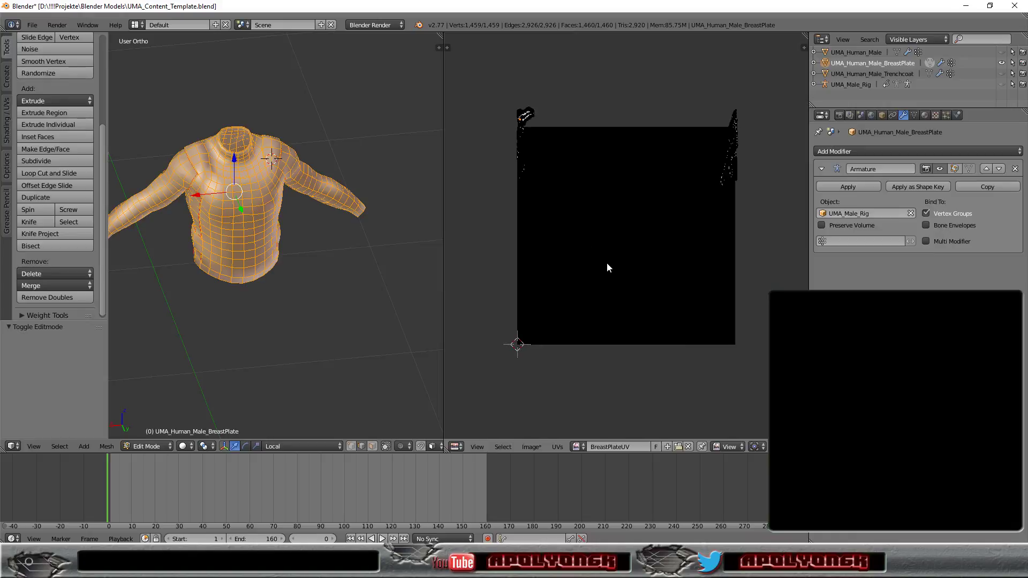
pyautogui.scroll(1, 608, 268)
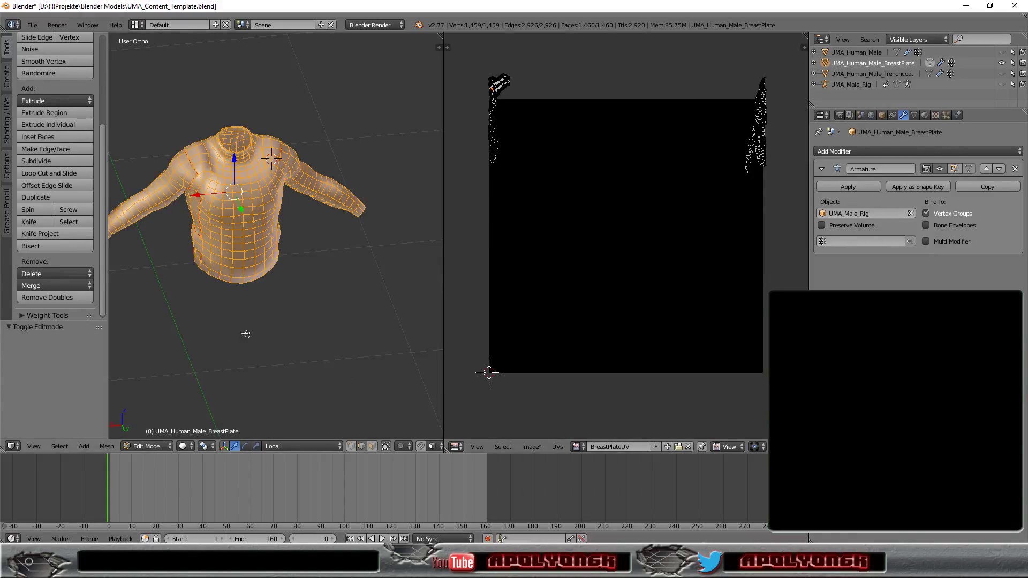
# - Orbit and zoom the 3D view in on the breastplate's armhole side
pyautogui.moveTo(295, 219)
pyautogui.mouseDown(button='middle')
pyautogui.moveTo(356, 229)
pyautogui.moveTo(317, 214)
pyautogui.mouseUp(button='middle')
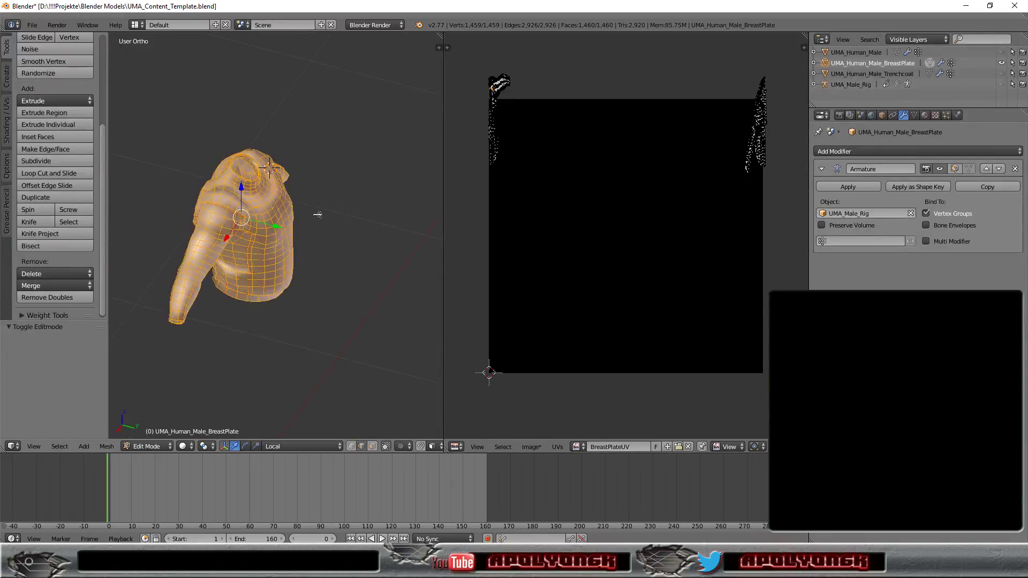
pyautogui.scroll(2, 317, 214)
pyautogui.scroll(2, 289, 222)
pyautogui.scroll(2, 289, 223)
pyautogui.scroll(2, 286, 223)
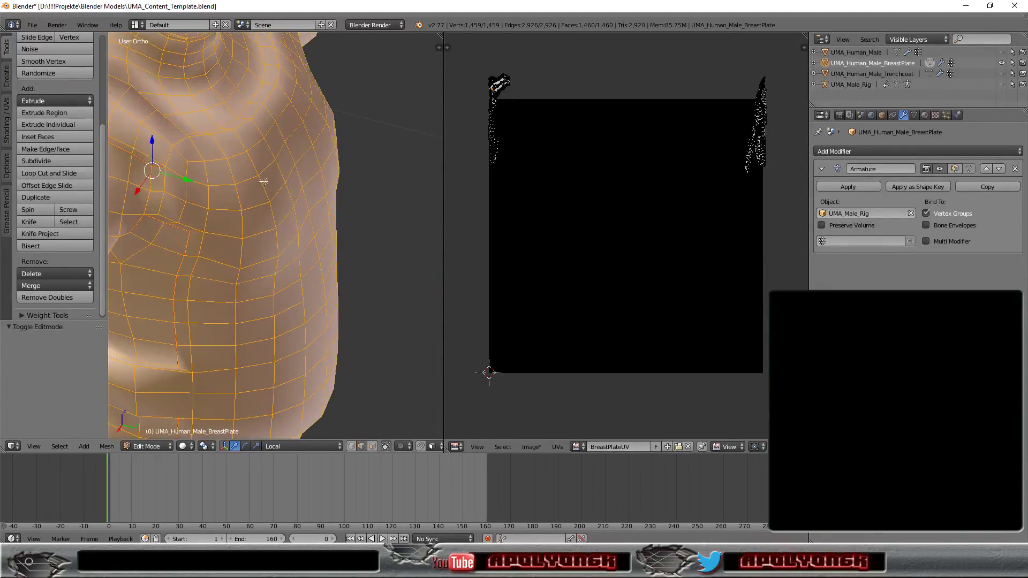
pyautogui.scroll(2, 281, 224)
pyautogui.scroll(1, 277, 225)
pyautogui.moveTo(276, 225); pyautogui.dragTo(267, 178, button='middle')
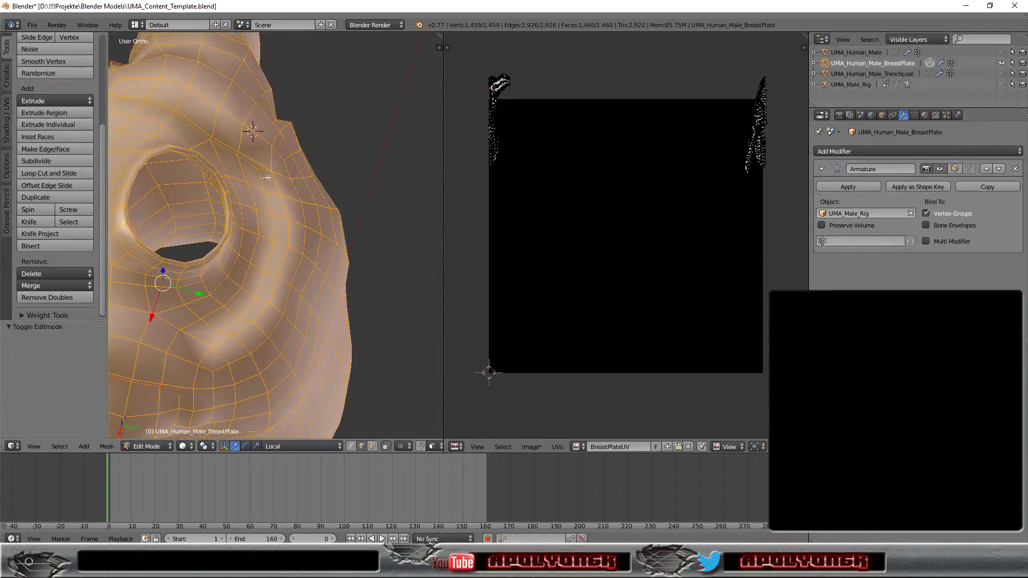
# - Select one edge beside the armhole and mark it as a UV seam
pyautogui.rightClick(263, 180)
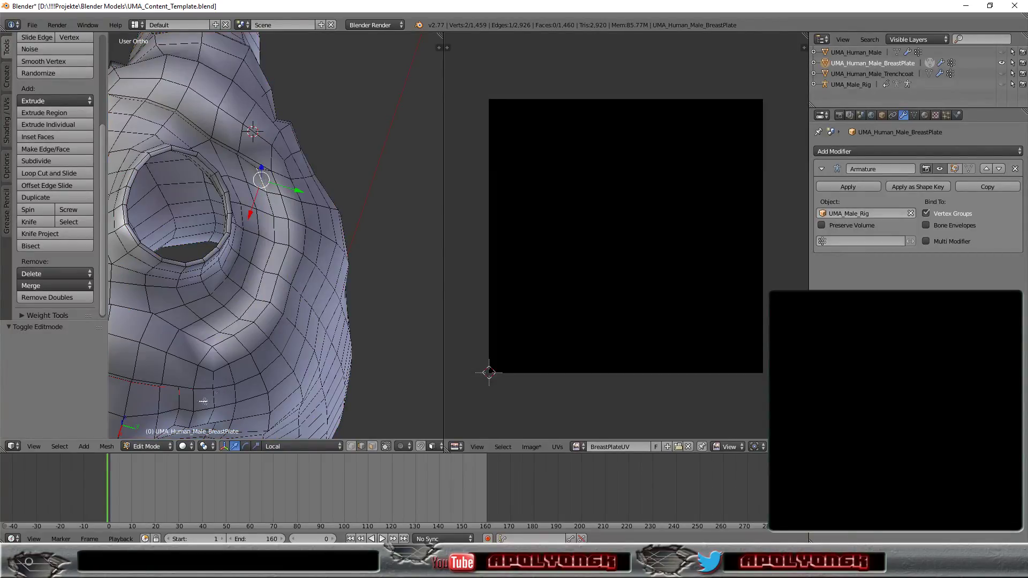
pyautogui.click(556, 446)
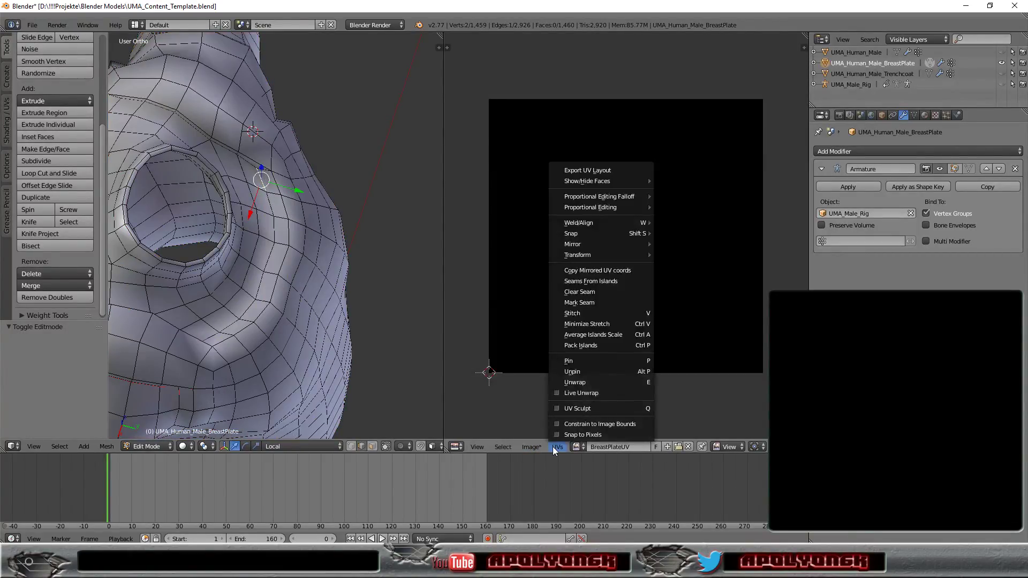
pyautogui.click(595, 303)
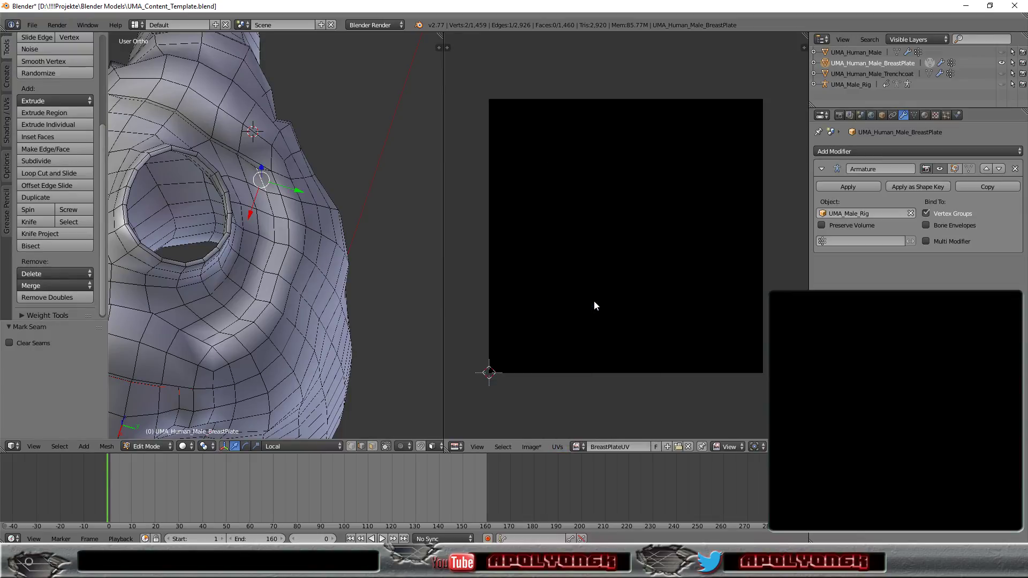
pyautogui.click(107, 446)
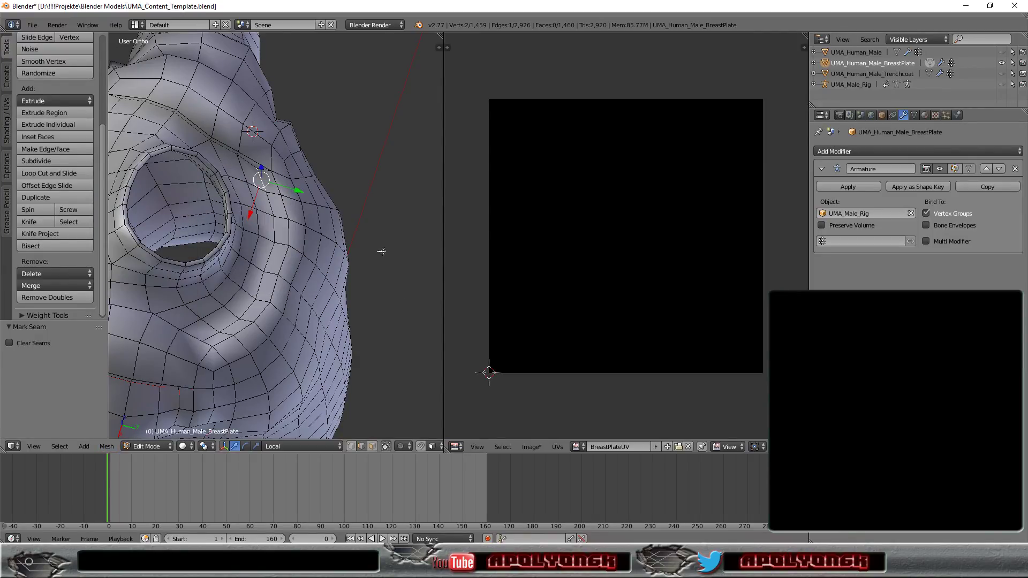
# - Extend the selection with seven more edges running down the armhole loop
pyautogui.scroll(1, 382, 252)
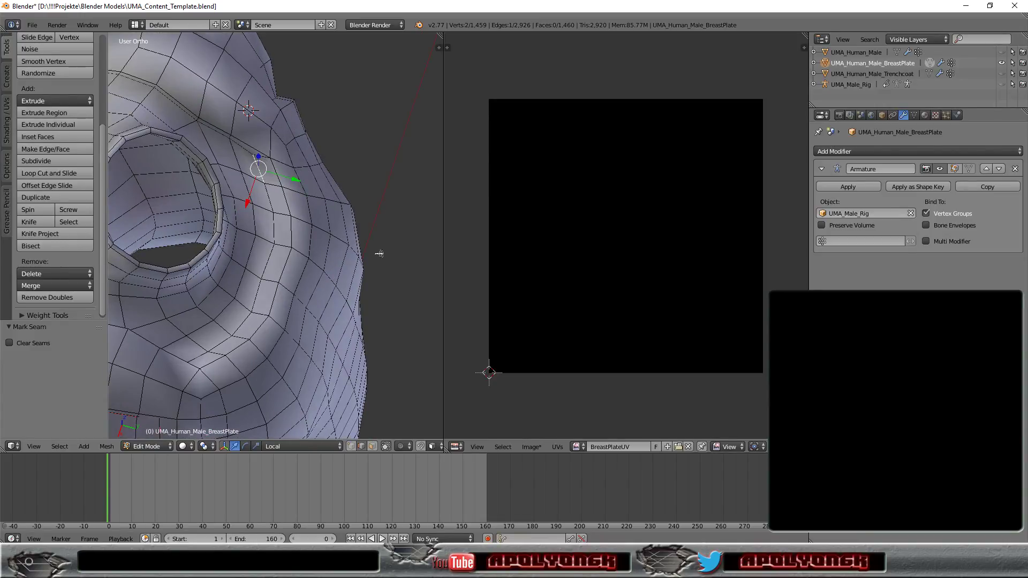
pyautogui.press('KP_8')
pyautogui.keyDown('shift'); pyautogui.rightClick(270, 208); pyautogui.keyUp('shift')
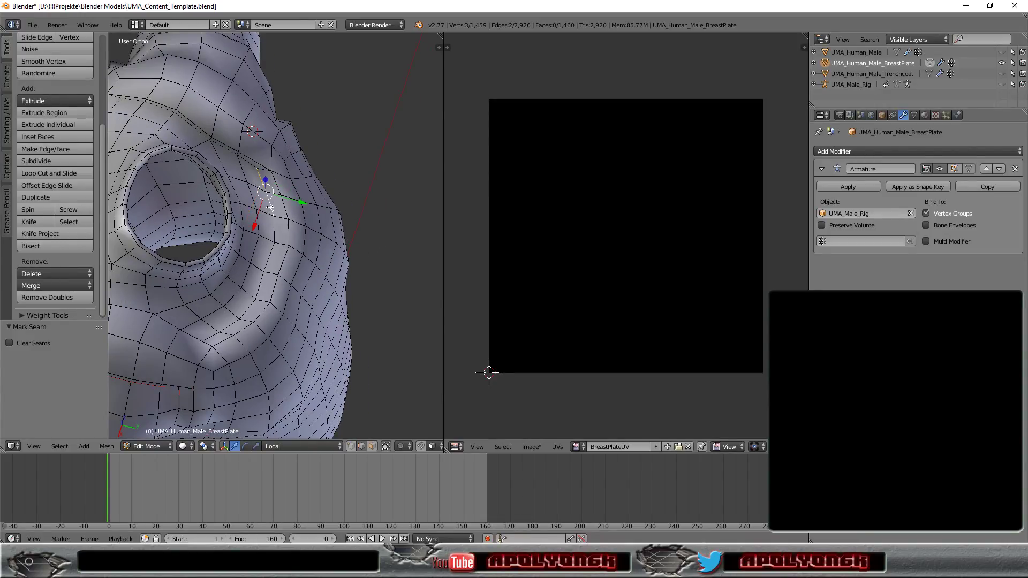
pyautogui.keyDown('shift'); pyautogui.rightClick(277, 233); pyautogui.keyUp('shift')
pyautogui.keyDown('shift'); pyautogui.rightClick(270, 260); pyautogui.keyUp('shift')
pyautogui.keyDown('shift'); pyautogui.rightClick(262, 283); pyautogui.keyUp('shift')
pyautogui.keyDown('shift'); pyautogui.rightClick(246, 308); pyautogui.keyUp('shift')
pyautogui.keyDown('shift'); pyautogui.rightClick(229, 325); pyautogui.keyUp('shift')
pyautogui.keyDown('shift'); pyautogui.rightClick(210, 337); pyautogui.keyUp('shift')
# - Mark the selected armhole edge line as a seam from the Shading/UVs tools
pyautogui.click(8, 110)
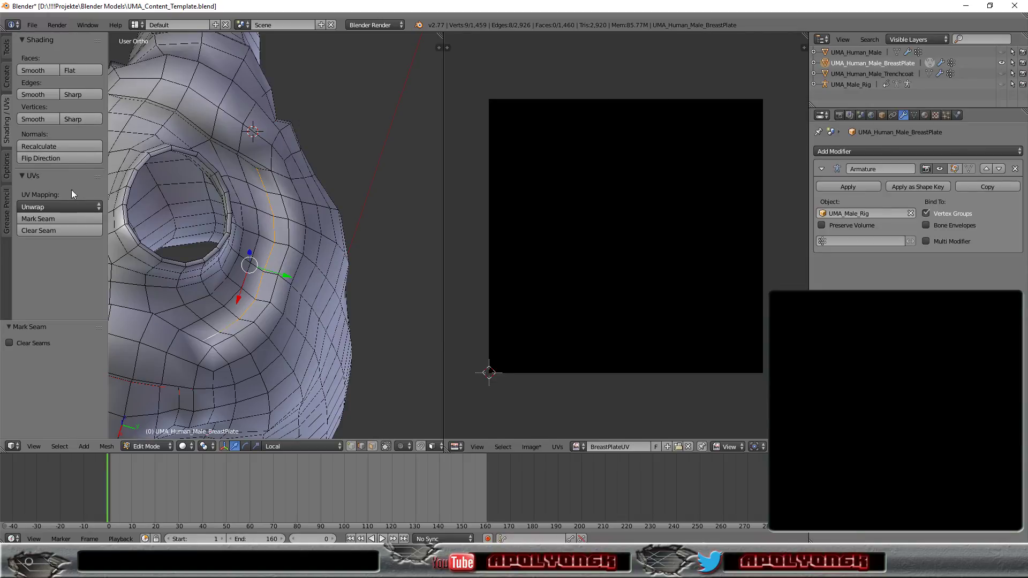
pyautogui.click(57, 219)
pyautogui.scroll(1, 231, 266)
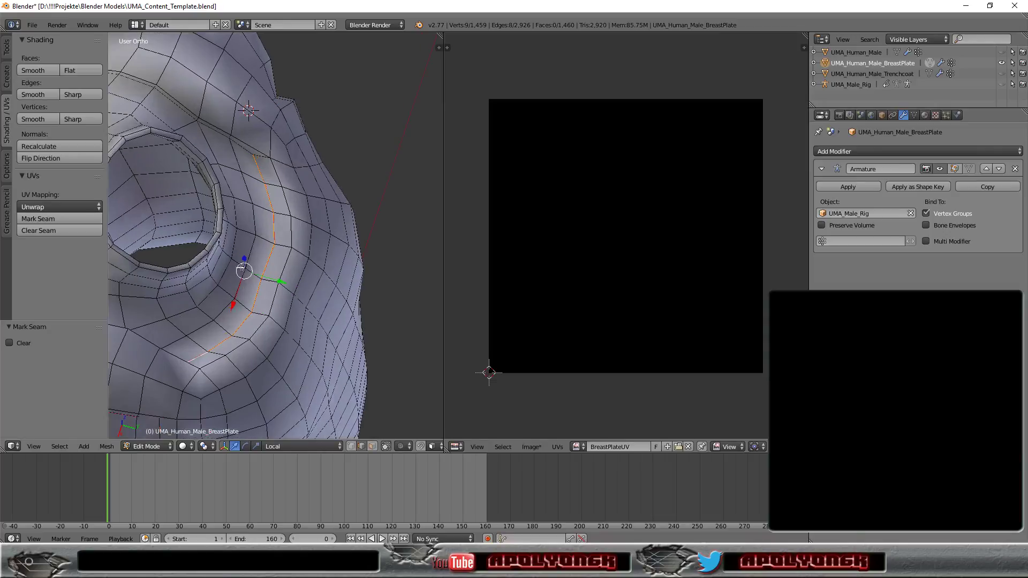
pyautogui.scroll(1, 238, 268)
pyautogui.moveTo(245, 273)
pyautogui.mouseDown(button='middle')
pyautogui.moveTo(287, 262)
pyautogui.moveTo(322, 282)
pyautogui.moveTo(289, 160)
pyautogui.mouseUp(button='middle')
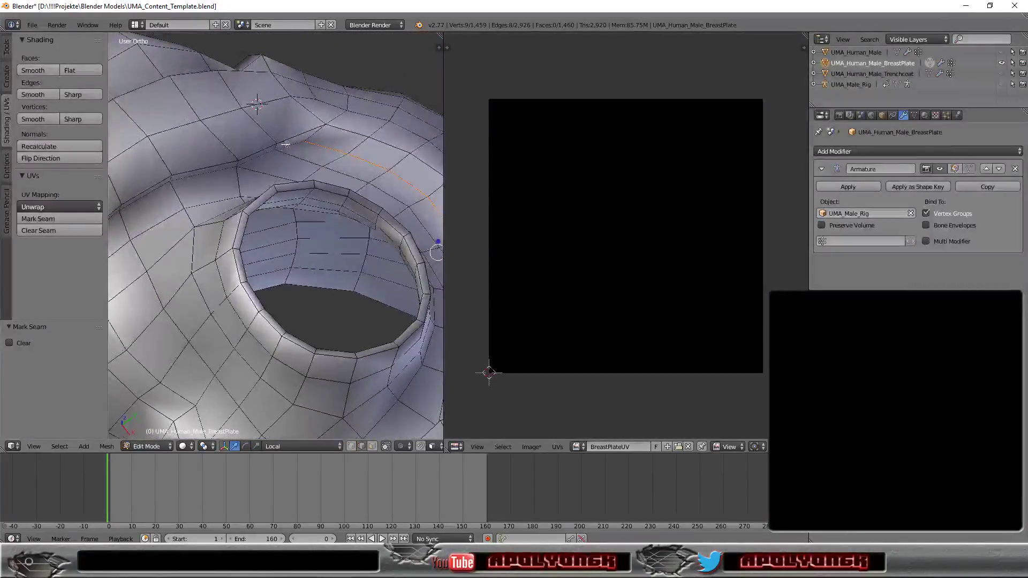
# - Start a new edge chain below the armhole with its first four edges
pyautogui.rightClick(287, 145)
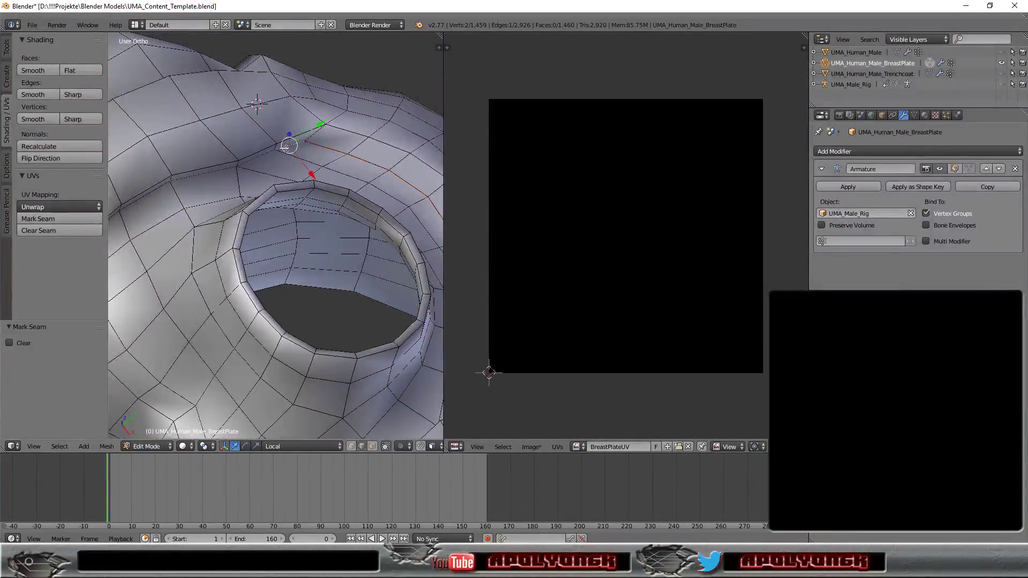
pyautogui.keyDown('ctrl'); pyautogui.rightClick(216, 172); pyautogui.keyUp('ctrl')
pyautogui.keyDown('ctrl'); pyautogui.rightClick(160, 188); pyautogui.keyUp('ctrl')
pyautogui.moveTo(140, 217)
pyautogui.mouseDown(button='middle')
pyautogui.moveTo(181, 201)
pyautogui.moveTo(191, 183)
pyautogui.moveTo(256, 175)
pyautogui.moveTo(226, 184)
pyautogui.mouseUp(button='middle')
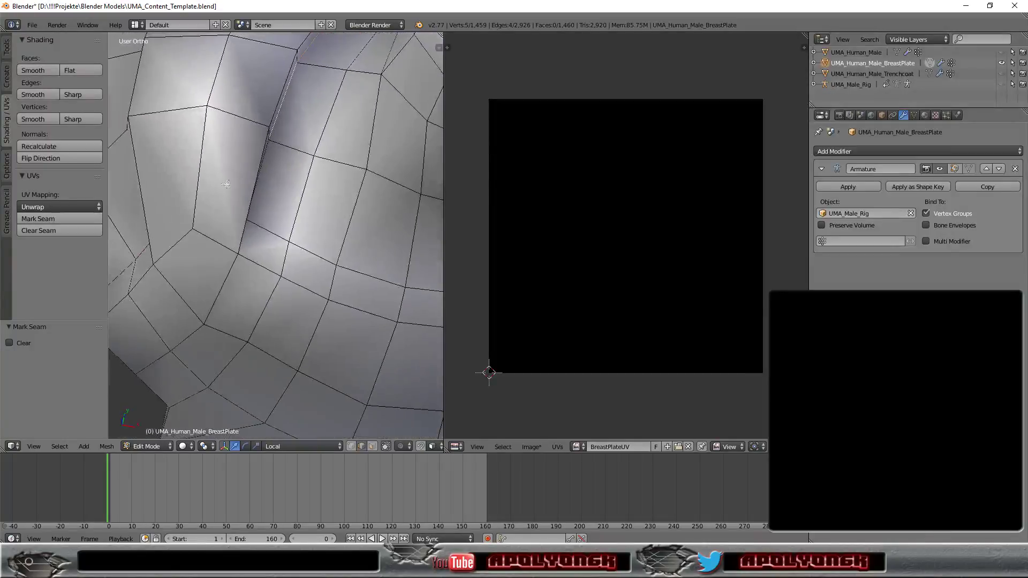
pyautogui.scroll(2, 242, 173)
pyautogui.scroll(2, 271, 161)
pyautogui.scroll(2, 271, 167)
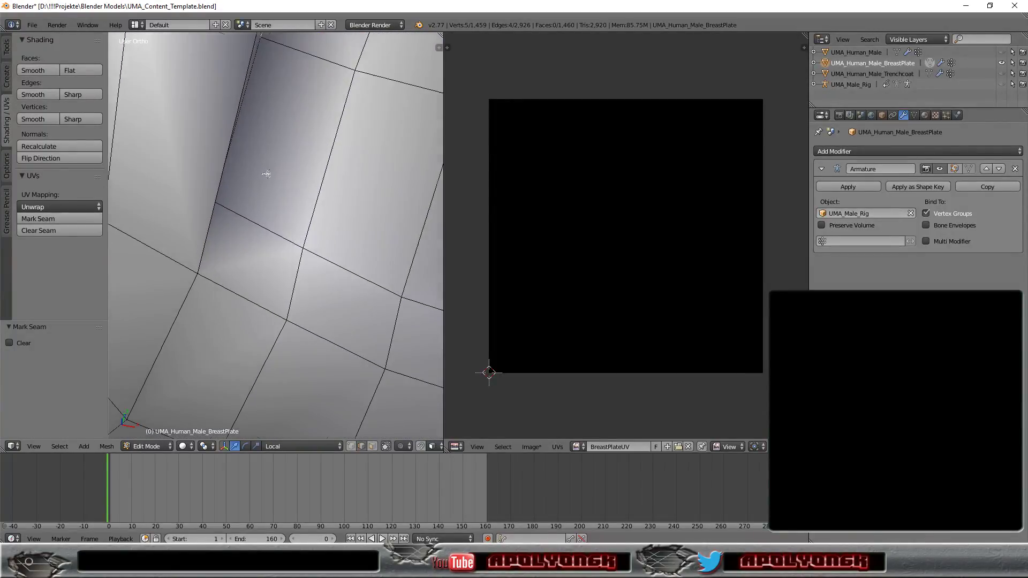
pyautogui.scroll(1, 269, 171)
pyautogui.moveTo(263, 169); pyautogui.dragTo(182, 190, button='middle')
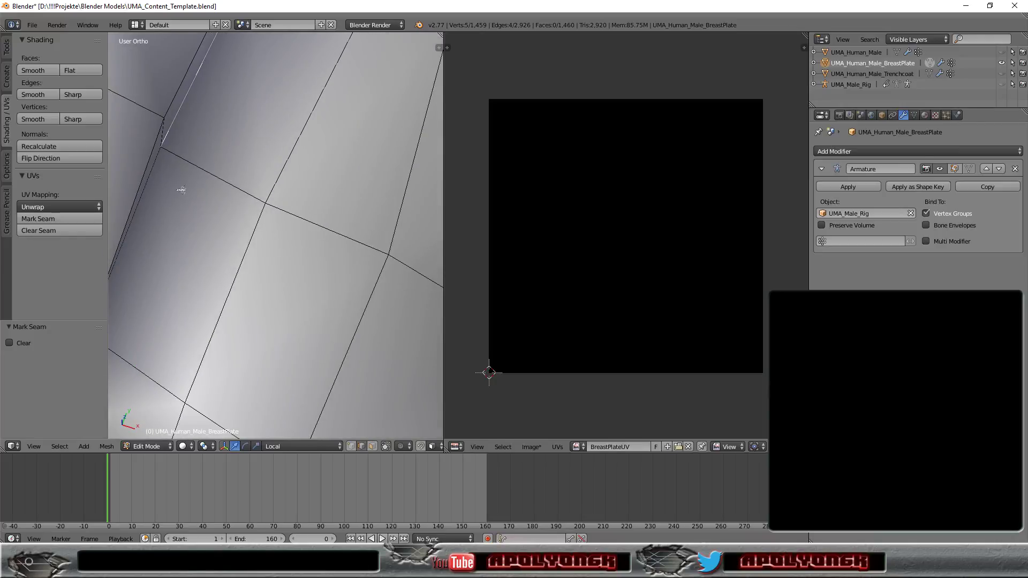
pyautogui.keyDown('shift'); pyautogui.rightClick(152, 175); pyautogui.keyUp('shift')
# - Continue the chain with four more edges along the lower armhole loop
pyautogui.keyDown('shift'); pyautogui.rightClick(141, 369); pyautogui.keyUp('shift')
pyautogui.scroll(-2, 280, 343)
pyautogui.scroll(-2, 279, 343)
pyautogui.keyDown('shift'); pyautogui.rightClick(269, 341); pyautogui.keyUp('shift')
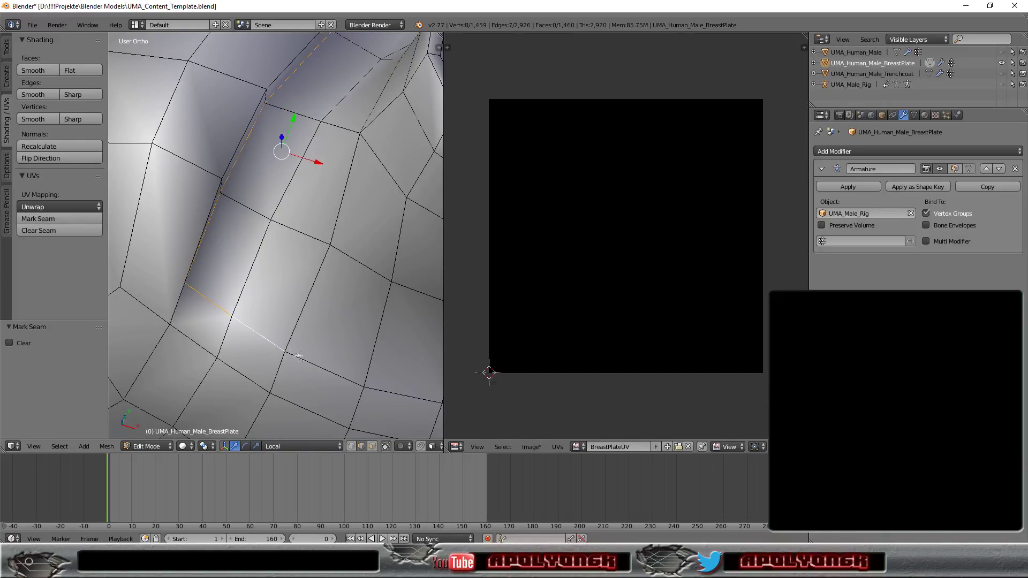
pyautogui.keyDown('shift'); pyautogui.rightClick(324, 369); pyautogui.keyUp('shift')
pyautogui.keyDown('shift'); pyautogui.rightClick(394, 393); pyautogui.keyUp('shift')
pyautogui.moveTo(415, 382)
pyautogui.mouseDown(button='middle')
pyautogui.moveTo(415, 361)
pyautogui.moveTo(356, 347)
pyautogui.moveTo(377, 349)
pyautogui.mouseUp(button='middle')
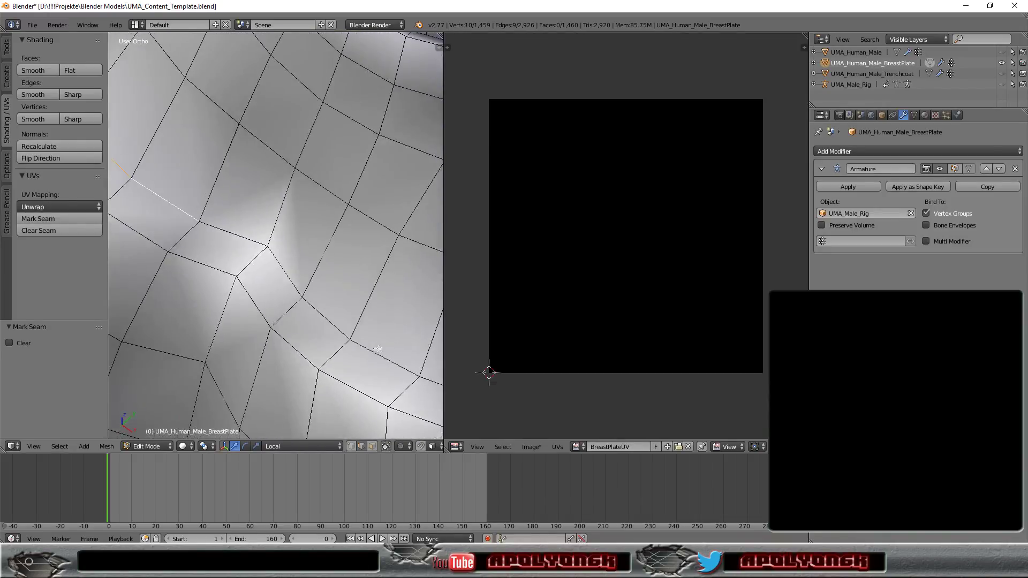
# - Complete the 15-edge loop with six more edges curving across the breastplate
pyautogui.keyDown('shift'); pyautogui.rightClick(243, 237); pyautogui.keyUp('shift')
pyautogui.keyDown('shift'); pyautogui.rightClick(293, 277); pyautogui.keyUp('shift')
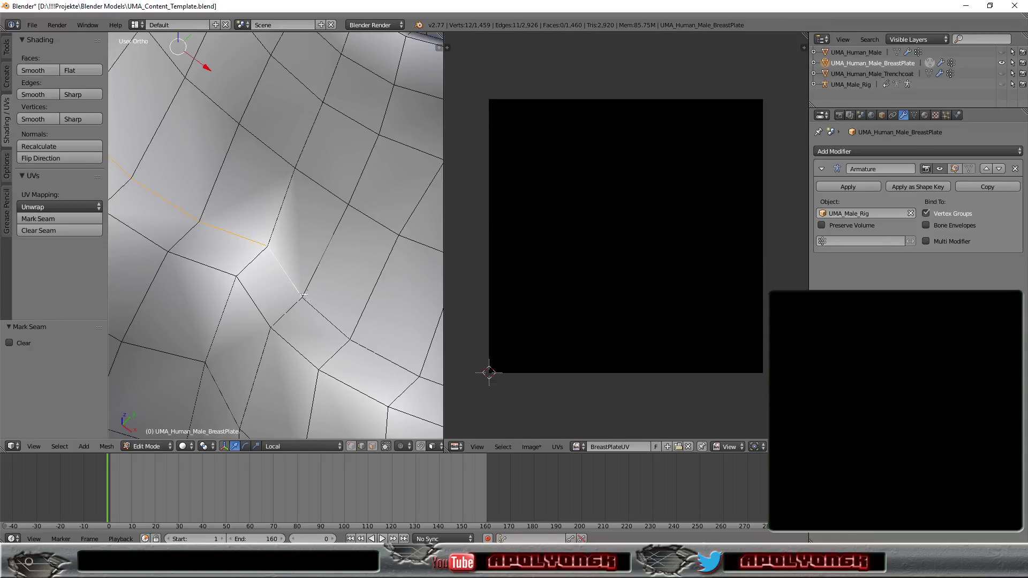
pyautogui.keyDown('shift'); pyautogui.rightClick(319, 315); pyautogui.keyUp('shift')
pyautogui.keyDown('shift'); pyautogui.rightClick(385, 358); pyautogui.keyUp('shift')
pyautogui.scroll(-2, 384, 358)
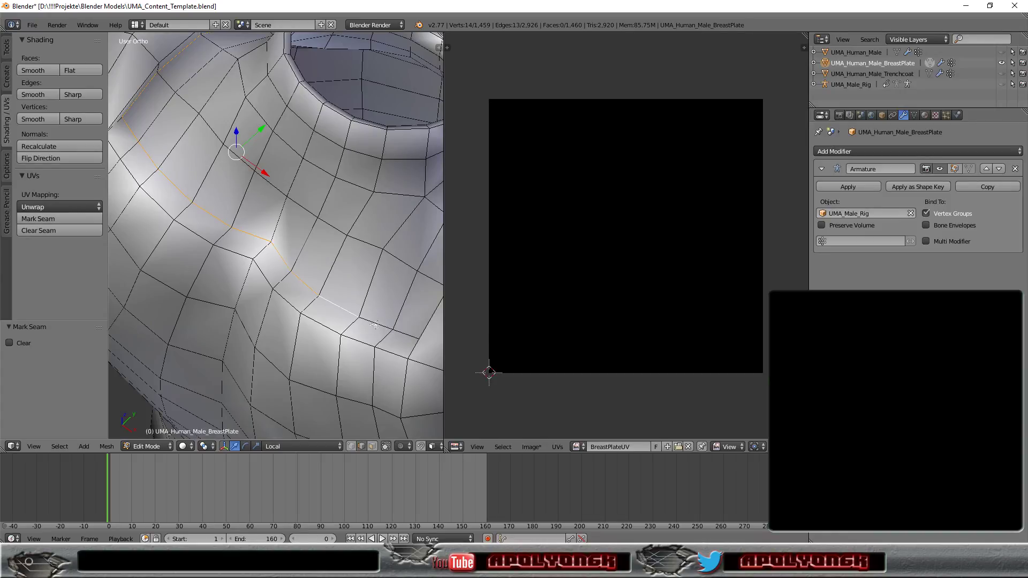
pyautogui.keyDown('shift'); pyautogui.rightClick(374, 325); pyautogui.keyUp('shift')
pyautogui.keyDown('shift'); pyautogui.rightClick(405, 334); pyautogui.keyUp('shift')
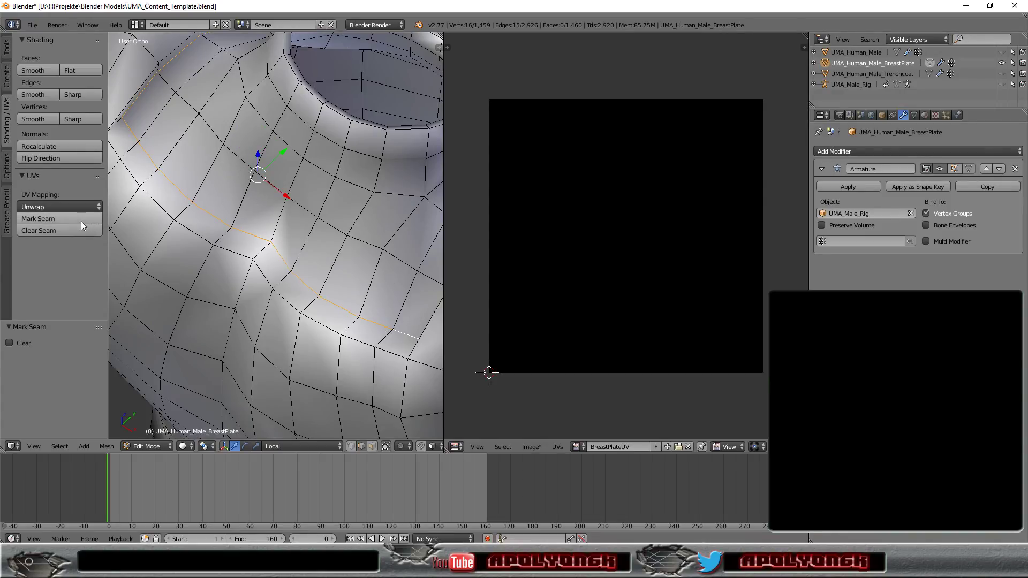
# - Mark the 15-edge loop as a seam and orbit to the armhole's top side
pyautogui.click(59, 221)
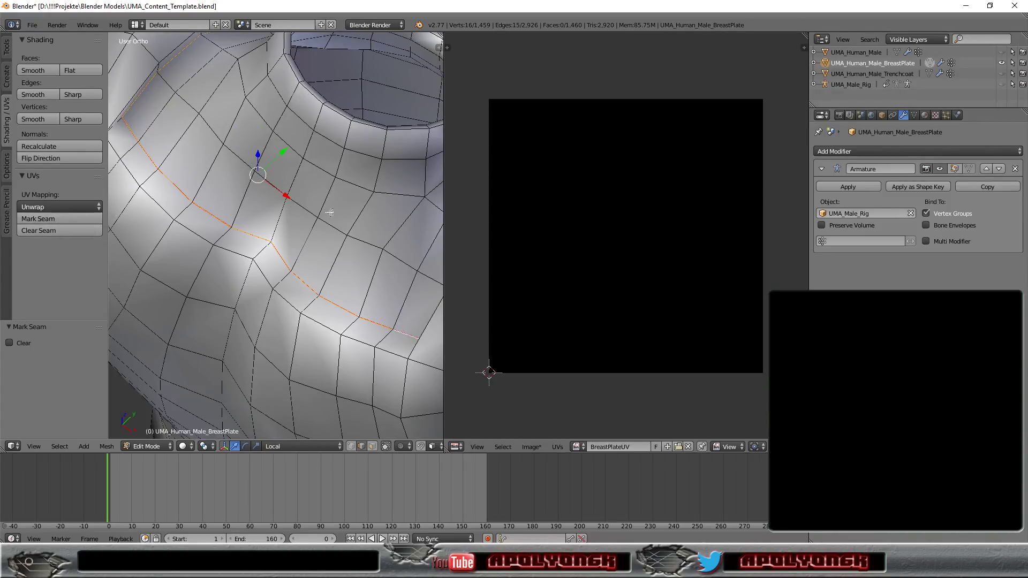
pyautogui.moveTo(348, 220)
pyautogui.mouseDown(button='middle')
pyautogui.moveTo(239, 101)
pyautogui.moveTo(255, 85)
pyautogui.mouseUp(button='middle')
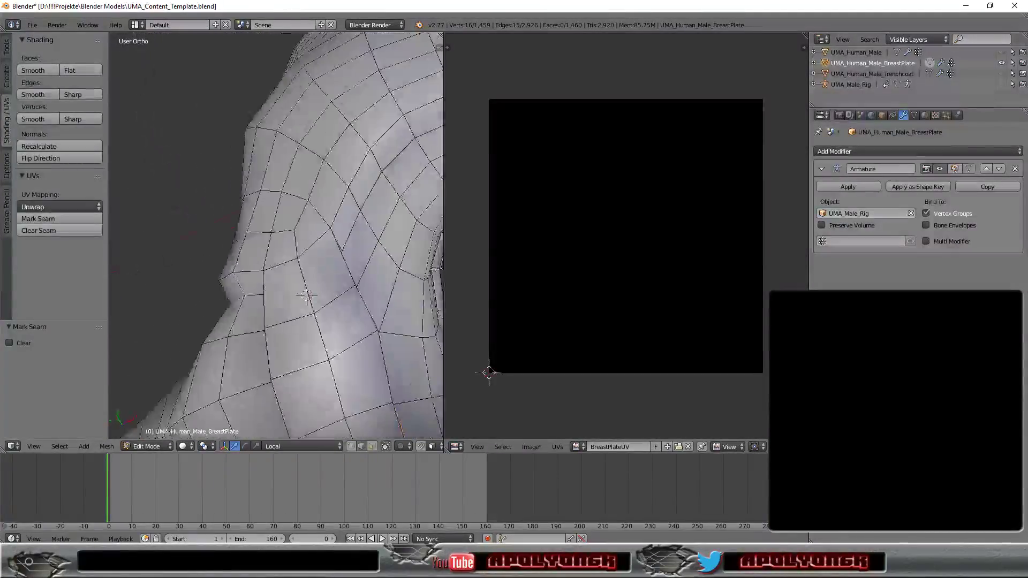
pyautogui.moveTo(325, 237); pyautogui.dragTo(349, 257, button='middle')
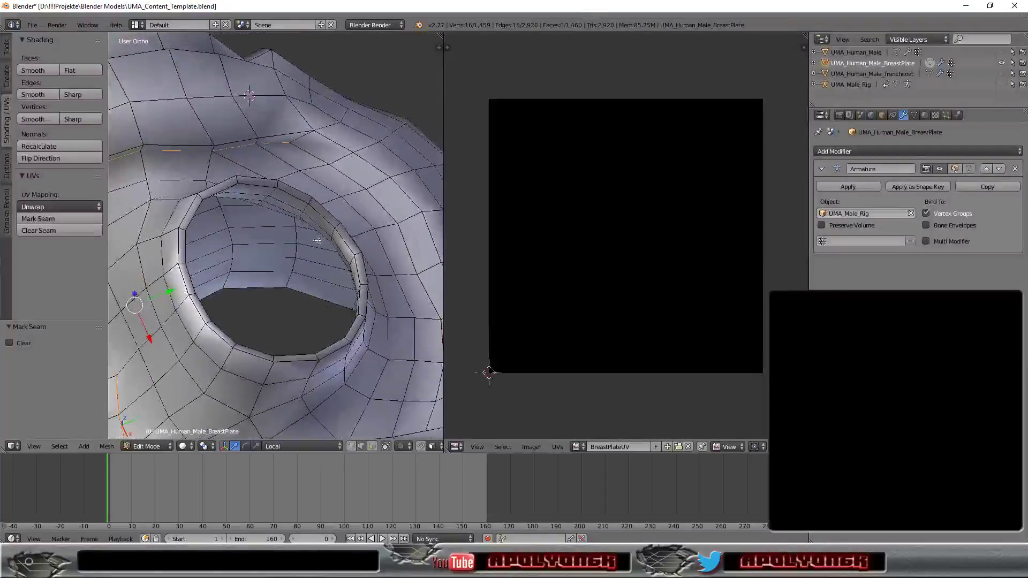
pyautogui.scroll(-4, 348, 257)
pyautogui.scroll(-2, 364, 267)
pyautogui.moveTo(370, 276)
pyautogui.mouseDown(button='middle')
pyautogui.moveTo(244, 248)
pyautogui.moveTo(257, 109)
pyautogui.moveTo(271, 145)
pyautogui.mouseUp(button='middle')
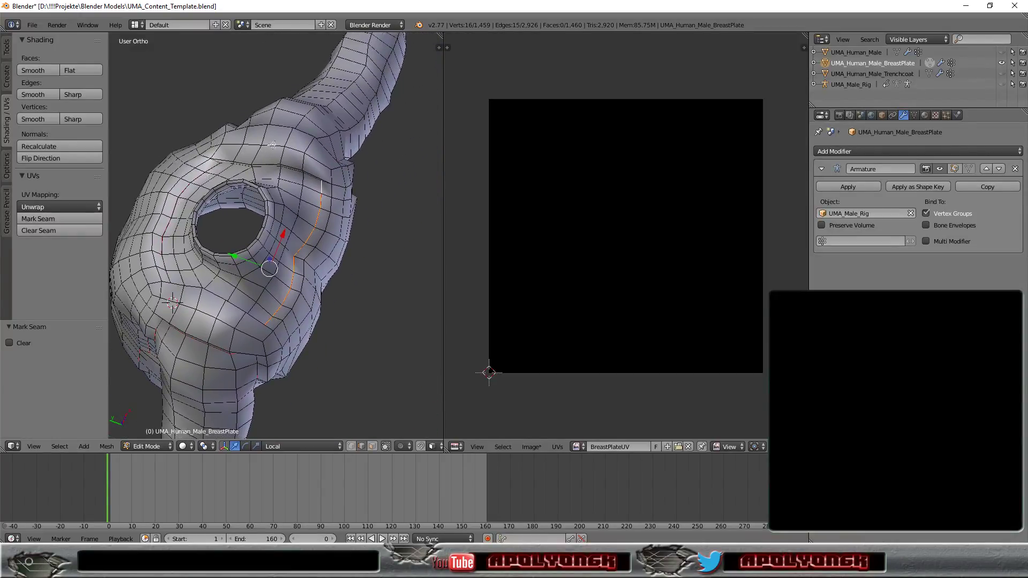
pyautogui.scroll(5, 271, 145)
# - Select a run of five edges along the top loop of the armhole
pyautogui.rightClick(342, 87)
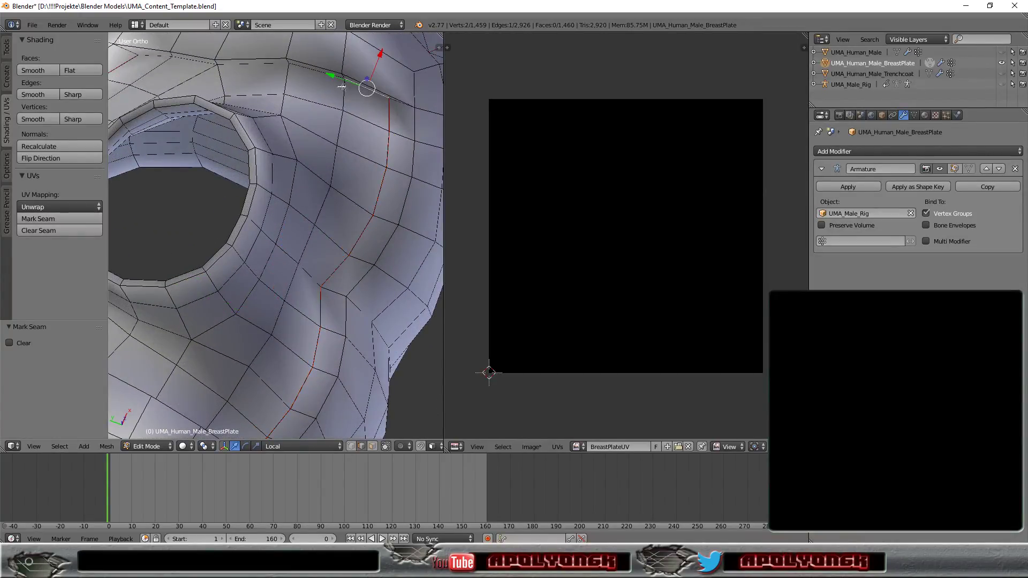
pyautogui.keyDown('shift'); pyautogui.rightClick(310, 70); pyautogui.keyUp('shift')
pyautogui.keyDown('shift'); pyautogui.rightClick(262, 63); pyautogui.keyUp('shift')
pyautogui.keyDown('shift'); pyautogui.rightClick(196, 62); pyautogui.keyUp('shift')
pyautogui.keyDown('shift'); pyautogui.rightClick(152, 58); pyautogui.keyUp('shift')
# - Mark the selected top armhole edges as a seam
pyautogui.click(65, 219)
pyautogui.moveTo(295, 160)
pyautogui.mouseDown(button='middle')
pyautogui.moveTo(422, 143)
pyautogui.moveTo(242, 129)
pyautogui.mouseUp(button='middle')
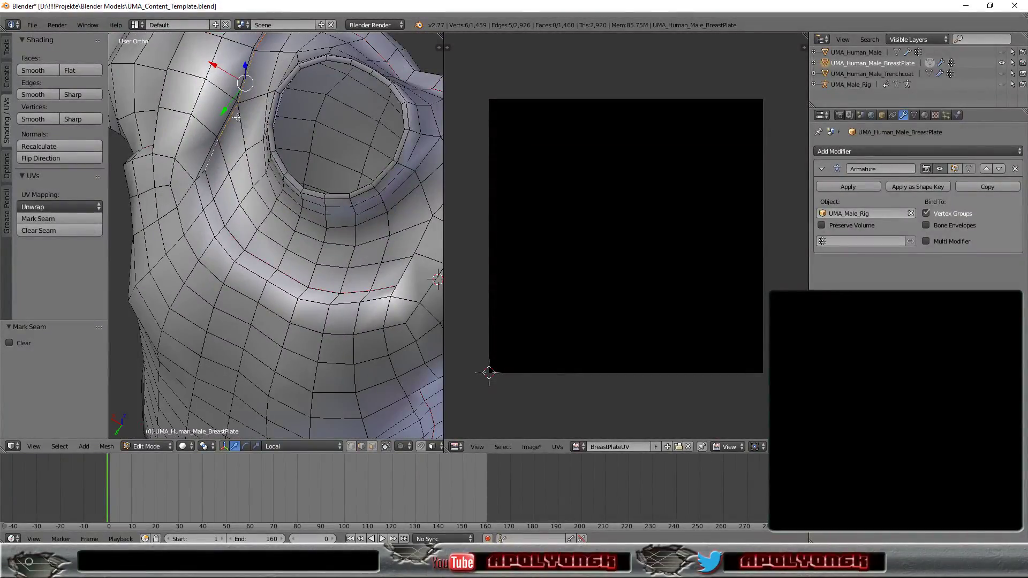
pyautogui.scroll(-2, 197, 128)
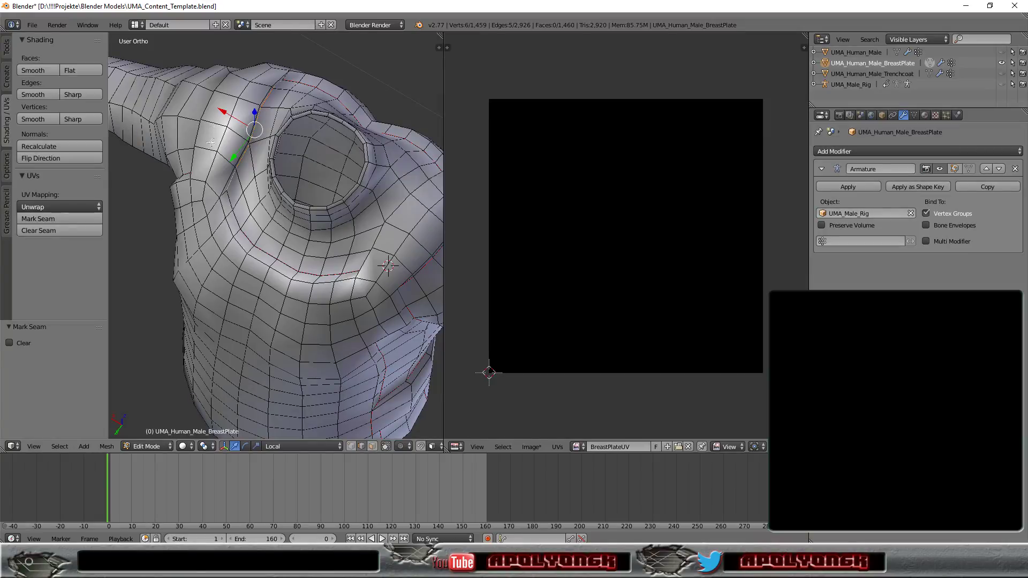
pyautogui.moveTo(210, 142)
pyautogui.mouseDown(button='middle')
pyautogui.moveTo(338, 146)
pyautogui.moveTo(214, 124)
pyautogui.moveTo(289, 337)
pyautogui.moveTo(321, 91)
pyautogui.mouseUp(button='middle')
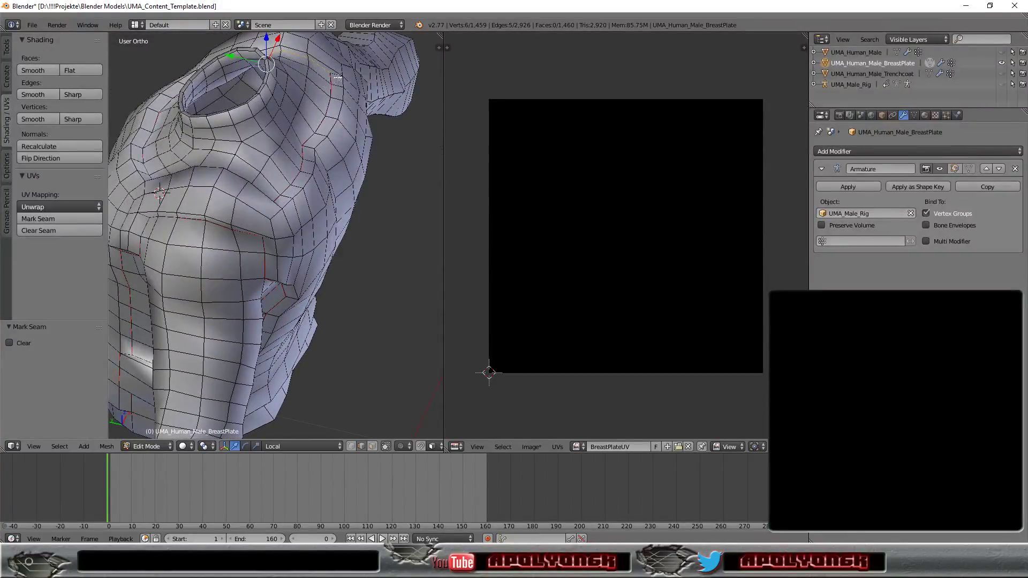
# - Select an edge near the shoulder and add the next armhole edge
pyautogui.rightClick(336, 75)
pyautogui.moveTo(363, 78)
pyautogui.mouseDown(button='middle')
pyautogui.moveTo(249, 98)
pyautogui.moveTo(328, 113)
pyautogui.mouseUp(button='middle')
pyautogui.scroll(2, 328, 113)
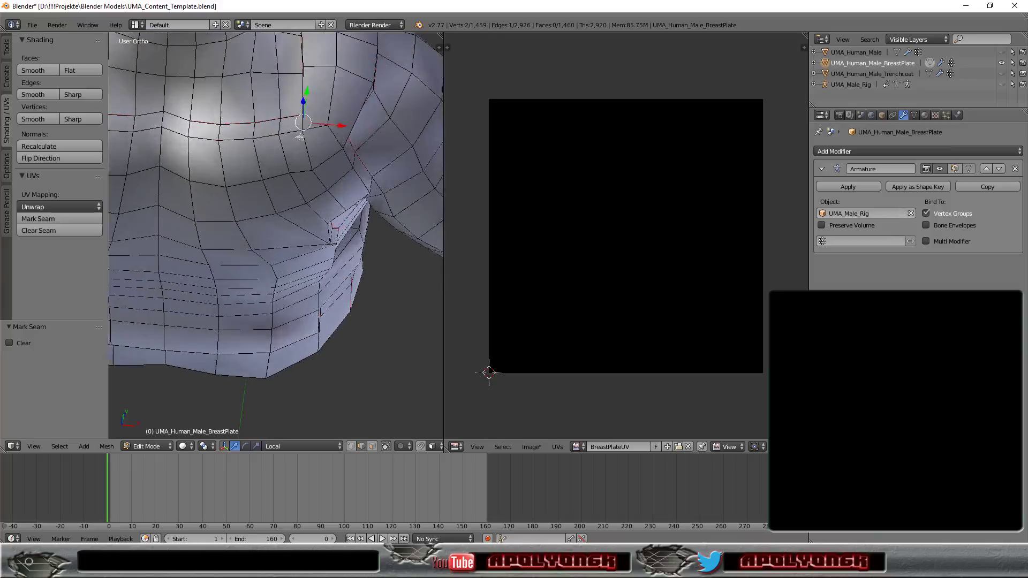
pyautogui.scroll(2, 329, 113)
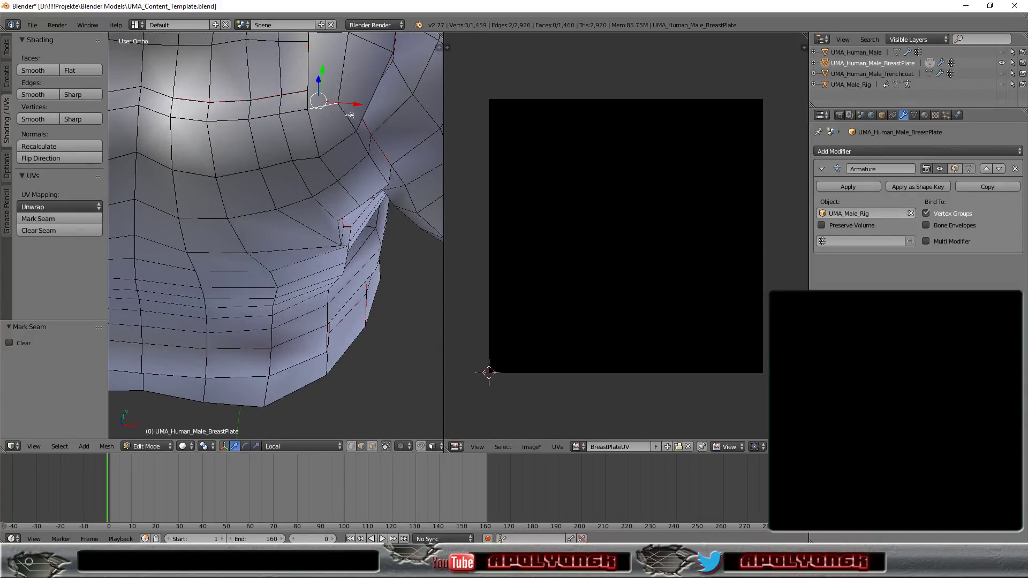
pyautogui.keyDown('shift'); pyautogui.rightClick(349, 116); pyautogui.keyUp('shift')
# - Orbit around the shoulder and select a single edge at the armhole
pyautogui.moveTo(372, 114)
pyautogui.mouseDown(button='middle')
pyautogui.moveTo(254, 120)
pyautogui.moveTo(274, 80)
pyautogui.mouseUp(button='middle')
pyautogui.scroll(2, 276, 102)
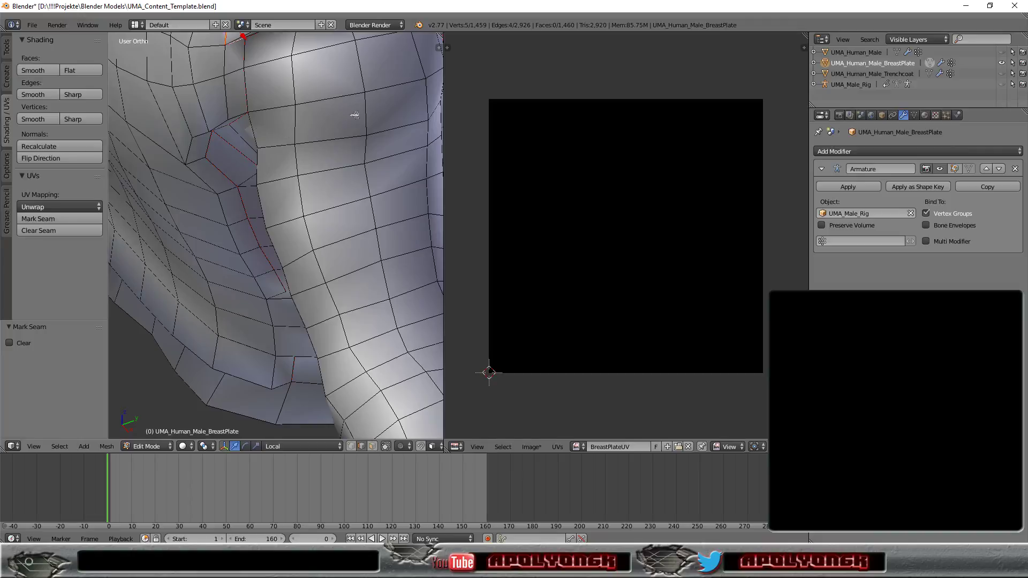
pyautogui.moveTo(362, 81); pyautogui.dragTo(244, 113, button='middle')
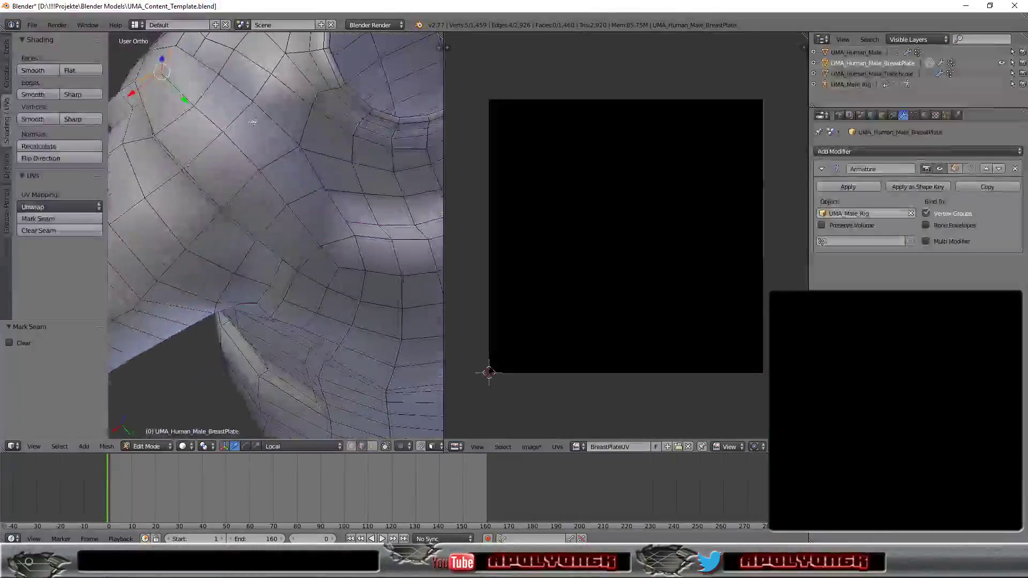
pyautogui.moveTo(244, 113); pyautogui.dragTo(276, 92, button='middle')
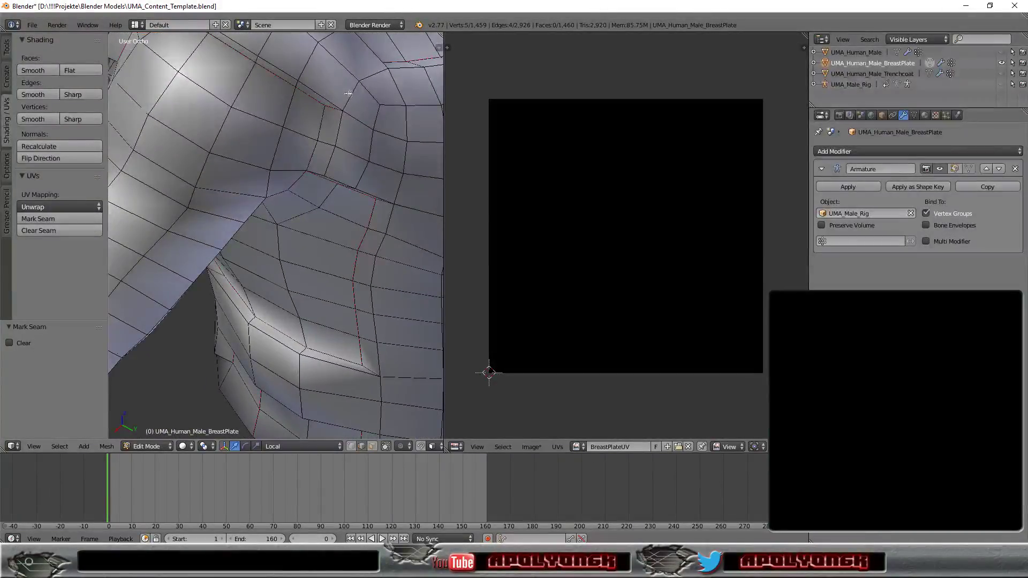
pyautogui.rightClick(321, 128)
# - Mark the picked armhole edge as a seam, then select edges along the collar loop
pyautogui.click(60, 219)
pyautogui.moveTo(399, 105)
pyautogui.mouseDown(button='middle')
pyautogui.moveTo(350, 86)
pyautogui.moveTo(274, 132)
pyautogui.mouseUp(button='middle')
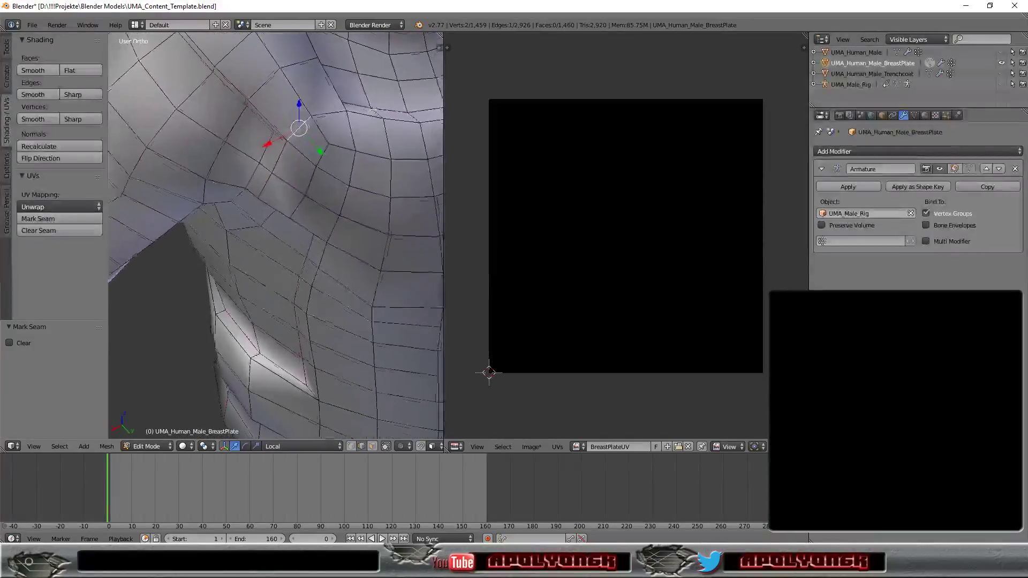
pyautogui.keyDown('ctrl'); pyautogui.click(245, 135); pyautogui.keyUp('ctrl')
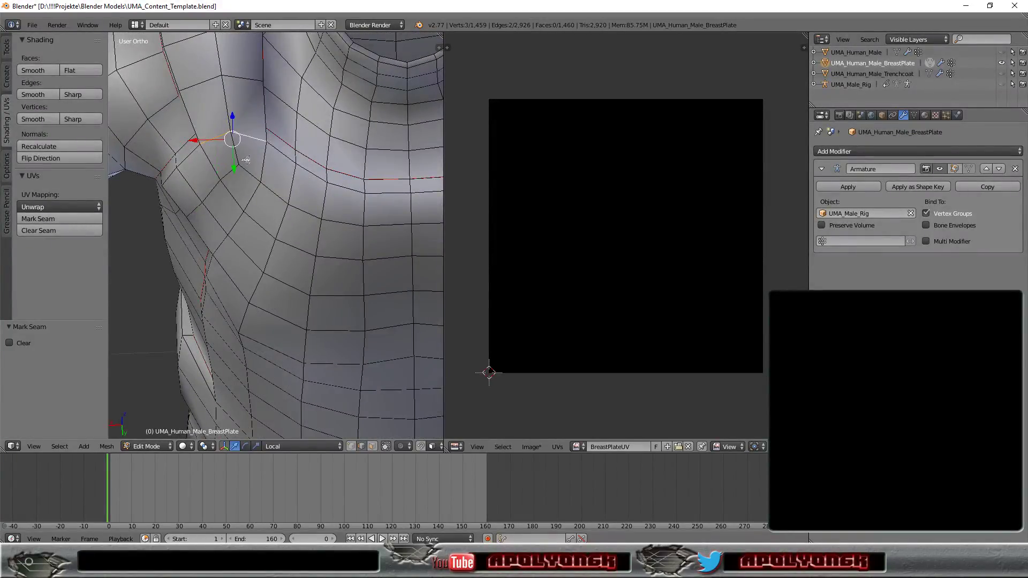
pyautogui.moveTo(254, 155); pyautogui.dragTo(197, 134, button='middle')
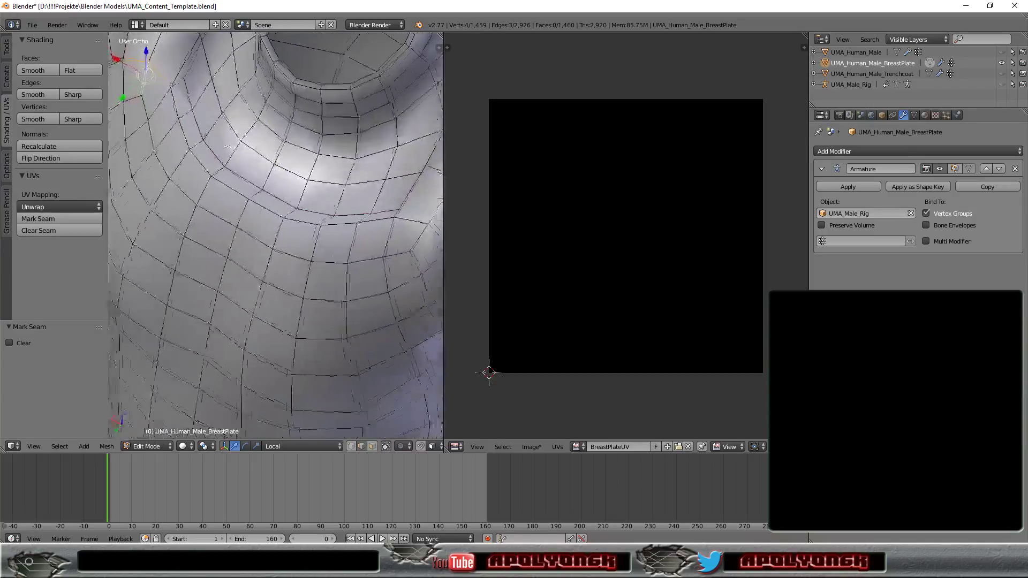
pyautogui.keyDown('shift'); pyautogui.click(167, 116); pyautogui.keyUp('shift')
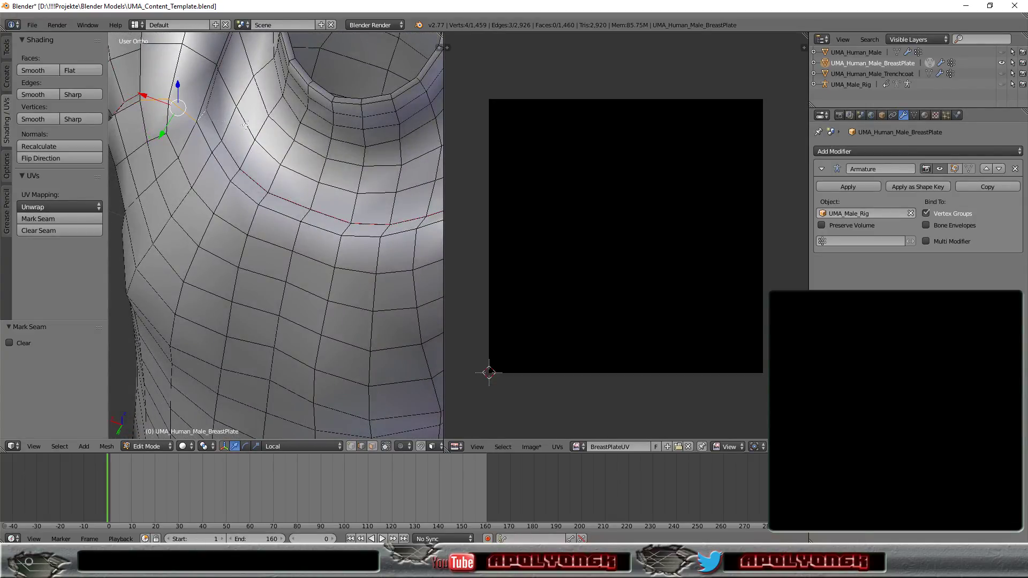
# - Mark the selected collar-loop edges as a seam
pyautogui.scroll(2, 248, 122)
pyautogui.scroll(2, 217, 107)
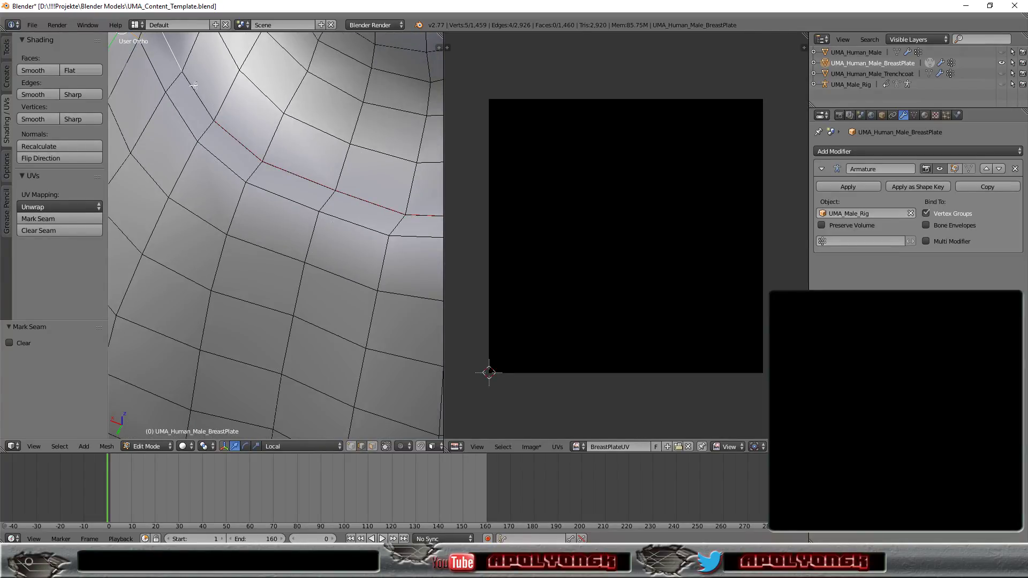
pyautogui.scroll(-2, 236, 95)
pyautogui.scroll(-1, 237, 94)
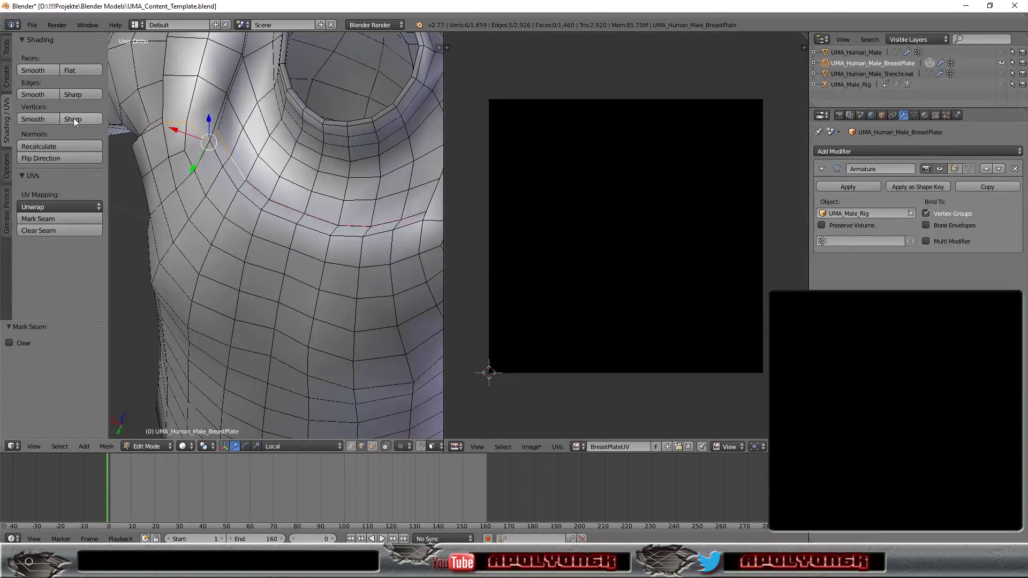
pyautogui.click(49, 217)
# - Orbit and zoom to view the whole torso from higher up
pyautogui.keyDown('shift'); pyautogui.moveTo(229, 108); pyautogui.dragTo(219, 106, button='middle'); pyautogui.keyUp('shift')
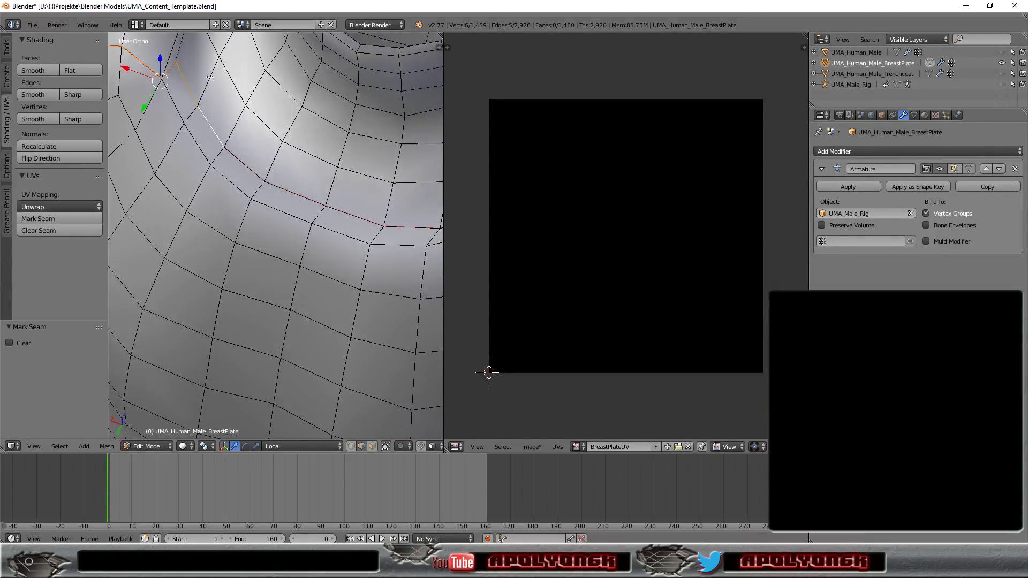
pyautogui.scroll(2, 219, 105)
pyautogui.scroll(1, 219, 105)
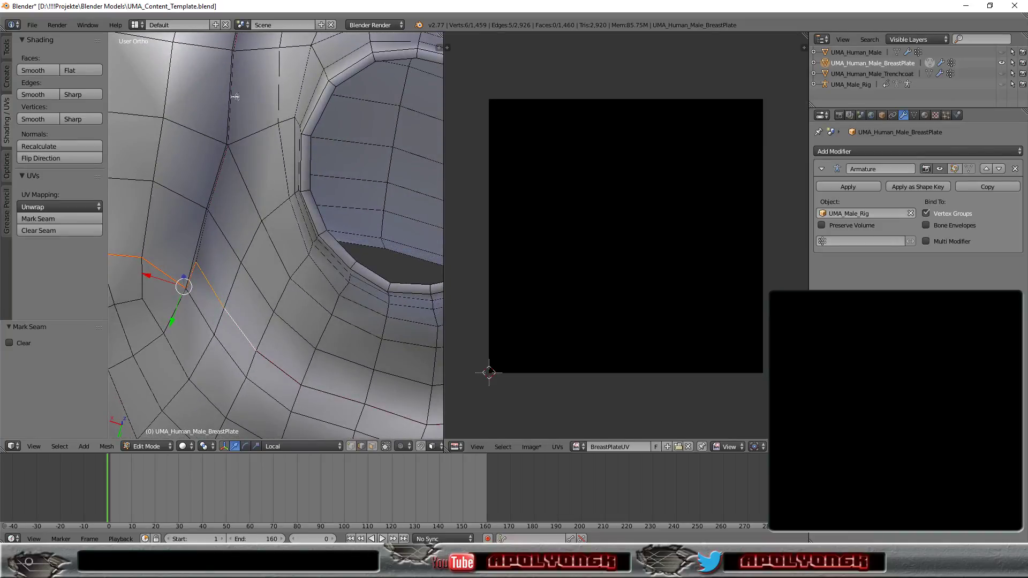
pyautogui.scroll(1, 235, 97)
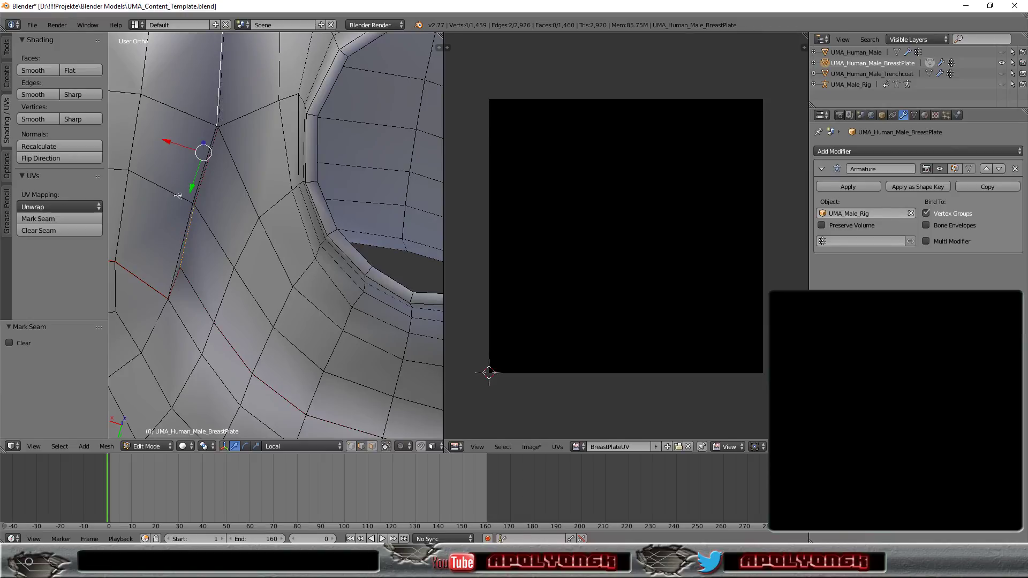
pyautogui.scroll(-3, 176, 194)
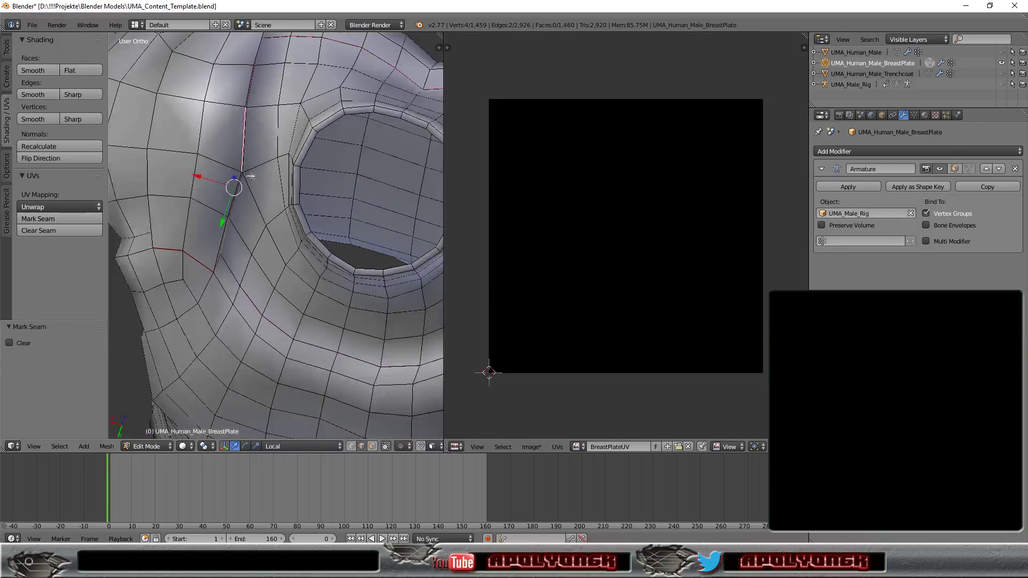
pyautogui.scroll(-3, 177, 194)
pyautogui.moveTo(267, 176)
pyautogui.mouseDown(button='middle')
pyautogui.moveTo(150, 102)
pyautogui.moveTo(336, 255)
pyautogui.moveTo(257, 95)
pyautogui.mouseUp(button='middle')
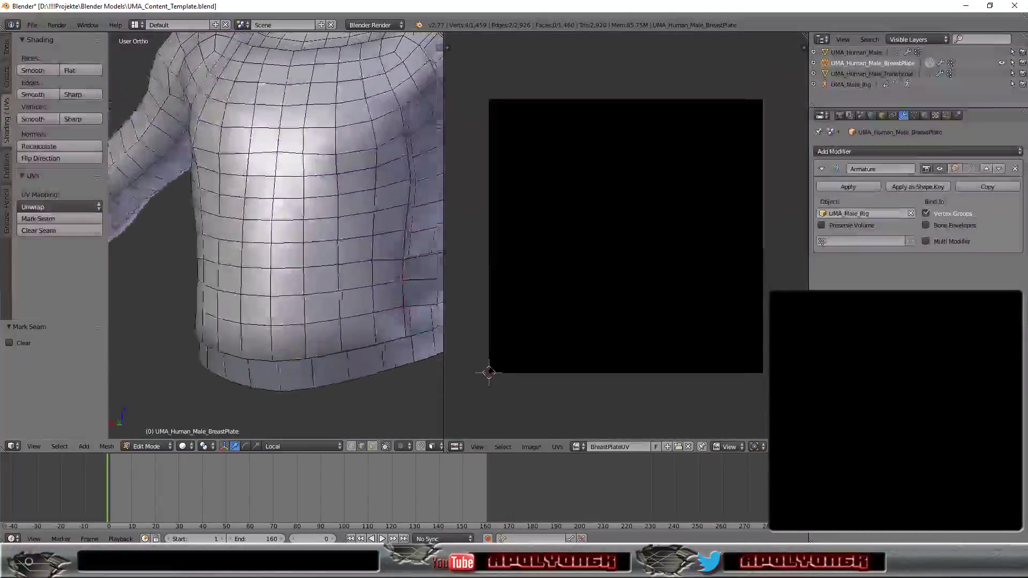
pyautogui.moveTo(189, 109); pyautogui.dragTo(313, 146, button='middle')
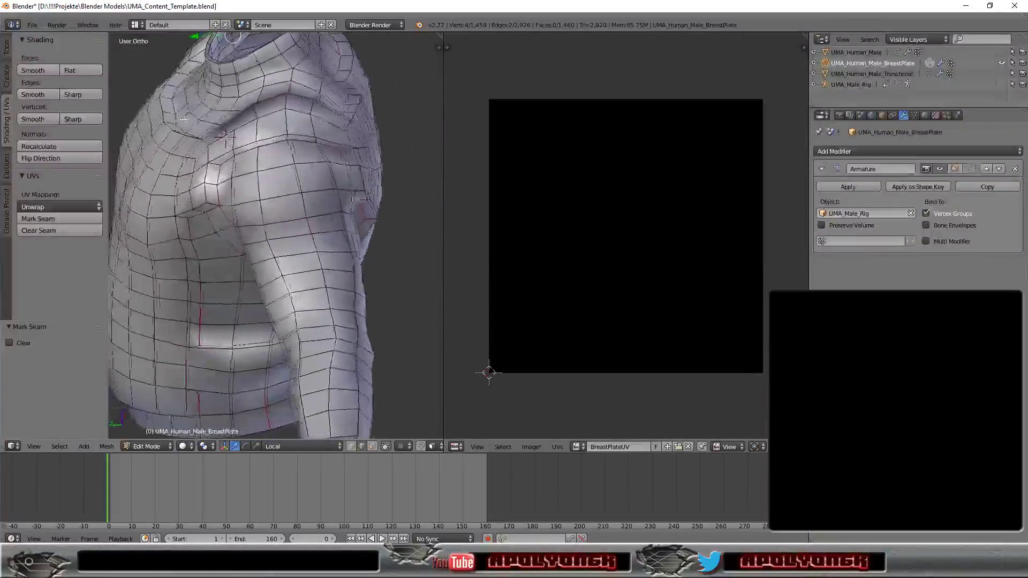
pyautogui.scroll(3, 312, 147)
pyautogui.scroll(3, 315, 143)
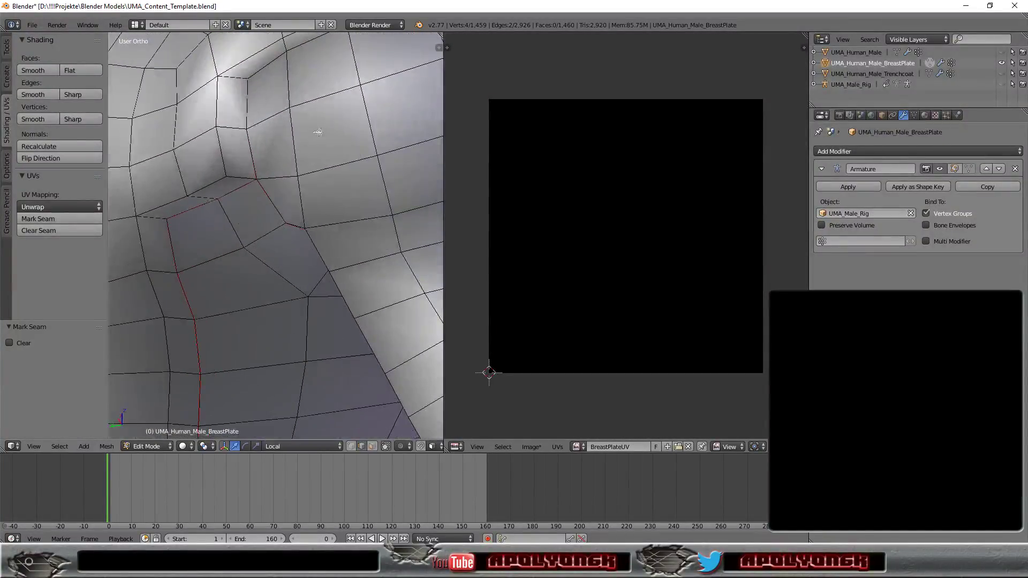
pyautogui.scroll(2, 320, 139)
pyautogui.scroll(1, 324, 136)
pyautogui.moveTo(324, 136); pyautogui.dragTo(317, 138, button='middle')
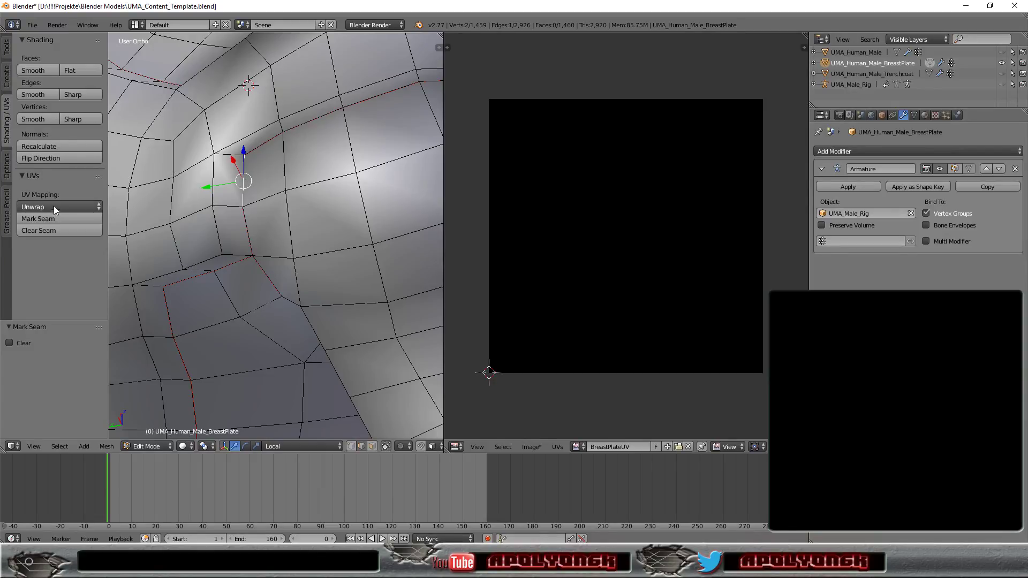
pyautogui.moveTo(374, 180)
pyautogui.mouseDown(button='middle')
pyautogui.moveTo(340, 167)
pyautogui.moveTo(351, 176)
pyautogui.moveTo(297, 207)
pyautogui.moveTo(331, 189)
pyautogui.mouseUp(button='middle')
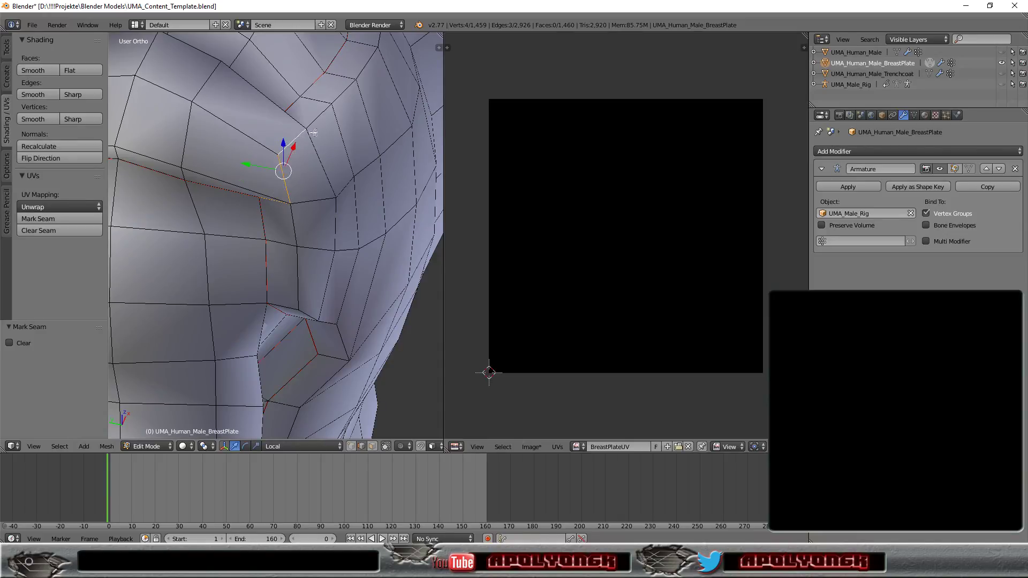
pyautogui.moveTo(341, 134)
pyautogui.mouseDown(button='middle')
pyautogui.moveTo(282, 192)
pyautogui.moveTo(182, 227)
pyautogui.moveTo(224, 244)
pyautogui.moveTo(290, 230)
pyautogui.mouseUp(button='middle')
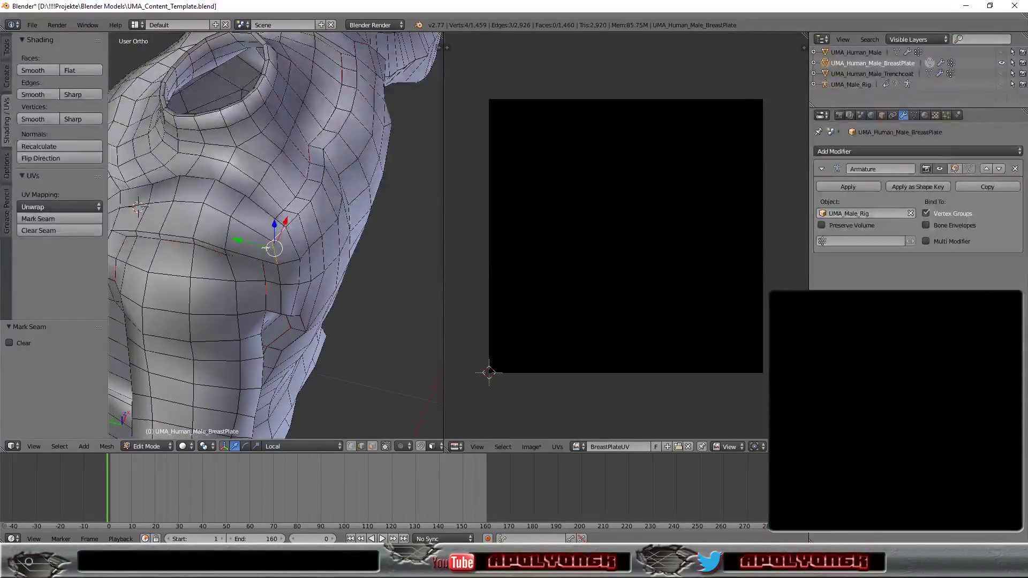
pyautogui.scroll(3, 286, 259)
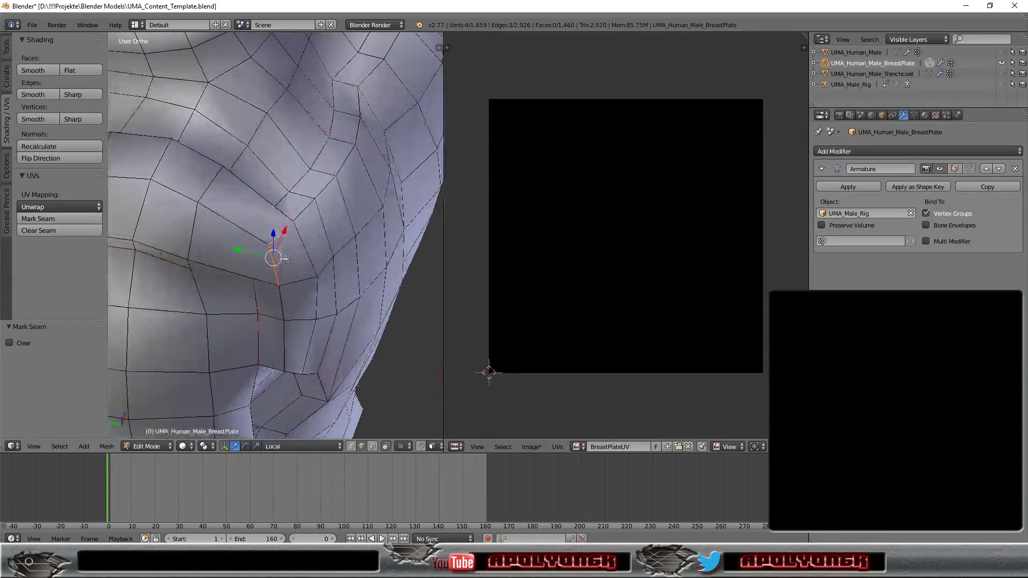
pyautogui.scroll(5, 286, 259)
pyautogui.moveTo(285, 244)
pyautogui.mouseDown(button='middle')
pyautogui.moveTo(223, 240)
pyautogui.moveTo(367, 230)
pyautogui.moveTo(280, 232)
pyautogui.moveTo(205, 258)
pyautogui.moveTo(218, 202)
pyautogui.moveTo(303, 207)
pyautogui.moveTo(159, 208)
pyautogui.moveTo(179, 224)
pyautogui.moveTo(221, 195)
pyautogui.moveTo(203, 204)
pyautogui.moveTo(161, 177)
pyautogui.mouseUp(button='middle')
pyautogui.scroll(-3, 302, 207)
pyautogui.scroll(2, 160, 207)
pyautogui.scroll(-2, 159, 207)
pyautogui.scroll(2, 179, 224)
pyautogui.scroll(-2, 221, 195)
pyautogui.scroll(2, 204, 203)
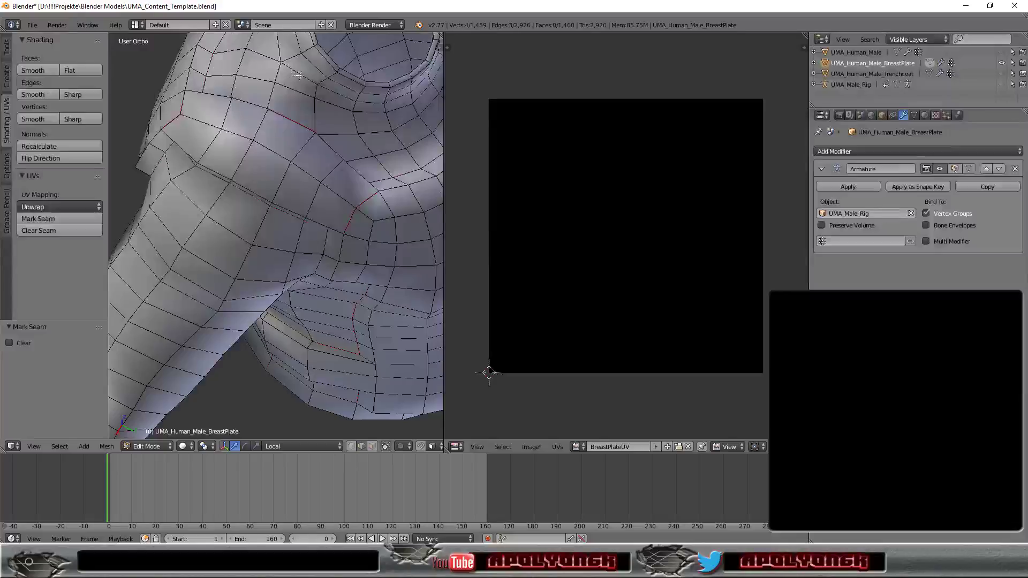
pyautogui.moveTo(298, 76)
pyautogui.mouseDown(button='middle')
pyautogui.moveTo(367, 76)
pyautogui.moveTo(32, 478)
pyautogui.mouseUp(button='middle')
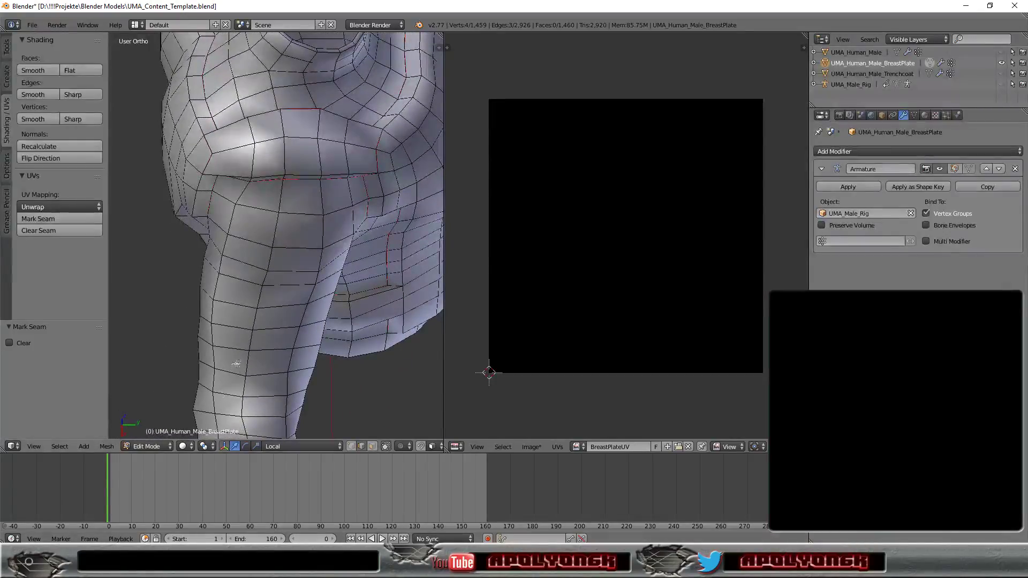
pyautogui.moveTo(161, 301)
pyautogui.mouseDown(button='middle')
pyautogui.moveTo(165, 340)
pyautogui.moveTo(183, 187)
pyautogui.moveTo(279, 256)
pyautogui.mouseUp(button='middle')
pyautogui.scroll(2, 279, 256)
pyautogui.scroll(2, 277, 326)
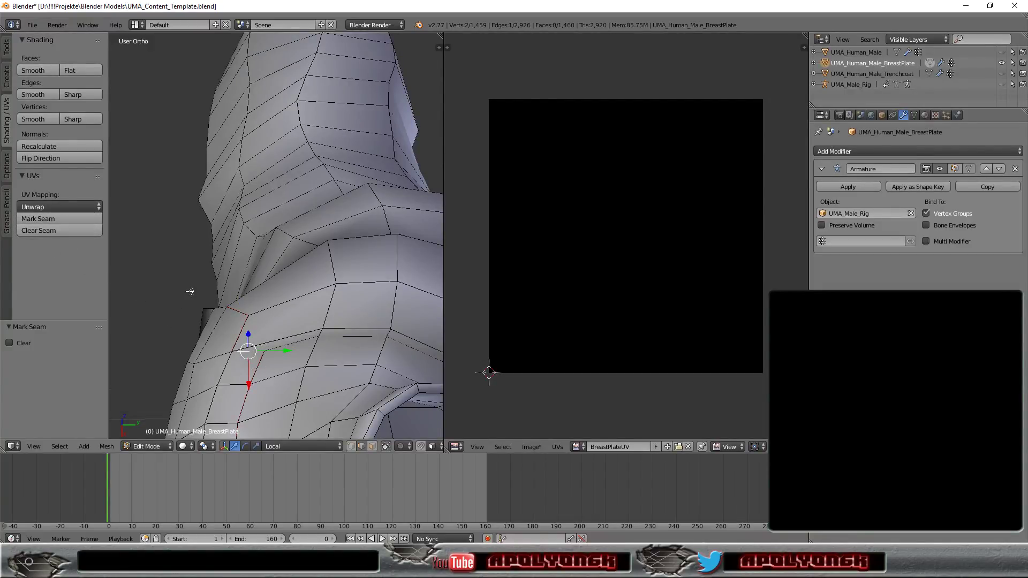
pyautogui.scroll(-4, 257, 324)
pyautogui.moveTo(257, 324)
pyautogui.mouseDown(button='middle')
pyautogui.moveTo(302, 276)
pyautogui.moveTo(286, 202)
pyautogui.moveTo(341, 218)
pyautogui.moveTo(329, 212)
pyautogui.moveTo(325, 169)
pyautogui.moveTo(425, 118)
pyautogui.moveTo(278, 87)
pyautogui.moveTo(294, 105)
pyautogui.mouseUp(button='middle')
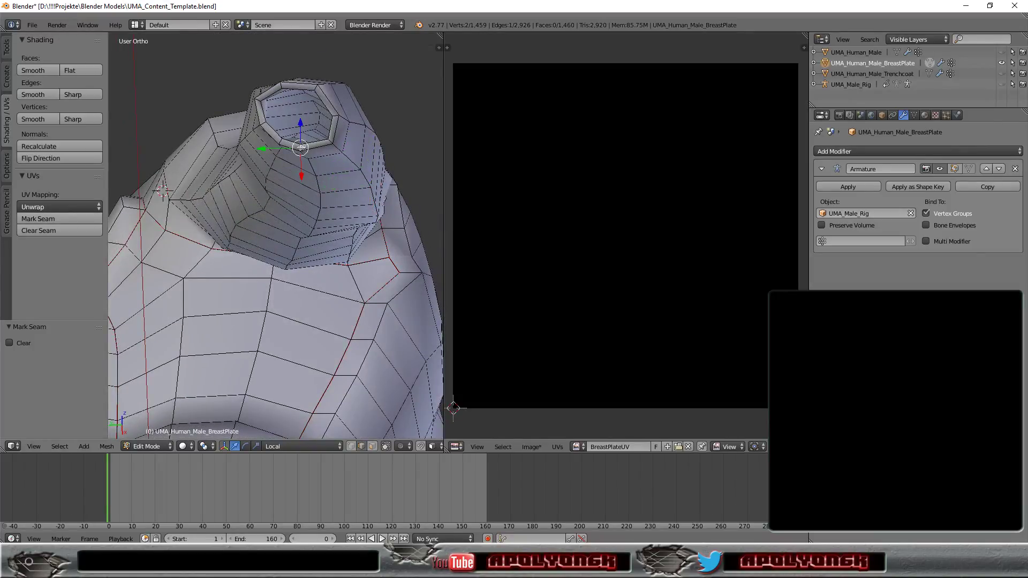